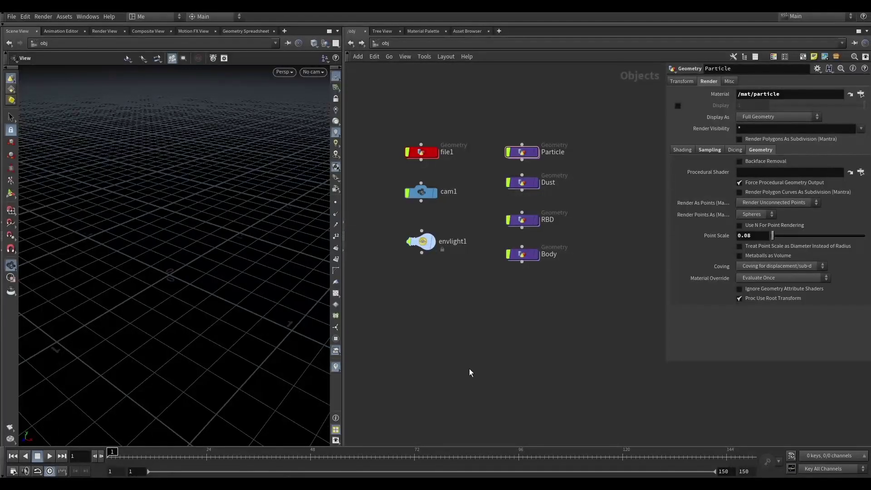
{"action": "middle_click_drag", "start_coordinate": [375, 191], "coordinate": [386, 233]}
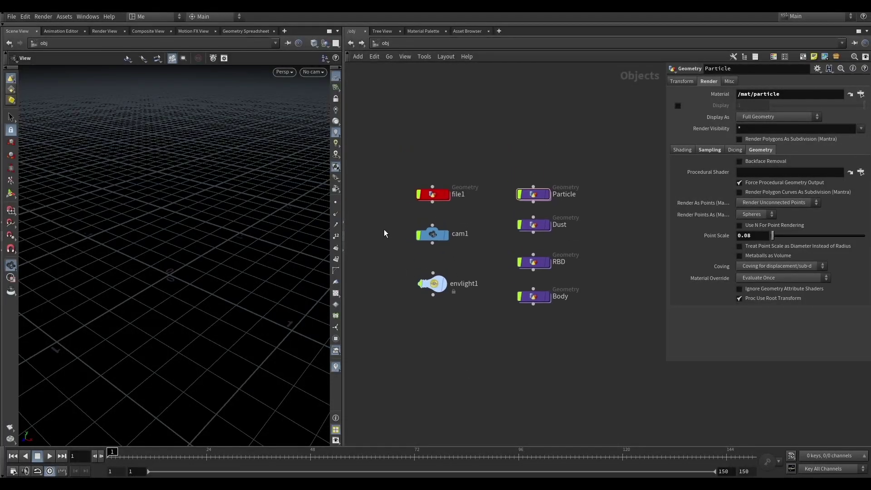
{"action": "left_click_drag", "start_coordinate": [381, 214], "coordinate": [449, 184]}
{"action": "middle_click_drag", "start_coordinate": [495, 240], "coordinate": [488, 226]}
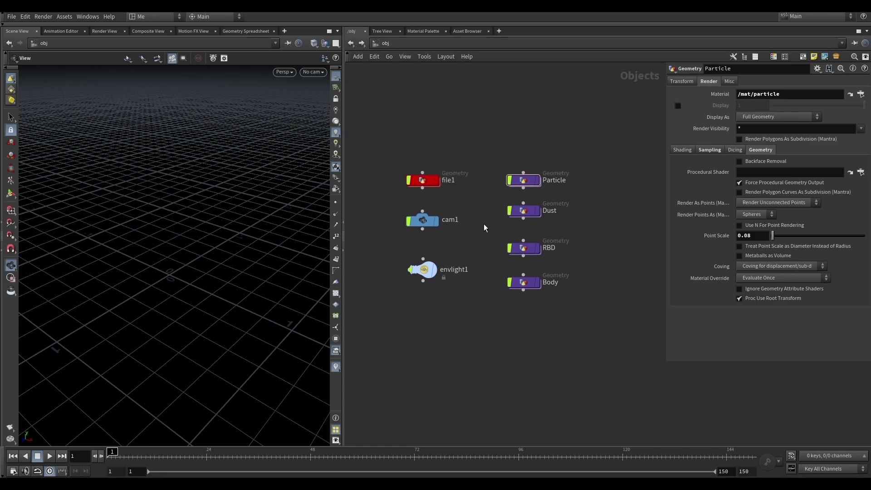
{"action": "left_click_drag", "start_coordinate": [490, 142], "coordinate": [496, 212]}
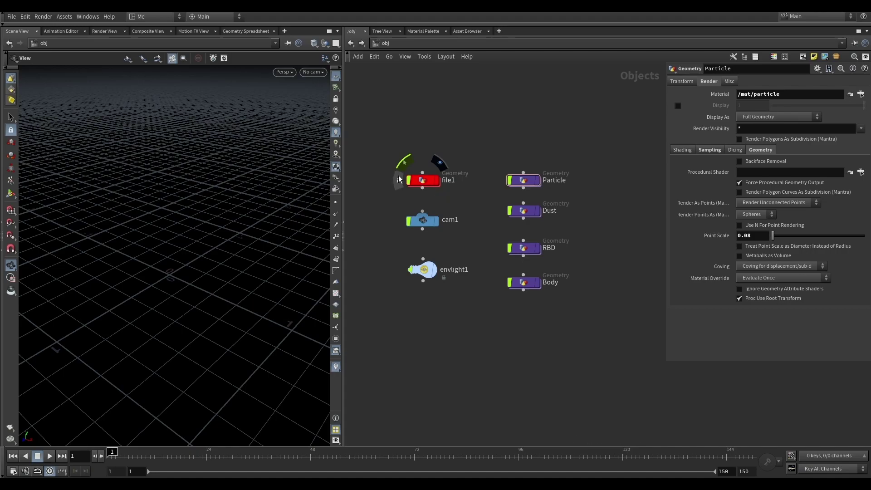
- Open the file1 geometry network and display its file1 import node that loads Thanos Armored 2.fbx
{"action": "double_click", "coordinate": [423, 180]}
{"action": "scroll", "coordinate": [412, 181], "scroll_direction": "up", "scroll_amount": 5}
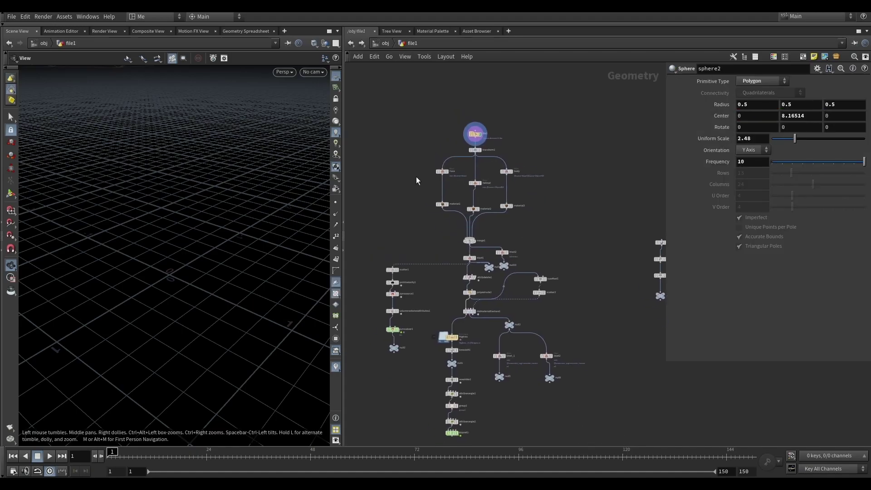
{"action": "left_click", "coordinate": [478, 134]}
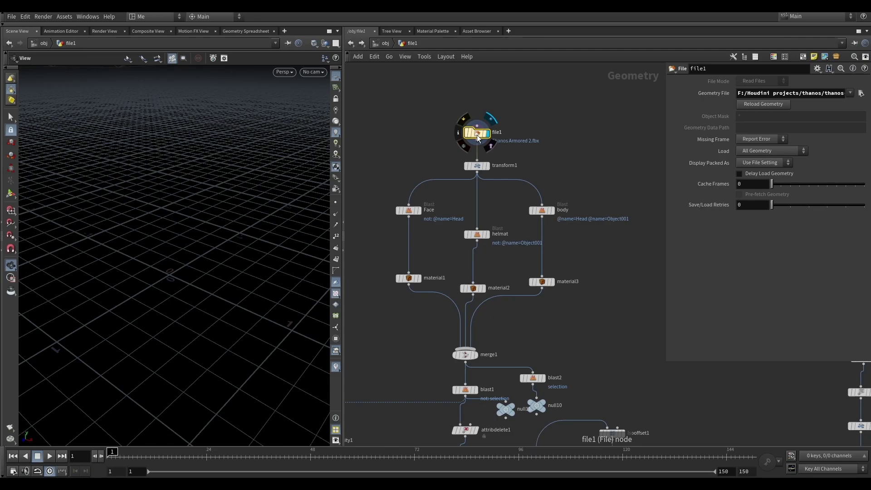
{"action": "left_click_drag", "start_coordinate": [415, 144], "coordinate": [524, 98]}
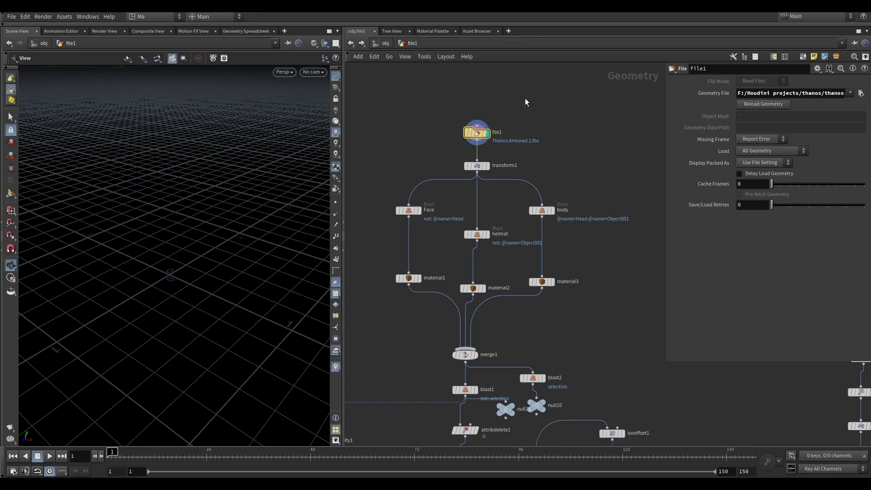
- Look over the node network and frame the imported Thanos model in the viewport
{"action": "scroll", "coordinate": [526, 131], "scroll_direction": "down", "scroll_amount": 4}
{"action": "middle_click_drag", "start_coordinate": [540, 153], "coordinate": [541, 101]}
{"action": "scroll", "coordinate": [557, 136], "scroll_direction": "down", "scroll_amount": 1}
{"action": "middle_click_drag", "start_coordinate": [559, 136], "coordinate": [543, 119]}
{"action": "middle_click_drag", "start_coordinate": [572, 164], "coordinate": [550, 197]}
{"action": "middle_click_drag", "start_coordinate": [553, 153], "coordinate": [578, 165]}
{"action": "scroll", "coordinate": [522, 117], "scroll_direction": "up", "scroll_amount": 3}
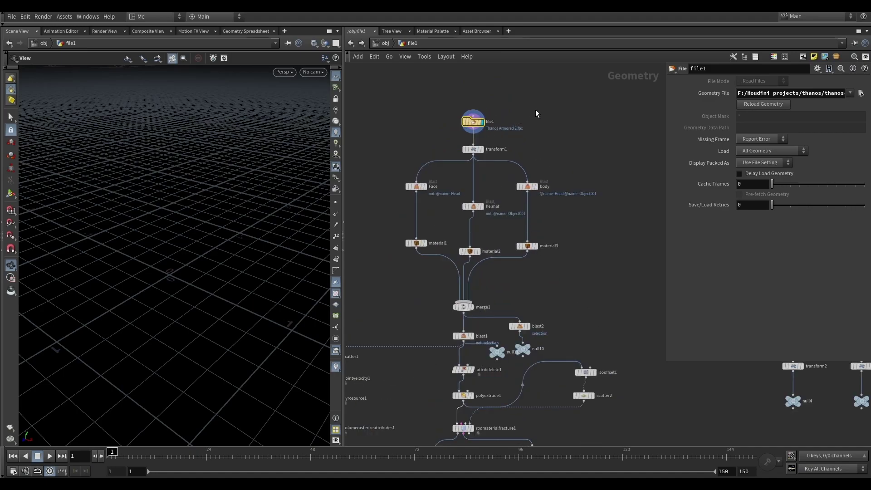
{"action": "key", "text": "space+g"}
{"action": "left_click_drag", "start_coordinate": [215, 202], "coordinate": [205, 181]}
{"action": "scroll", "coordinate": [250, 184], "scroll_direction": "down", "scroll_amount": 3}
{"action": "scroll", "coordinate": [197, 181], "scroll_direction": "up", "scroll_amount": 3}
{"action": "scroll", "coordinate": [205, 183], "scroll_direction": "down", "scroll_amount": 3}
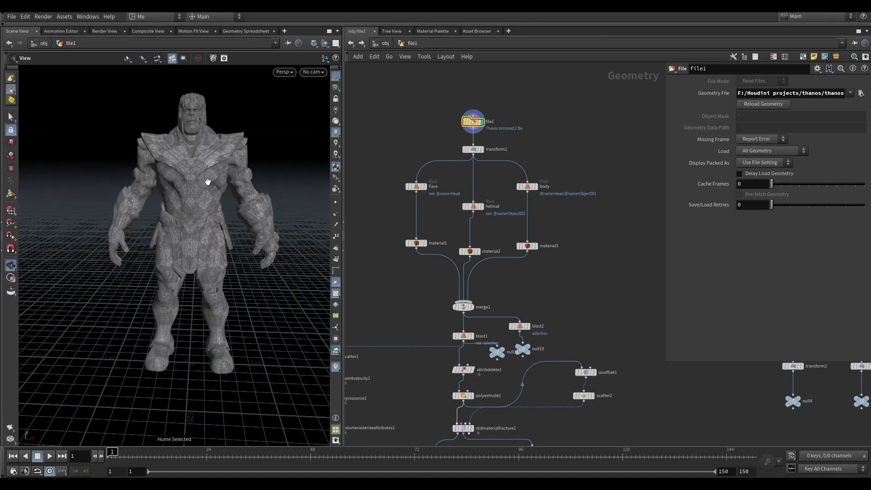
- Display the transform1 node and frame the scaled-down model to examine it
{"action": "left_click", "coordinate": [480, 149]}
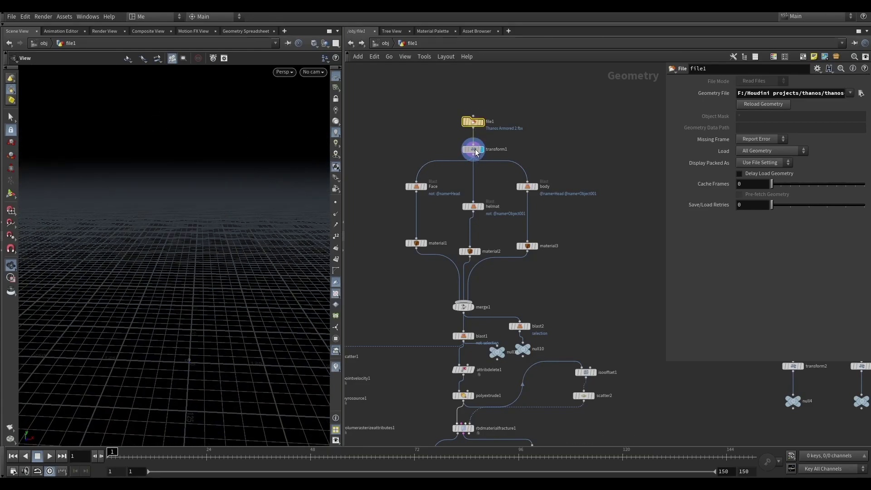
{"action": "key", "text": "g"}
{"action": "mouse_move", "coordinate": [180, 255]}
{"action": "left_mouse_down"}
{"action": "mouse_move", "coordinate": [185, 224]}
{"action": "mouse_move", "coordinate": [181, 249]}
{"action": "left_mouse_up"}
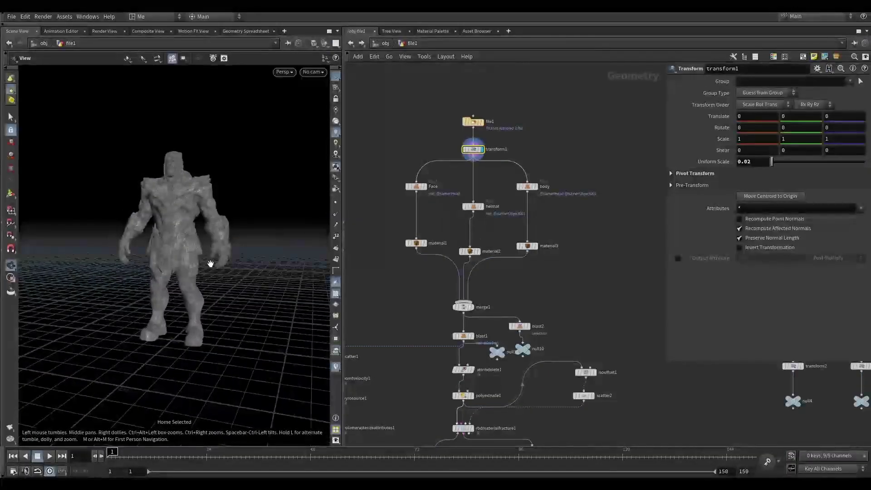
{"action": "left_click_drag", "start_coordinate": [220, 251], "coordinate": [201, 254]}
{"action": "middle_click_drag", "start_coordinate": [507, 200], "coordinate": [510, 173]}
{"action": "middle_click_drag", "start_coordinate": [273, 237], "coordinate": [265, 208]}
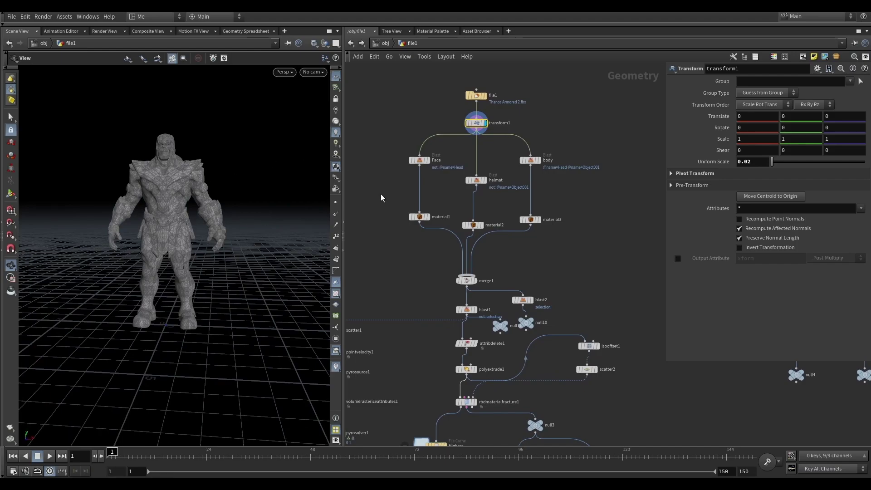
{"action": "middle_click_drag", "start_coordinate": [446, 203], "coordinate": [441, 172]}
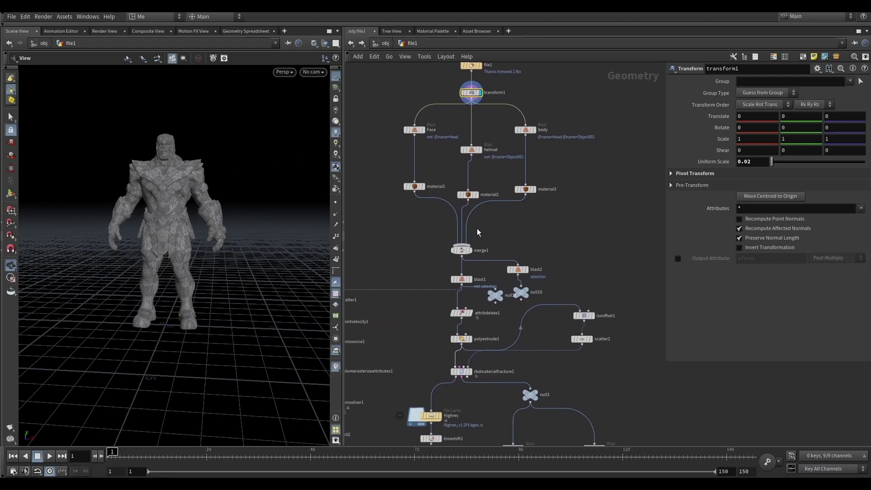
- Display the Face, helmat and body Blast nodes one after another to examine each separated part
{"action": "left_click", "coordinate": [422, 129]}
{"action": "left_click", "coordinate": [414, 130]}
{"action": "left_click_drag", "start_coordinate": [164, 147], "coordinate": [200, 151]}
{"action": "left_click", "coordinate": [479, 150]}
{"action": "left_click", "coordinate": [471, 149]}
{"action": "left_click", "coordinate": [534, 130]}
{"action": "left_click", "coordinate": [526, 131]}
- Display material1, material2 and material3 in turn to examine the materials assigned to the face, helmet and body
{"action": "left_click", "coordinate": [423, 187]}
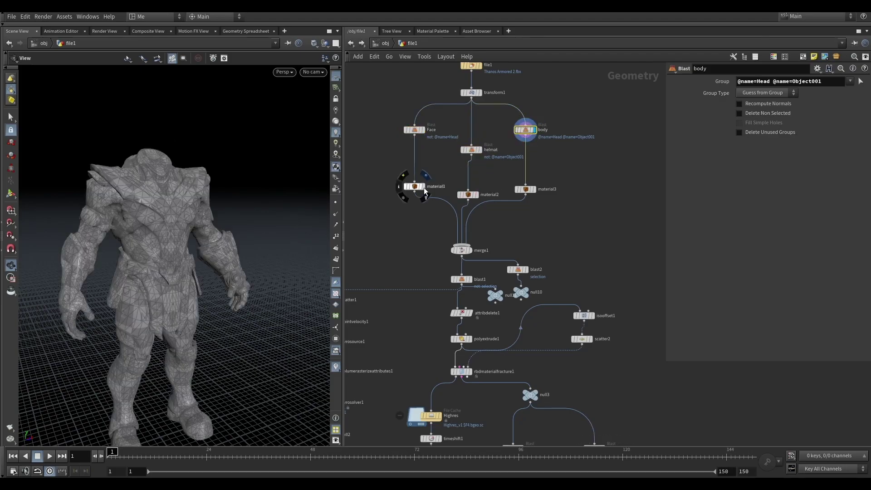
{"action": "left_click", "coordinate": [414, 186]}
{"action": "key", "text": "h"}
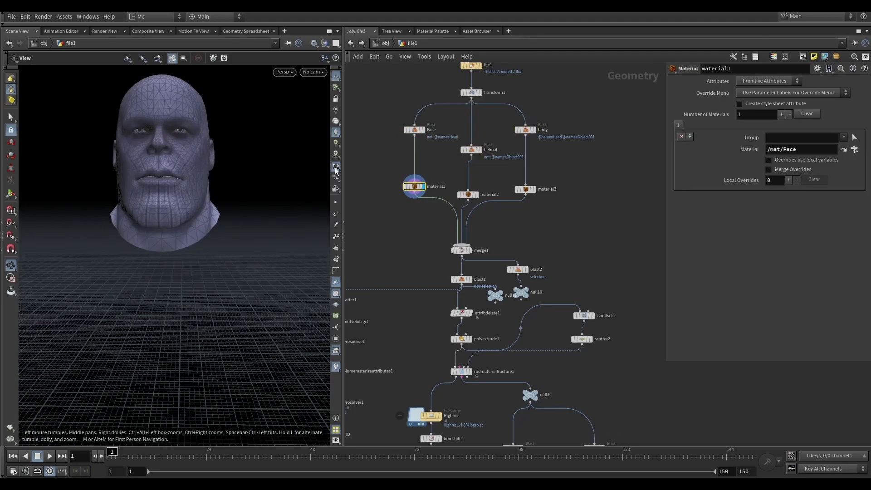
{"action": "left_click", "coordinate": [476, 195]}
{"action": "left_click", "coordinate": [468, 195]}
{"action": "left_click", "coordinate": [534, 190]}
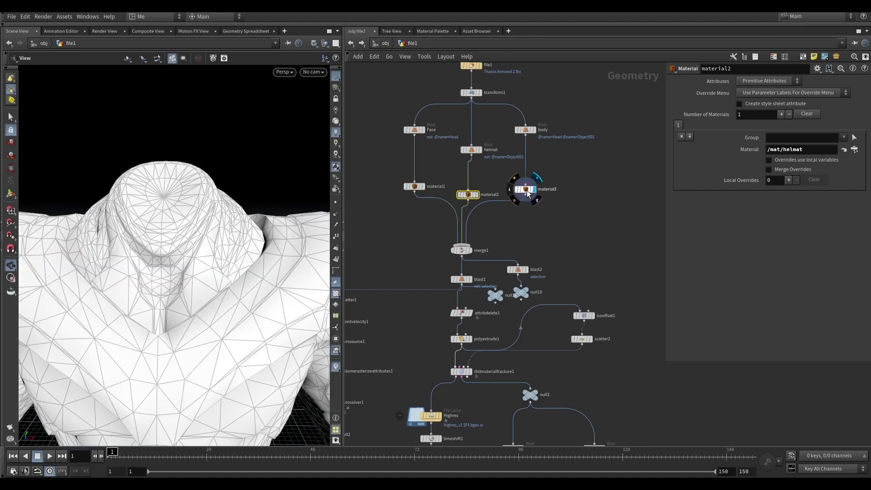
{"action": "left_click", "coordinate": [526, 189]}
{"action": "left_click_drag", "start_coordinate": [220, 220], "coordinate": [207, 199]}
{"action": "key", "text": "h"}
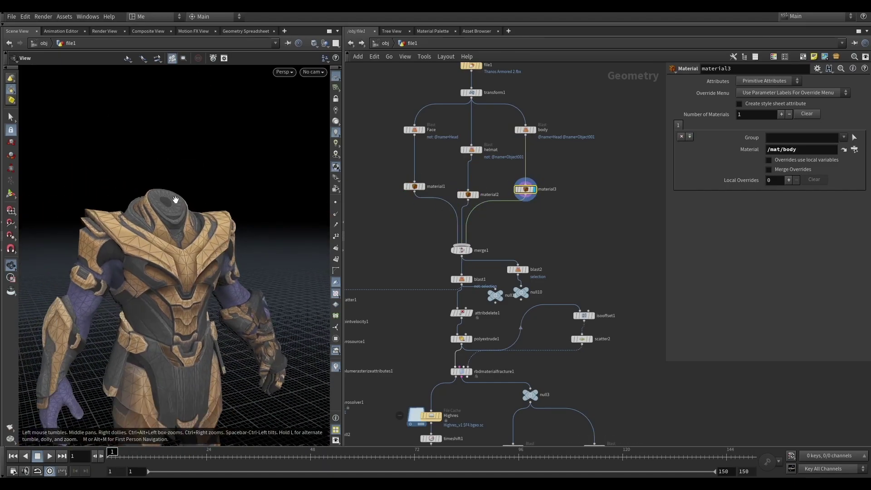
- Display the merge1 node and examine the complete textured character from the front
{"action": "left_click", "coordinate": [470, 251]}
{"action": "left_click", "coordinate": [462, 250]}
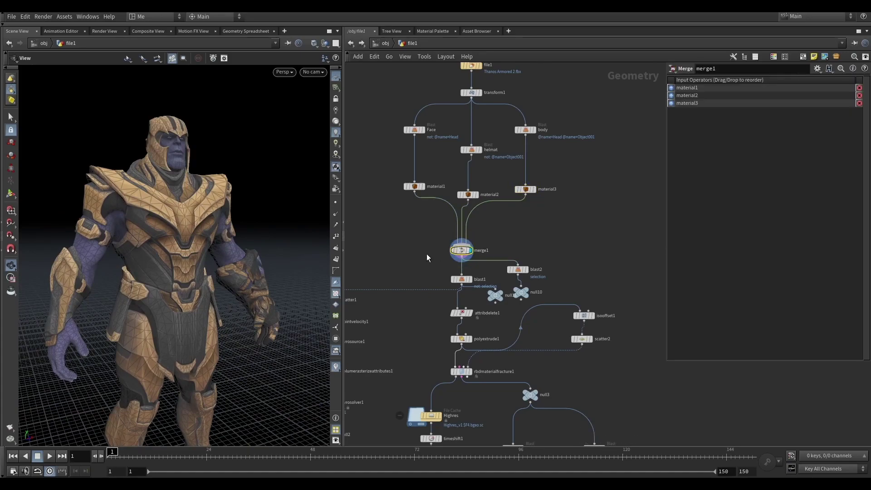
{"action": "scroll", "coordinate": [163, 212], "scroll_direction": "down", "scroll_amount": 3}
{"action": "mouse_move", "coordinate": [163, 212]}
{"action": "left_mouse_down"}
{"action": "mouse_move", "coordinate": [104, 206]}
{"action": "mouse_move", "coordinate": [177, 211]}
{"action": "left_mouse_up"}
{"action": "middle_click_drag", "start_coordinate": [177, 212], "coordinate": [193, 171]}
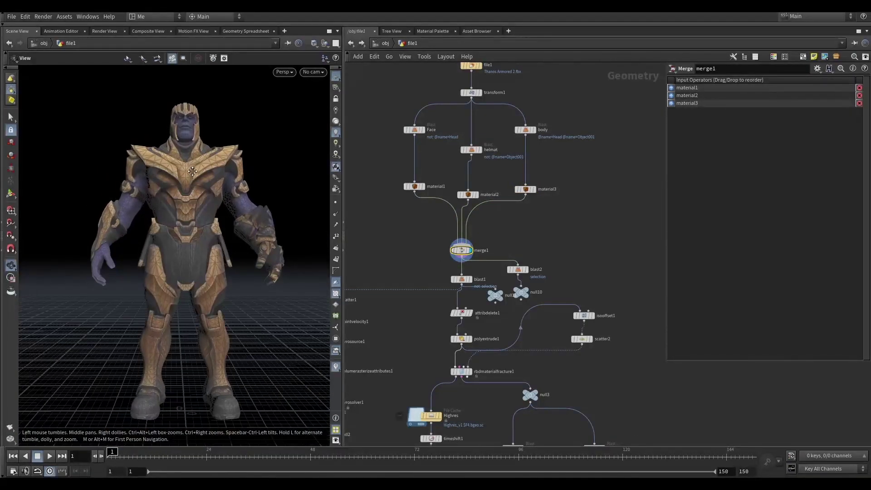
{"action": "middle_click_drag", "start_coordinate": [413, 243], "coordinate": [414, 206]}
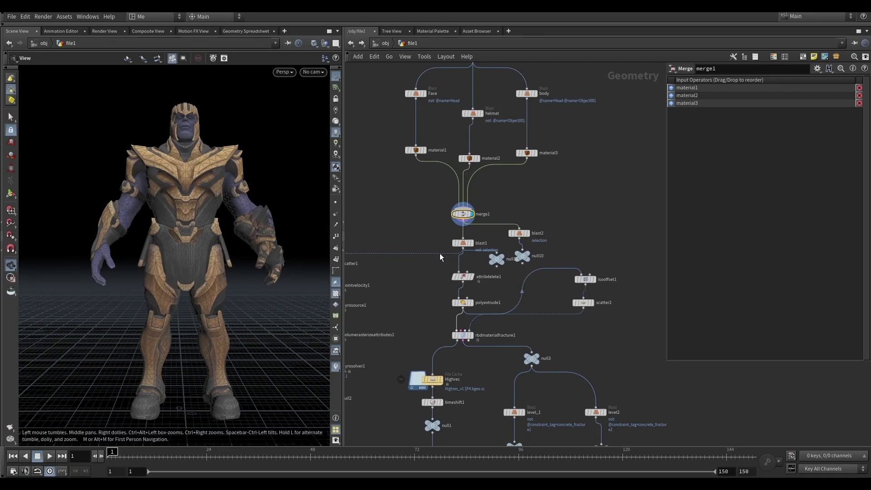
- Compare the upper-body piece from blast1 with the remaining body from blast2 and its null10 output
{"action": "scroll", "coordinate": [484, 242], "scroll_direction": "up", "scroll_amount": 3}
{"action": "left_click", "coordinate": [467, 243]}
{"action": "left_click", "coordinate": [454, 243]}
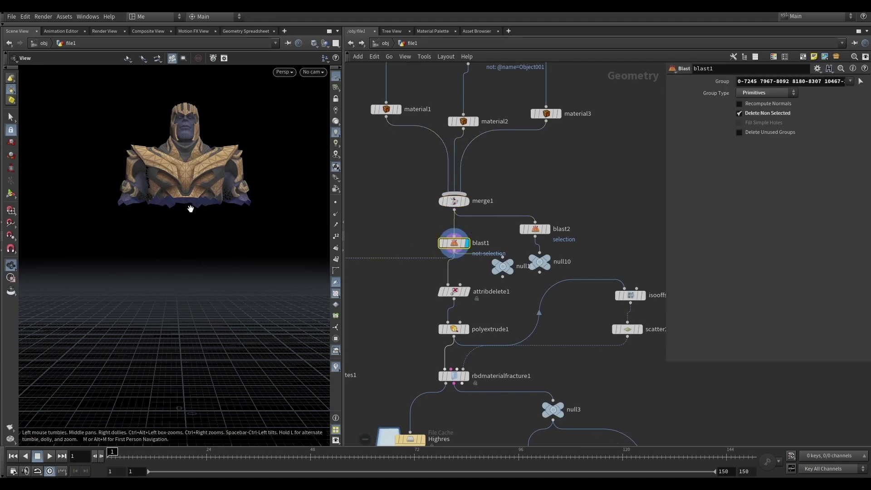
{"action": "left_click", "coordinate": [548, 229]}
{"action": "left_click", "coordinate": [536, 229]}
{"action": "left_click_drag", "start_coordinate": [150, 272], "coordinate": [138, 244]}
{"action": "left_click", "coordinate": [548, 258]}
{"action": "left_click", "coordinate": [539, 262]}
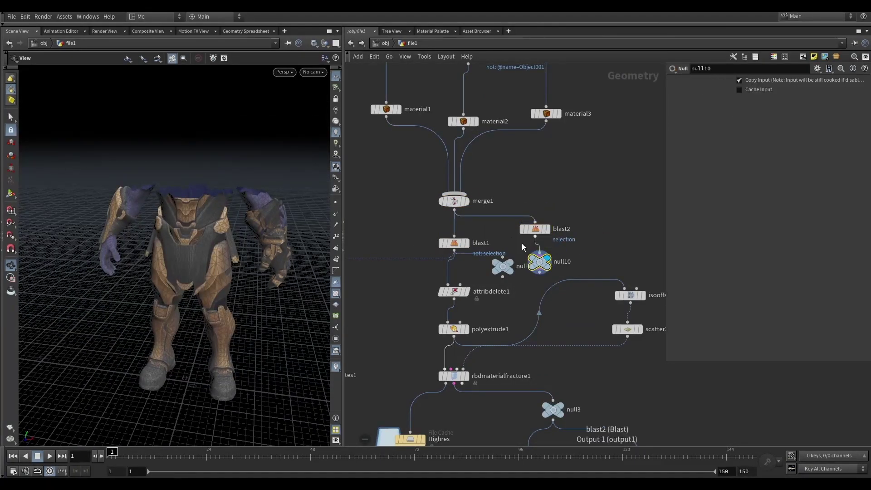
- Display blast1 again, followed by attribdelete1, to examine the upper body with its attributes stripped
{"action": "left_click", "coordinate": [468, 243]}
{"action": "left_click", "coordinate": [453, 243]}
{"action": "left_click_drag", "start_coordinate": [281, 136], "coordinate": [181, 225]}
{"action": "left_click", "coordinate": [467, 291]}
{"action": "left_click", "coordinate": [453, 292]}
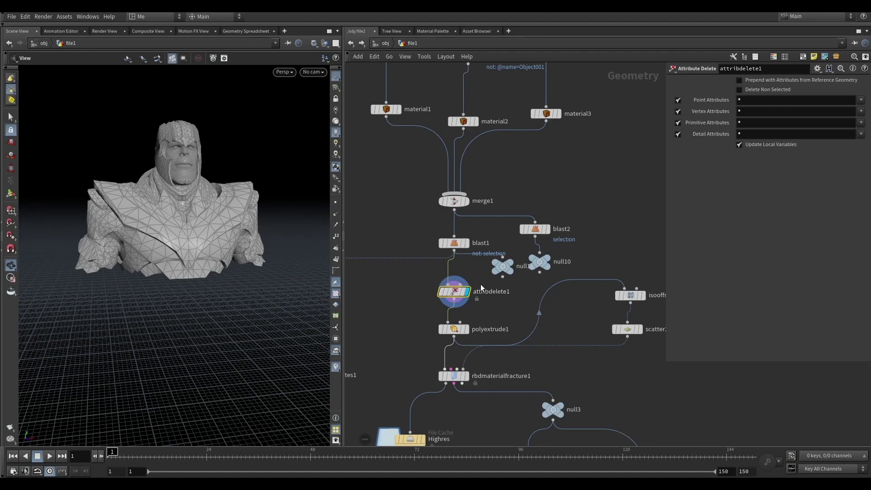
- Examine the open underside of the upper-body mesh and display polyextrude1 to check its added thickness
{"action": "middle_click_drag", "start_coordinate": [479, 268], "coordinate": [486, 192]}
{"action": "left_click_drag", "start_coordinate": [189, 214], "coordinate": [249, 191]}
{"action": "right_click_drag", "start_coordinate": [249, 190], "coordinate": [173, 233]}
{"action": "mouse_move", "coordinate": [173, 233]}
{"action": "left_mouse_down"}
{"action": "mouse_move", "coordinate": [235, 214]}
{"action": "mouse_move", "coordinate": [151, 238]}
{"action": "mouse_move", "coordinate": [177, 210]}
{"action": "mouse_move", "coordinate": [170, 210]}
{"action": "mouse_move", "coordinate": [251, 245]}
{"action": "mouse_move", "coordinate": [263, 220]}
{"action": "mouse_move", "coordinate": [166, 237]}
{"action": "left_mouse_up"}
{"action": "left_click", "coordinate": [472, 253]}
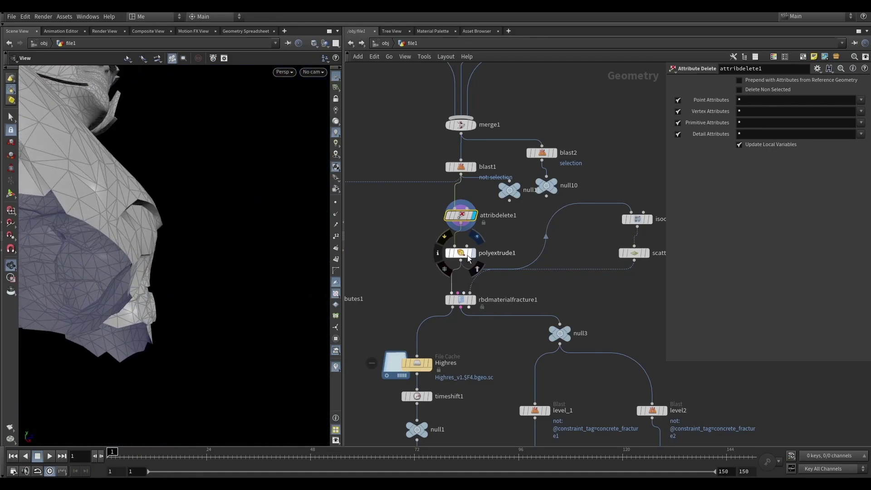
{"action": "left_click_drag", "start_coordinate": [180, 241], "coordinate": [202, 214]}
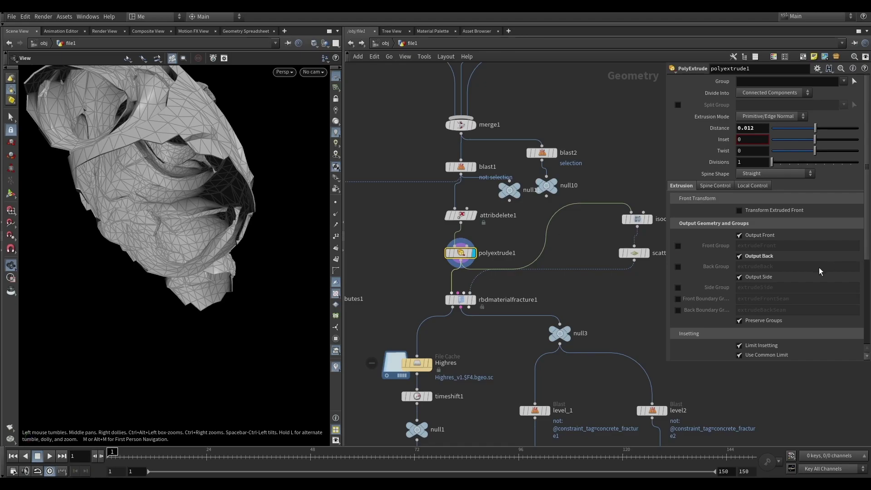
- Select rbdmaterialfracture1 and review its primary fracture settings for the first fracture level
{"action": "middle_click_drag", "start_coordinate": [507, 289], "coordinate": [499, 217]}
{"action": "left_click", "coordinate": [481, 233]}
{"action": "middle_click_drag", "start_coordinate": [508, 259], "coordinate": [503, 247]}
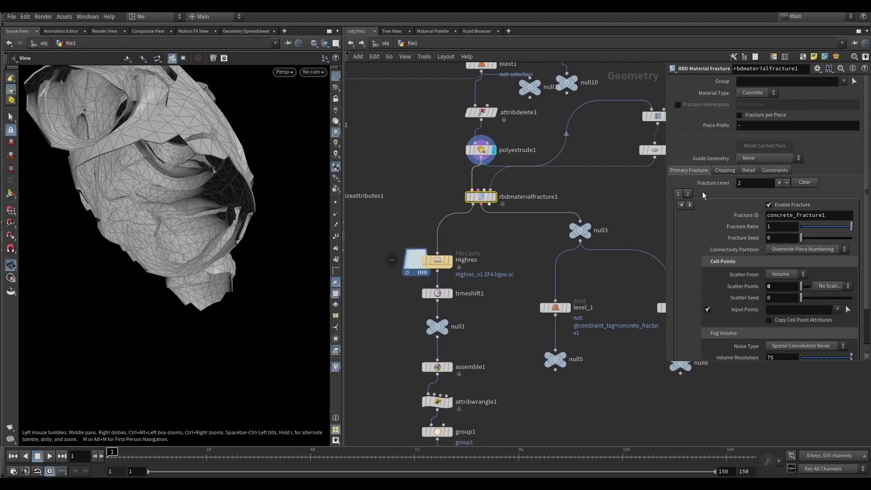
{"action": "scroll", "coordinate": [742, 209], "scroll_direction": "down", "scroll_amount": 3}
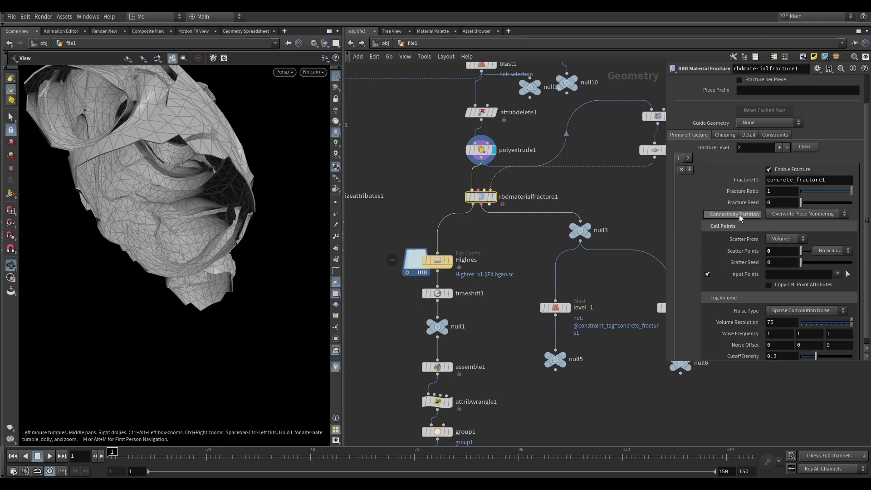
{"action": "scroll", "coordinate": [736, 215], "scroll_direction": "down", "scroll_amount": 1}
- Display isooffset1 and scatter2 to examine the fog volume and the scattered points feeding the fracture
{"action": "middle_click_drag", "start_coordinate": [568, 219], "coordinate": [474, 289]}
{"action": "mouse_move", "coordinate": [581, 190]}
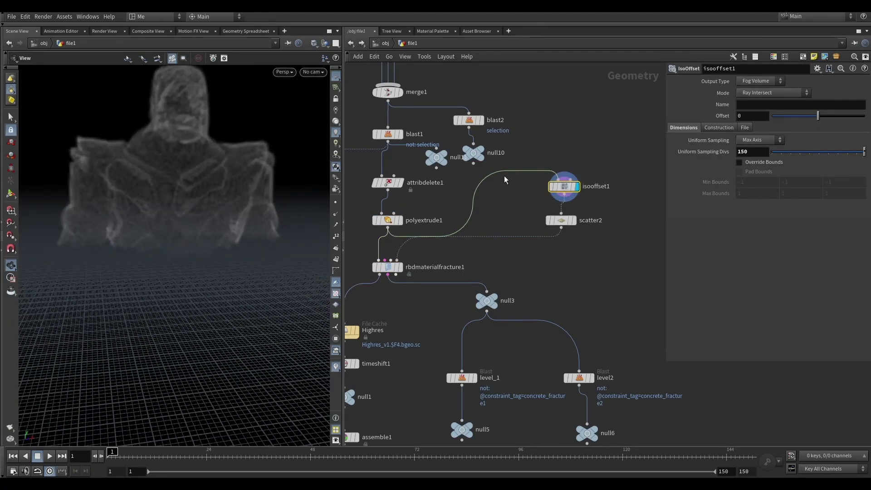
{"action": "middle_click_drag", "start_coordinate": [576, 221], "coordinate": [564, 193]}
{"action": "left_click", "coordinate": [564, 192]}
{"action": "left_click", "coordinate": [564, 191]}
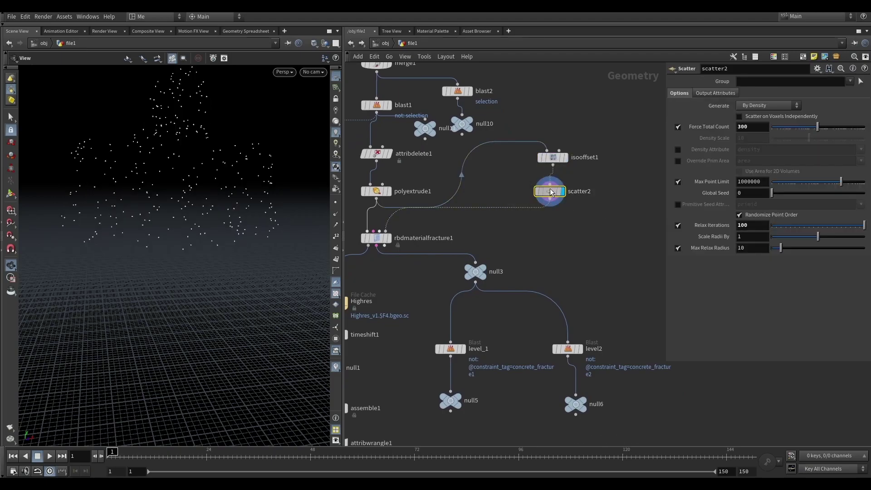
{"action": "middle_click_drag", "start_coordinate": [594, 222], "coordinate": [648, 165]}
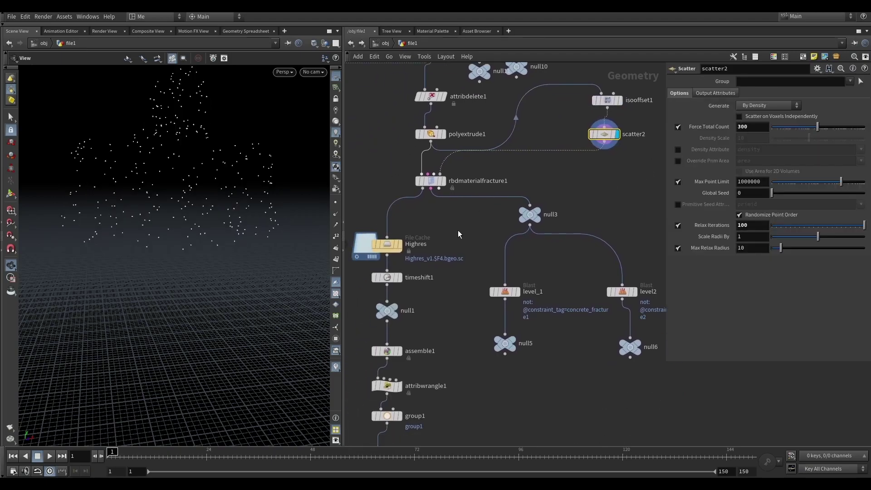
- Compare the fracture ID and scatter point settings of both fracture levels in rbdmaterialfracture1
{"action": "middle_click_drag", "start_coordinate": [427, 209], "coordinate": [450, 186]}
{"action": "left_click", "coordinate": [450, 160]}
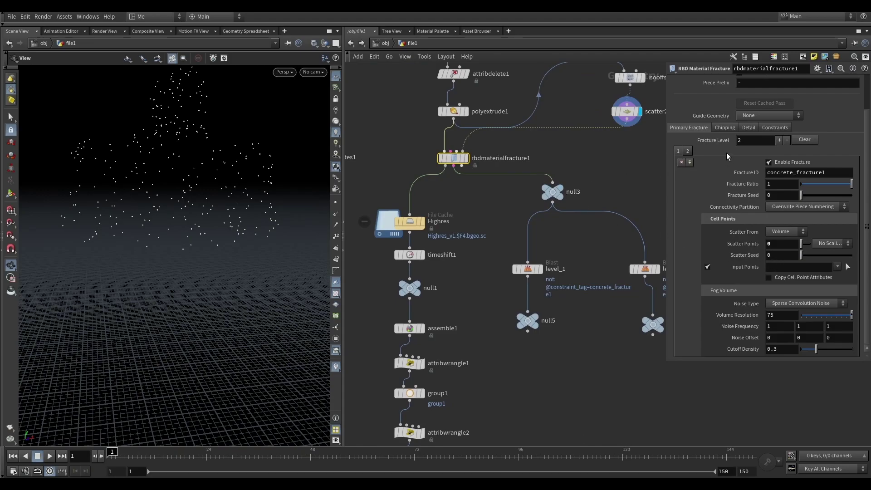
{"action": "left_click", "coordinate": [688, 152]}
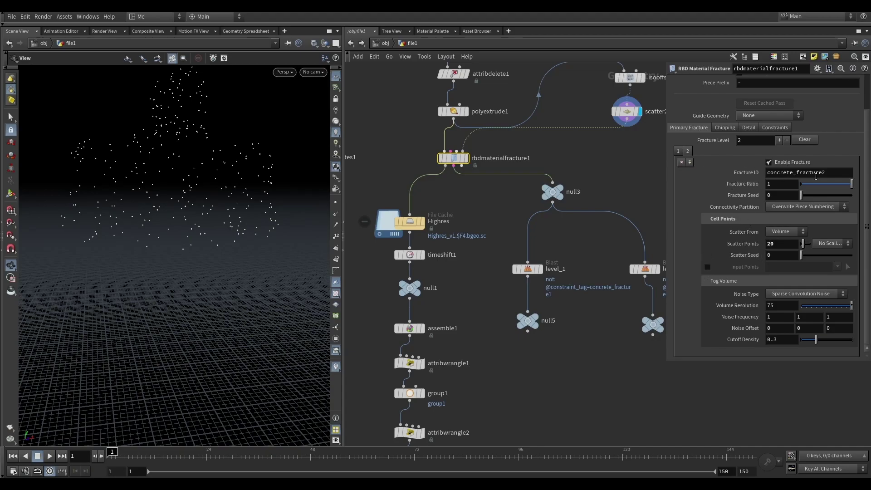
{"action": "mouse_move", "coordinate": [833, 172]}
{"action": "left_mouse_down"}
{"action": "mouse_move", "coordinate": [764, 178]}
{"action": "mouse_move", "coordinate": [827, 174]}
{"action": "left_mouse_up"}
{"action": "left_click", "coordinate": [679, 153]}
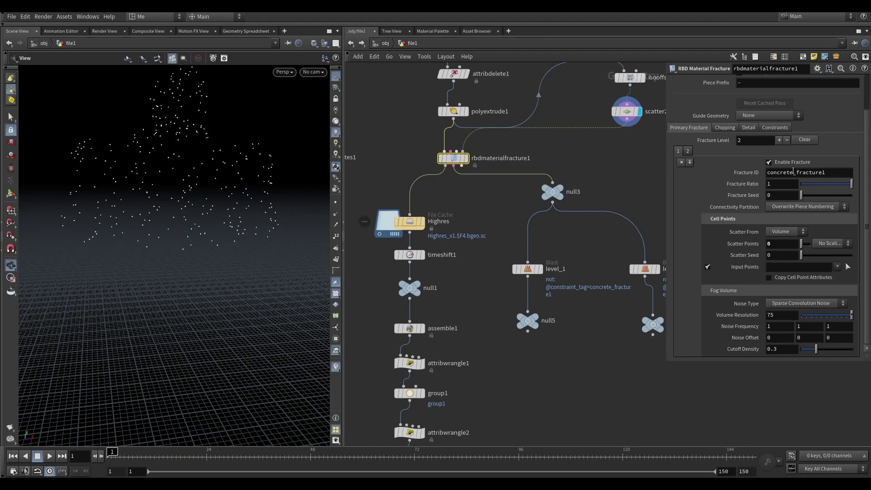
{"action": "left_click", "coordinate": [688, 151]}
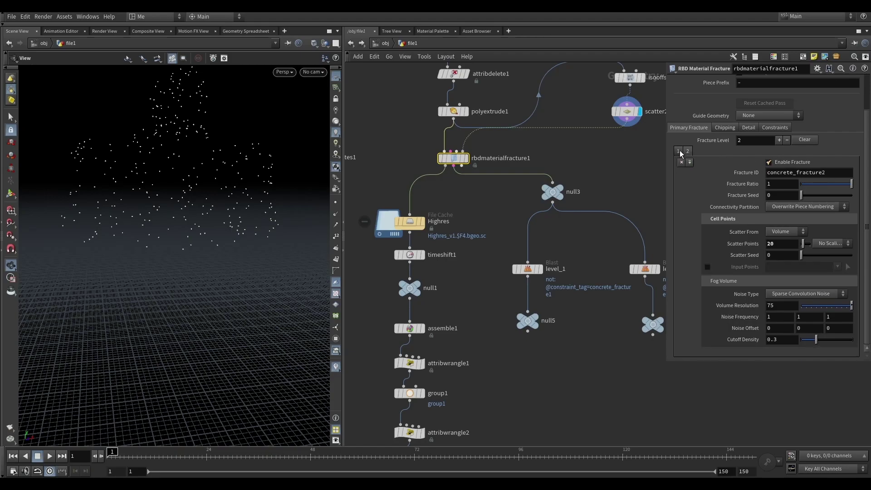
- Display the Highres file cache node to view the cached fractured geometry
{"action": "middle_click_drag", "start_coordinate": [634, 192], "coordinate": [639, 160]}
{"action": "middle_click_drag", "start_coordinate": [468, 233], "coordinate": [533, 241]}
{"action": "left_click", "coordinate": [494, 199]}
{"action": "left_click", "coordinate": [485, 197]}
{"action": "middle_click_drag", "start_coordinate": [436, 238], "coordinate": [458, 226]}
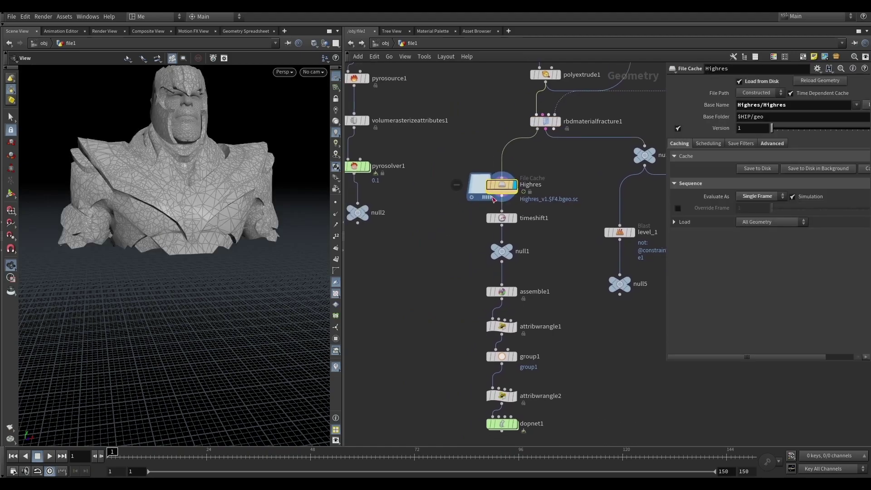
- Temporarily attach an Exploded View node to the Highres cache, inspect the separated fracture pieces, and remove the node
{"action": "key", "text": "Tab"}
{"action": "mouse_move", "coordinate": [426, 223]}
{"action": "type", "text": "expl"}
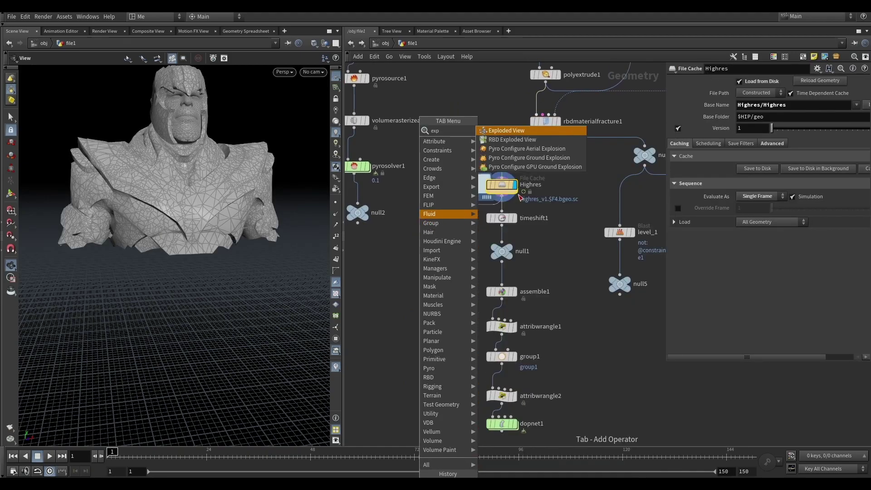
{"action": "left_click", "coordinate": [528, 132]}
{"action": "left_click", "coordinate": [432, 226]}
{"action": "scroll", "coordinate": [186, 223], "scroll_direction": "down", "scroll_amount": 5}
{"action": "left_click_drag", "start_coordinate": [186, 224], "coordinate": [145, 106]}
{"action": "left_click_drag", "start_coordinate": [165, 213], "coordinate": [200, 208]}
{"action": "middle_click_drag", "start_coordinate": [401, 203], "coordinate": [399, 186]}
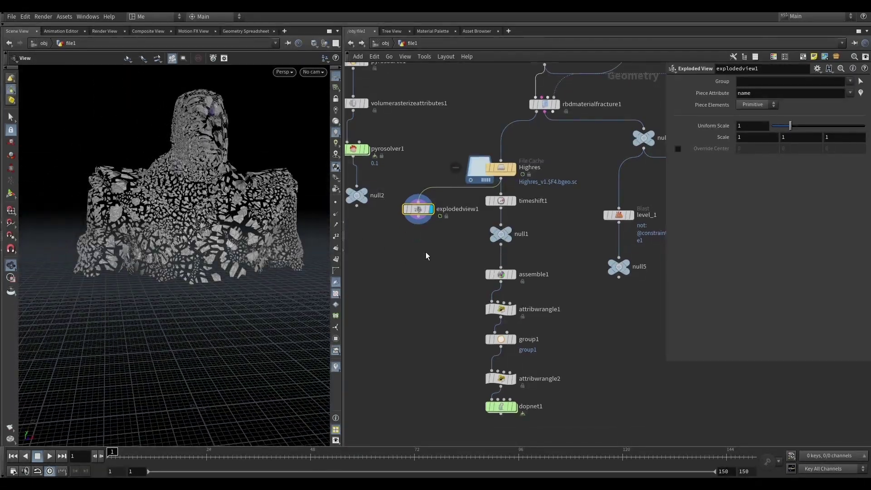
{"action": "key", "text": "Delete"}
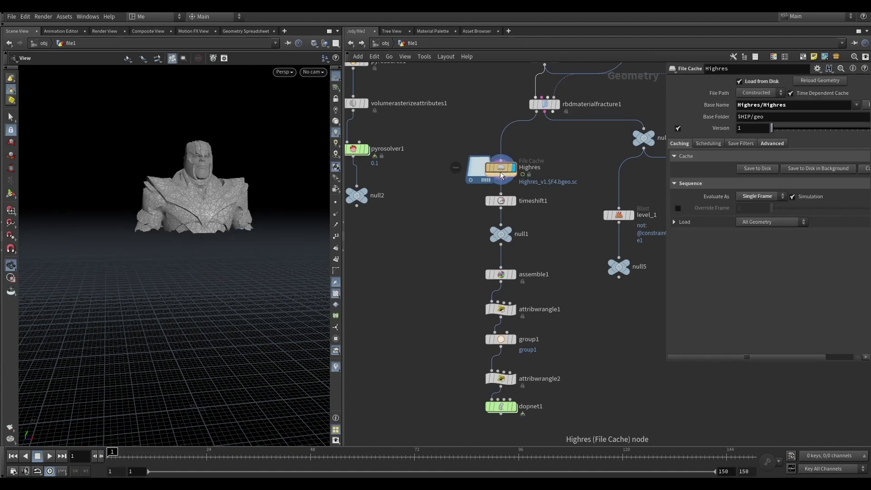
- Display timeshift1, null1 and assemble1 in turn to review the frame hold and the packing settings of the cached pieces
{"action": "scroll", "coordinate": [544, 181], "scroll_direction": "up", "scroll_amount": 4}
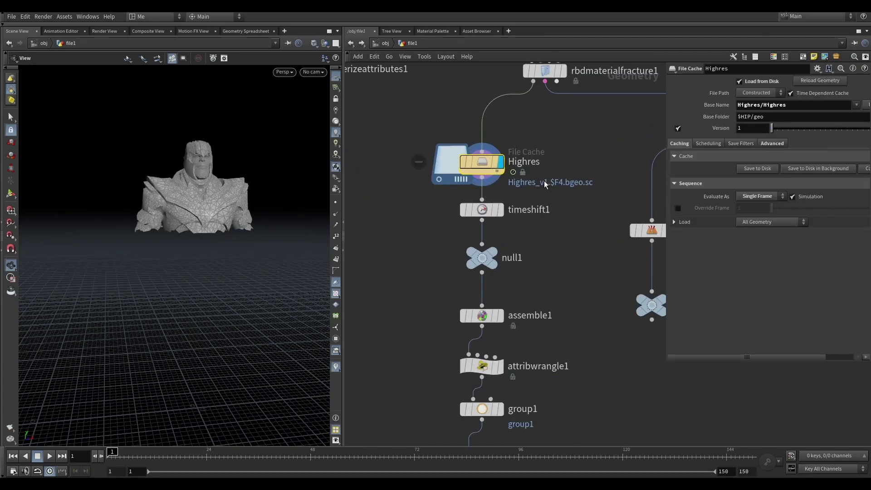
{"action": "left_click", "coordinate": [494, 214]}
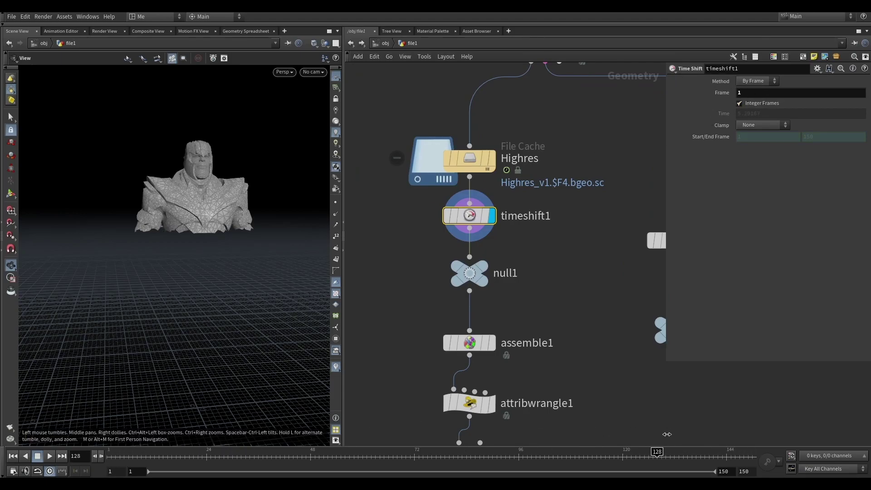
{"action": "middle_click_drag", "start_coordinate": [400, 277], "coordinate": [409, 237]}
{"action": "left_click", "coordinate": [491, 227]}
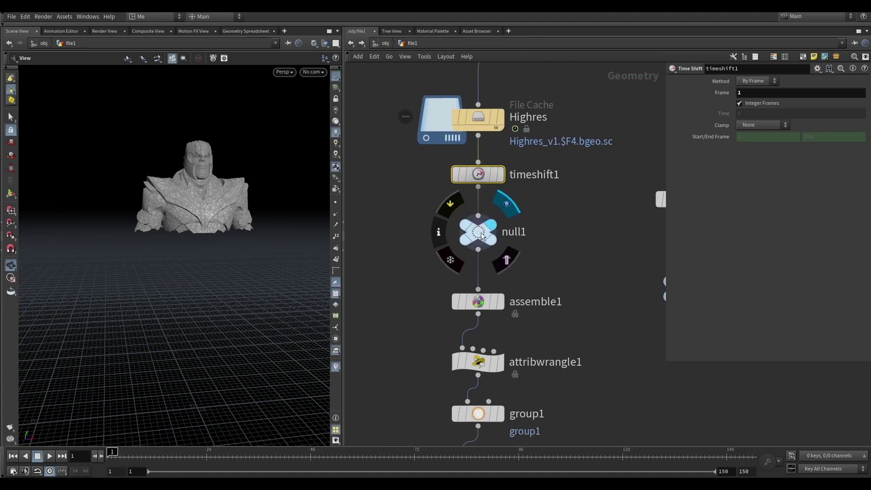
{"action": "middle_click_drag", "start_coordinate": [514, 285], "coordinate": [505, 234]}
{"action": "left_click", "coordinate": [489, 255]}
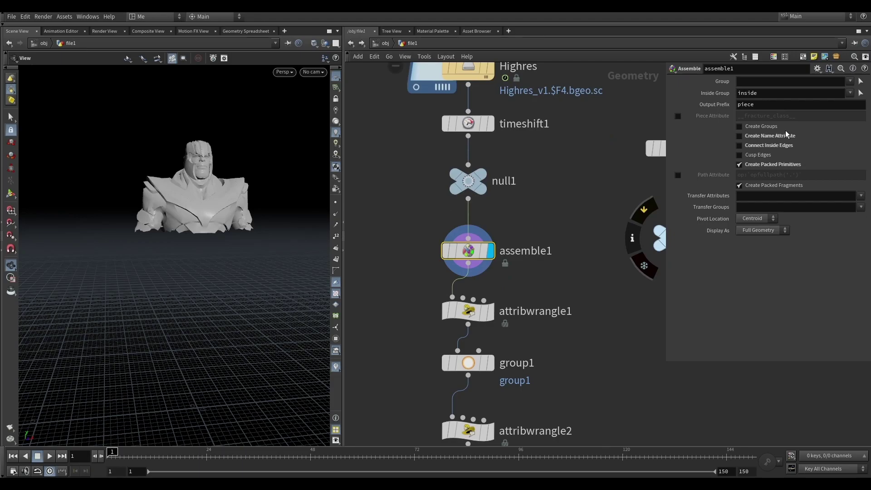
- Display null1 and examine its primitive attributes in the geometry spreadsheet, including the piece names
{"action": "middle_click_drag", "start_coordinate": [484, 179], "coordinate": [489, 244]}
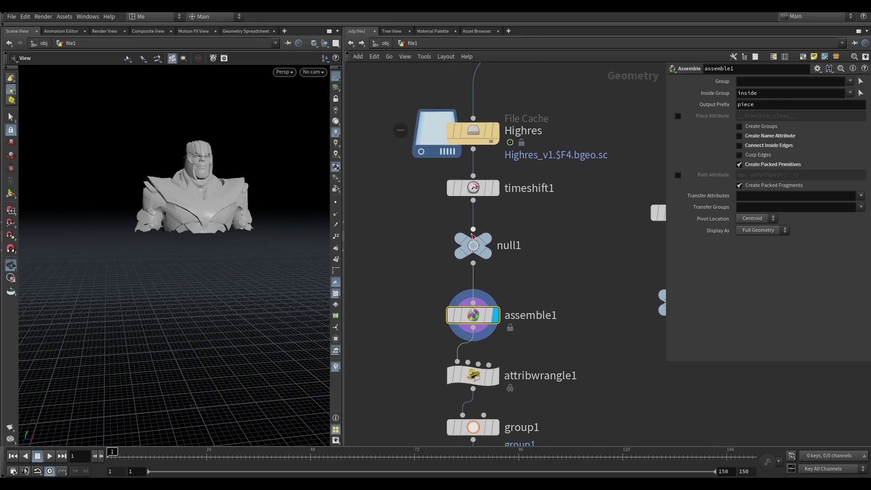
{"action": "left_click", "coordinate": [489, 244]}
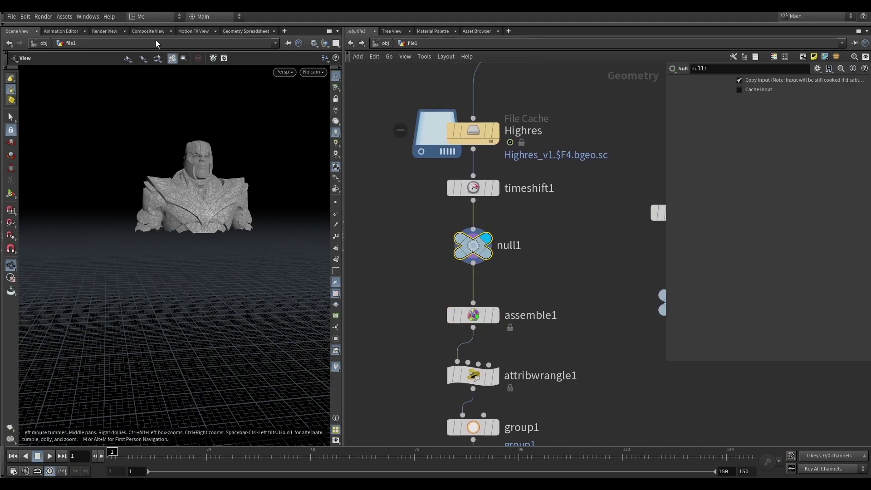
{"action": "left_click", "coordinate": [246, 31]}
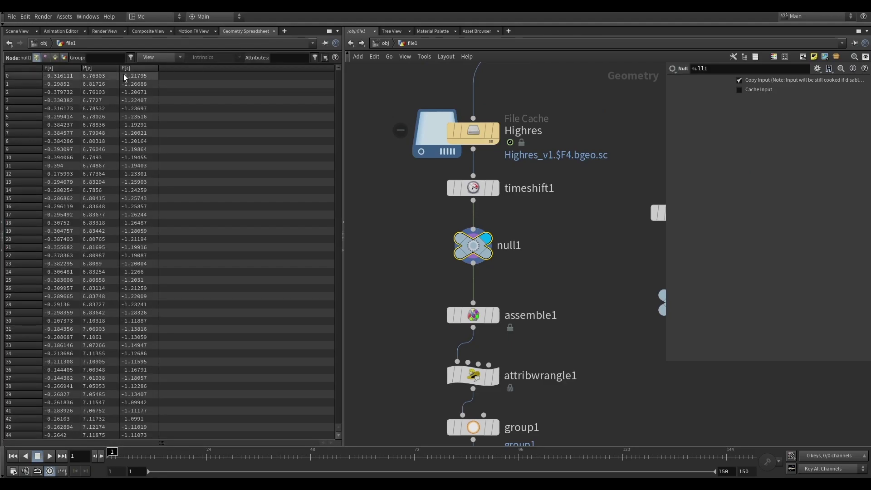
{"action": "left_click", "coordinate": [56, 58]}
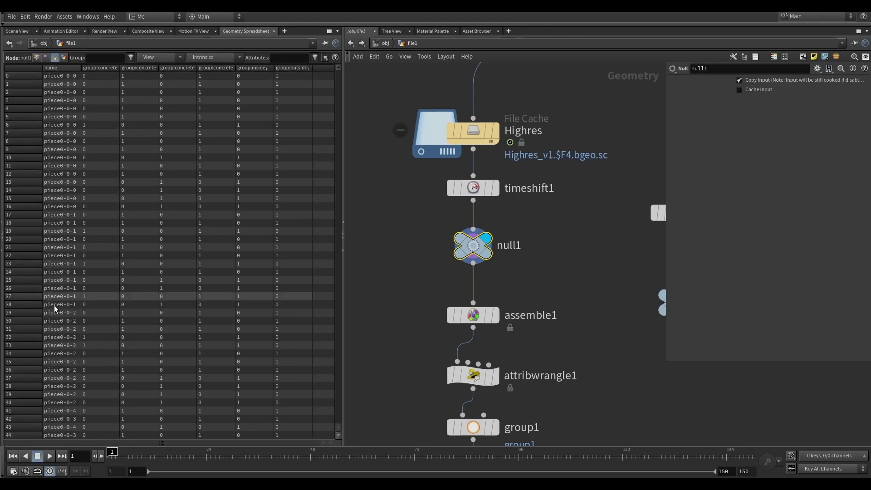
- Display assemble1 and examine the point attributes of its packed pieces in the geometry spreadsheet
{"action": "left_click", "coordinate": [495, 316]}
{"action": "left_click", "coordinate": [482, 315]}
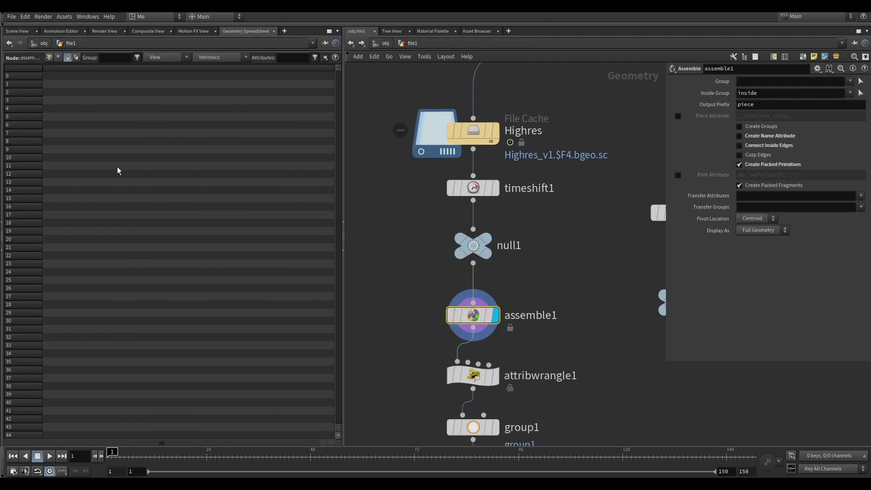
{"action": "left_click", "coordinate": [49, 58]}
{"action": "middle_click_drag", "start_coordinate": [528, 287], "coordinate": [526, 238]}
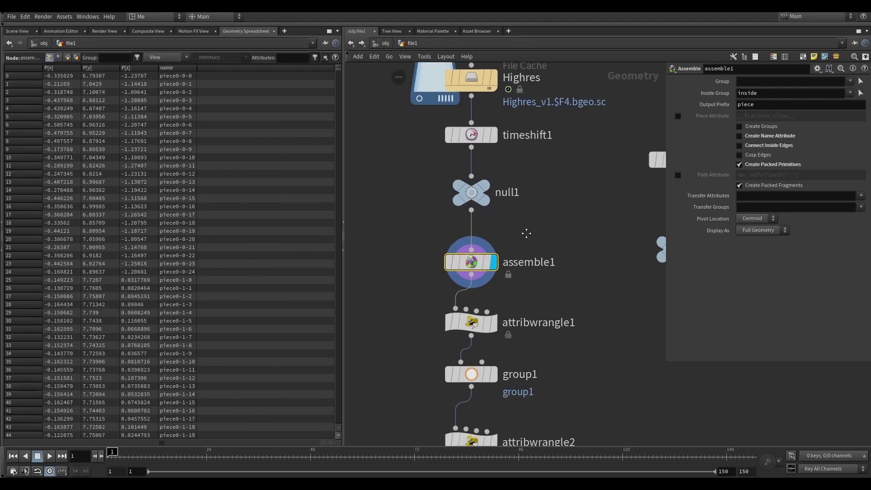
- Return to the 3D scene view and display attribwrangle1 to read its VEX code for the active attribute
{"action": "left_click", "coordinate": [17, 31]}
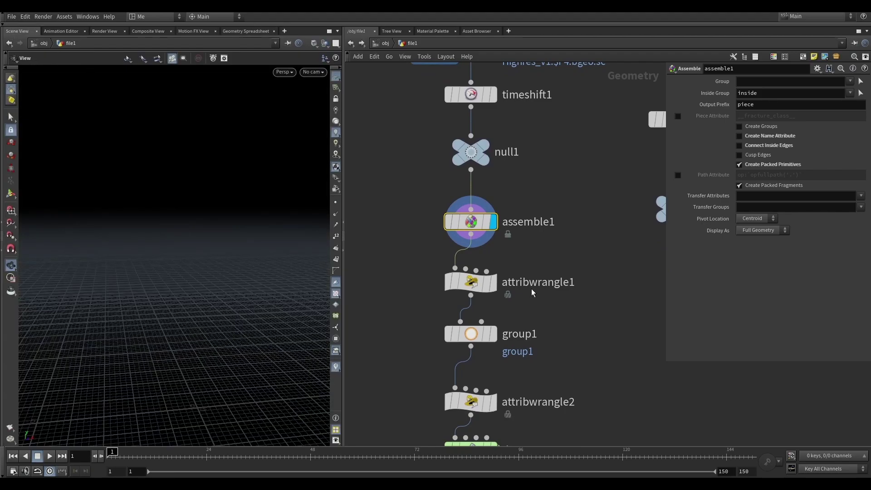
{"action": "middle_click_drag", "start_coordinate": [532, 290], "coordinate": [521, 266]}
{"action": "left_click", "coordinate": [483, 259]}
{"action": "left_click_drag", "start_coordinate": [385, 287], "coordinate": [586, 225]}
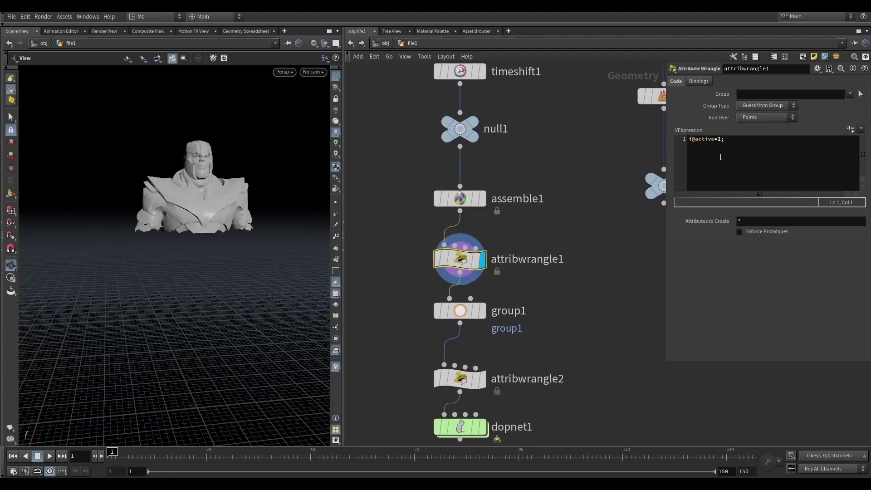
- Display group1 and attribwrangle2 to review the point group and the active attribute code applied to it
{"action": "middle_click_drag", "start_coordinate": [499, 288], "coordinate": [479, 224]}
{"action": "left_click", "coordinate": [466, 248]}
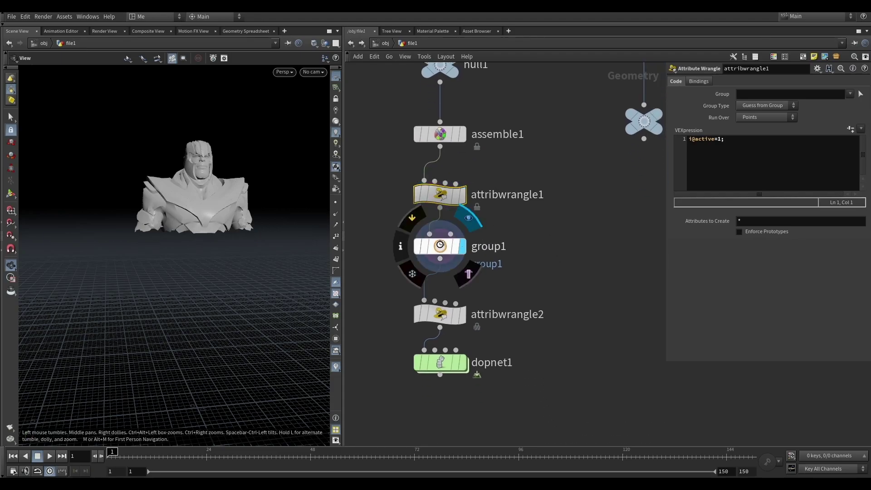
{"action": "left_click", "coordinate": [462, 314]}
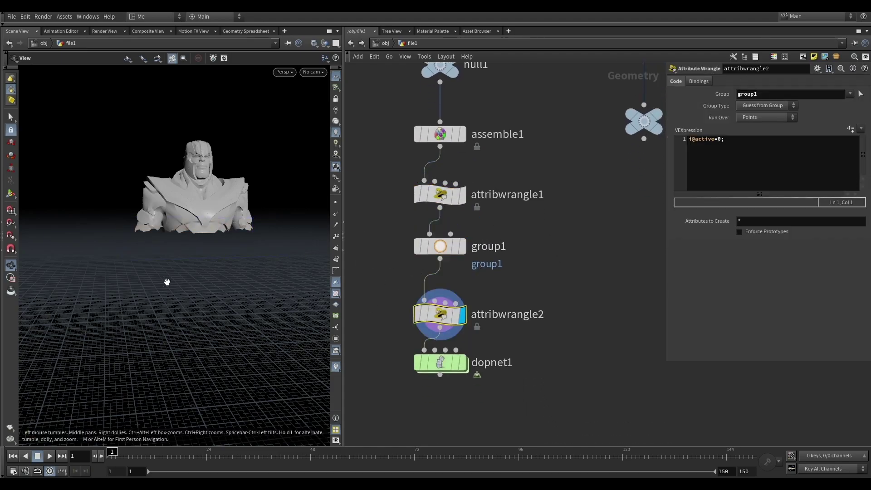
{"action": "left_click_drag", "start_coordinate": [237, 263], "coordinate": [212, 264]}
- Display null3 to examine the constraint network coming from rbdmaterialfracture1
{"action": "middle_click_drag", "start_coordinate": [538, 304], "coordinate": [513, 269]}
{"action": "middle_click_drag", "start_coordinate": [567, 159], "coordinate": [489, 393]}
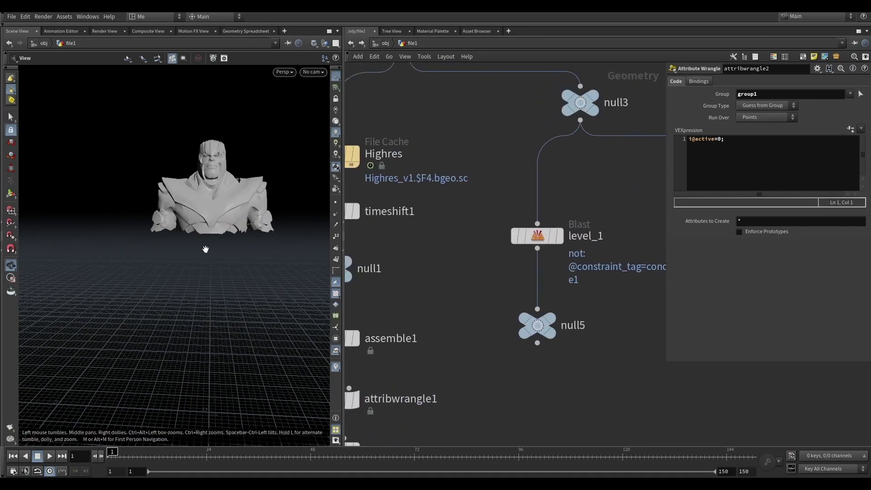
{"action": "scroll", "coordinate": [206, 249], "scroll_direction": "down", "scroll_amount": 1}
{"action": "middle_click_drag", "start_coordinate": [505, 285], "coordinate": [444, 284]}
{"action": "scroll", "coordinate": [439, 267], "scroll_direction": "down", "scroll_amount": 3}
{"action": "middle_click_drag", "start_coordinate": [481, 218], "coordinate": [418, 181]}
{"action": "scroll", "coordinate": [399, 149], "scroll_direction": "up", "scroll_amount": 5}
{"action": "scroll", "coordinate": [417, 181], "scroll_direction": "down", "scroll_amount": 1}
{"action": "mouse_move", "coordinate": [582, 180]}
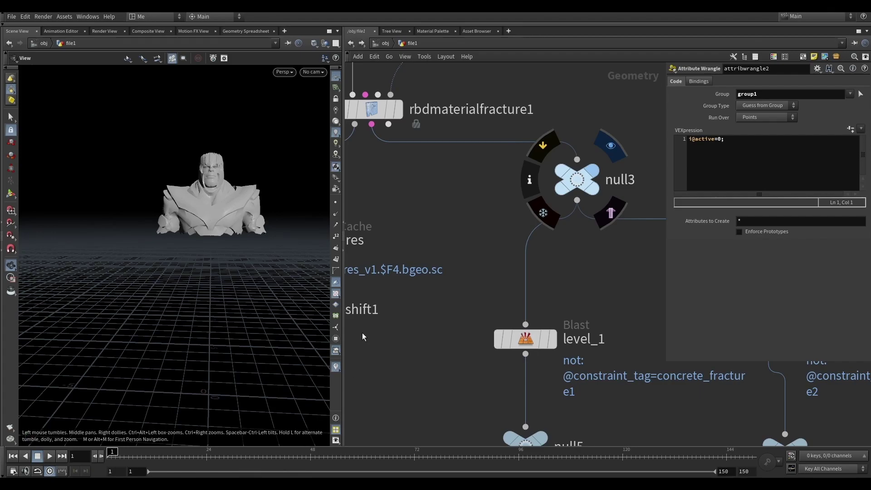
{"action": "left_click", "coordinate": [593, 171]}
{"action": "left_click_drag", "start_coordinate": [181, 272], "coordinate": [236, 284]}
{"action": "left_click_drag", "start_coordinate": [200, 210], "coordinate": [196, 224]}
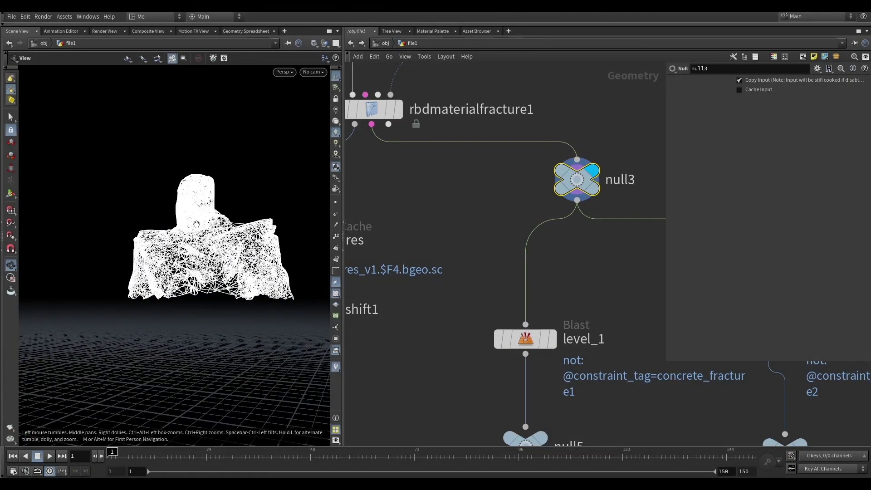
- Display the level_1 blast node and check the constraint tags available for its group
{"action": "middle_click_drag", "start_coordinate": [481, 295], "coordinate": [413, 161]}
{"action": "left_click", "coordinate": [485, 204]}
{"action": "left_click", "coordinate": [482, 203]}
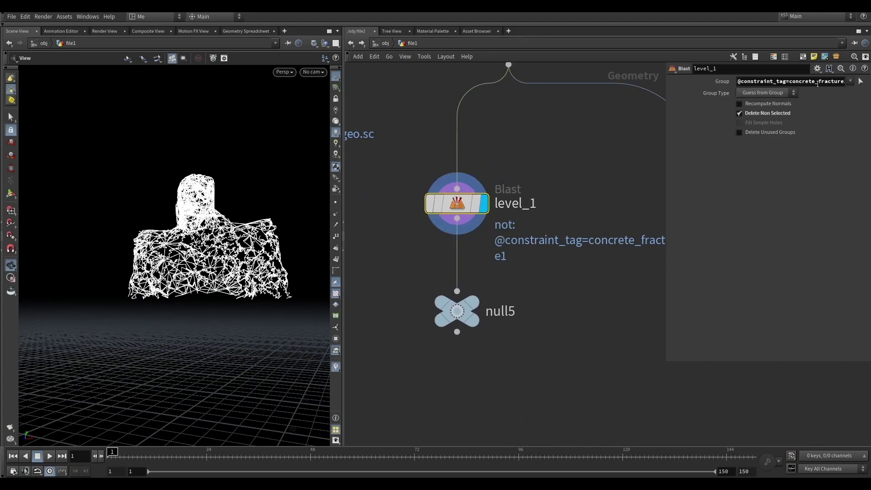
{"action": "left_click", "coordinate": [850, 81]}
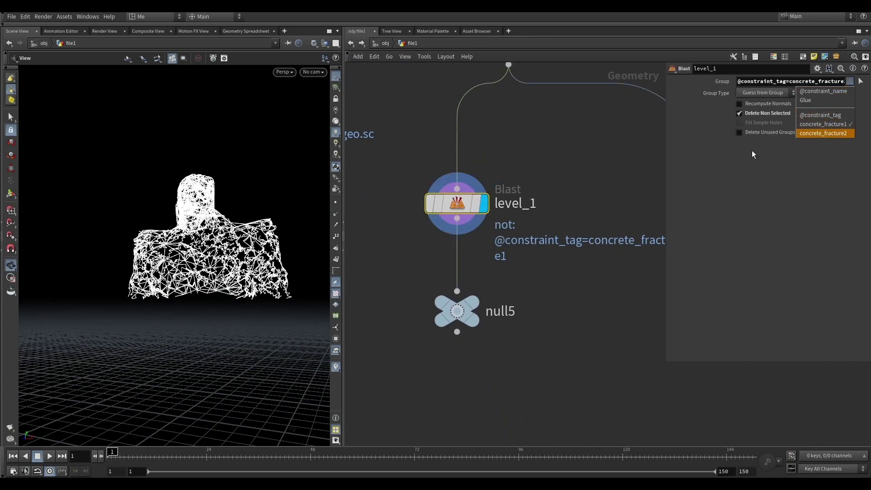
- Select the level2 blast node and check the constraint tag options for its group
{"action": "scroll", "coordinate": [579, 164], "scroll_direction": "down", "scroll_amount": 5}
{"action": "left_click", "coordinate": [556, 169]}
{"action": "scroll", "coordinate": [545, 177], "scroll_direction": "up", "scroll_amount": 3}
{"action": "left_click", "coordinate": [851, 82]}
{"action": "left_click", "coordinate": [608, 127]}
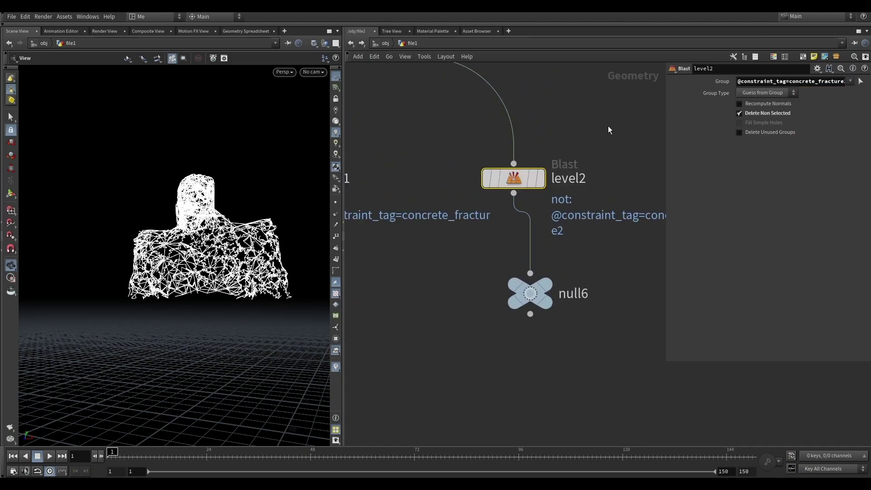
- Display null5 and null6 in turn to compare the constraints of the first and second fracture levels
{"action": "scroll", "coordinate": [608, 127], "scroll_direction": "down", "scroll_amount": 6}
{"action": "scroll", "coordinate": [469, 196], "scroll_direction": "up", "scroll_amount": 4}
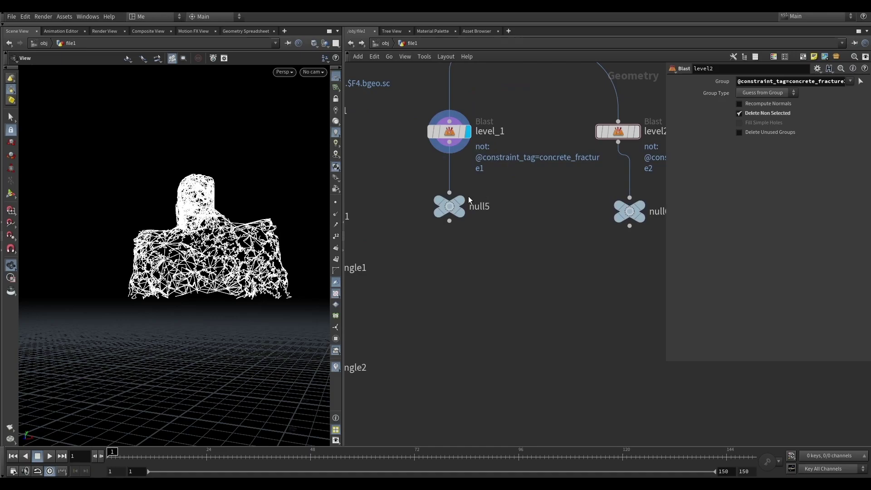
{"action": "left_click", "coordinate": [449, 211]}
{"action": "left_click_drag", "start_coordinate": [194, 194], "coordinate": [173, 203]}
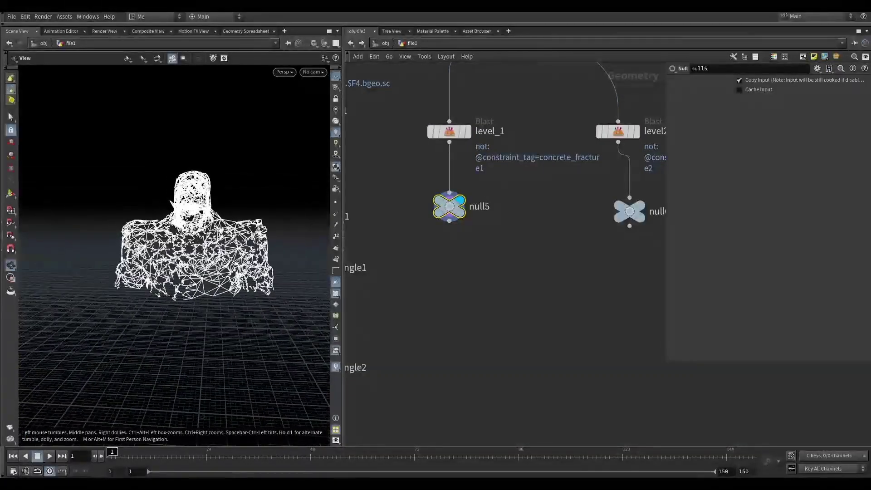
{"action": "middle_click_drag", "start_coordinate": [555, 271], "coordinate": [471, 251]}
{"action": "mouse_move", "coordinate": [560, 183]}
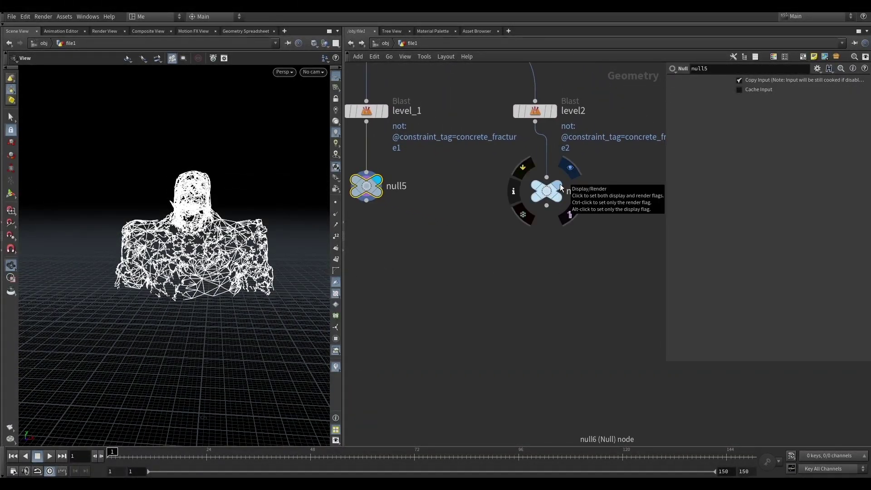
{"action": "left_click", "coordinate": [560, 184]}
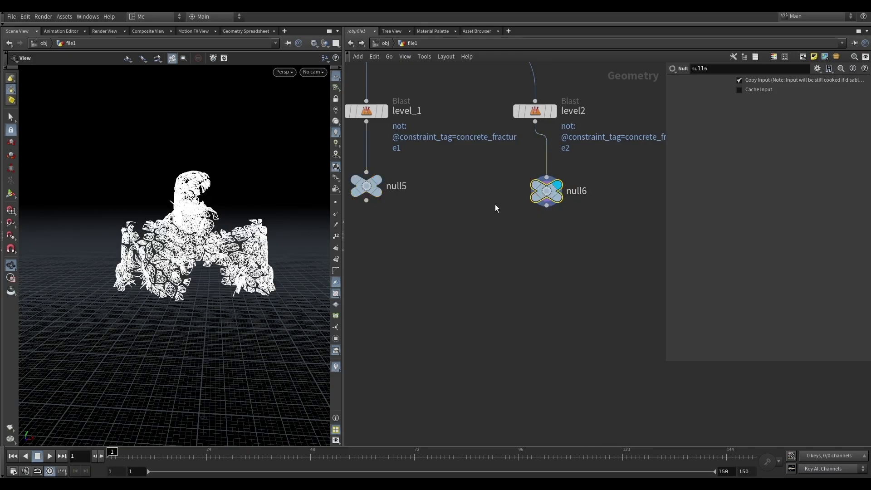
{"action": "right_click_drag", "start_coordinate": [182, 236], "coordinate": [227, 272]}
{"action": "left_click_drag", "start_coordinate": [227, 273], "coordinate": [239, 250]}
- Go back to the upper part of the network and display blast1 to view the textured geometry feeding the pyro source
{"action": "scroll", "coordinate": [259, 256], "scroll_direction": "down", "scroll_amount": 2}
{"action": "scroll", "coordinate": [467, 261], "scroll_direction": "down", "scroll_amount": 4}
{"action": "middle_click_drag", "start_coordinate": [469, 263], "coordinate": [640, 336]}
{"action": "scroll", "coordinate": [521, 327], "scroll_direction": "up", "scroll_amount": 4}
{"action": "scroll", "coordinate": [633, 284], "scroll_direction": "down", "scroll_amount": 3}
{"action": "middle_click_drag", "start_coordinate": [510, 209], "coordinate": [472, 342]}
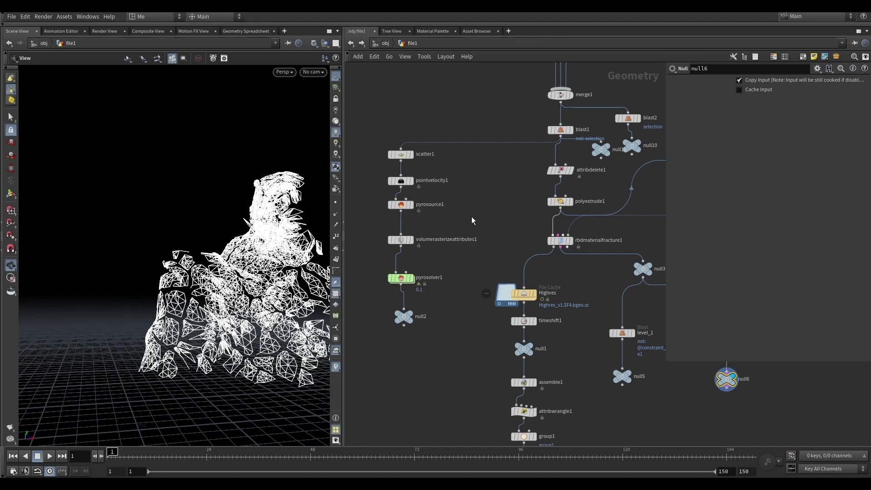
{"action": "left_click", "coordinate": [566, 130]}
{"action": "left_click", "coordinate": [563, 130]}
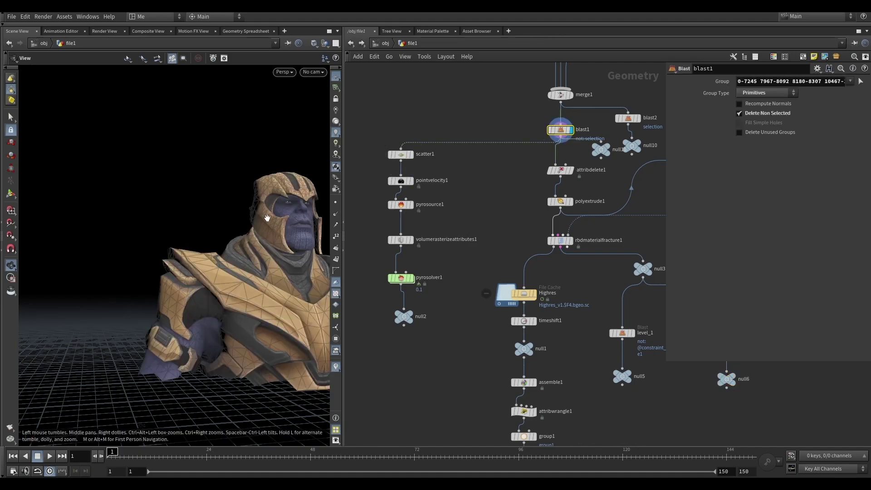
- Display scatter1 to examine the points scattered over the model and their scatter settings
{"action": "left_click", "coordinate": [406, 156]}
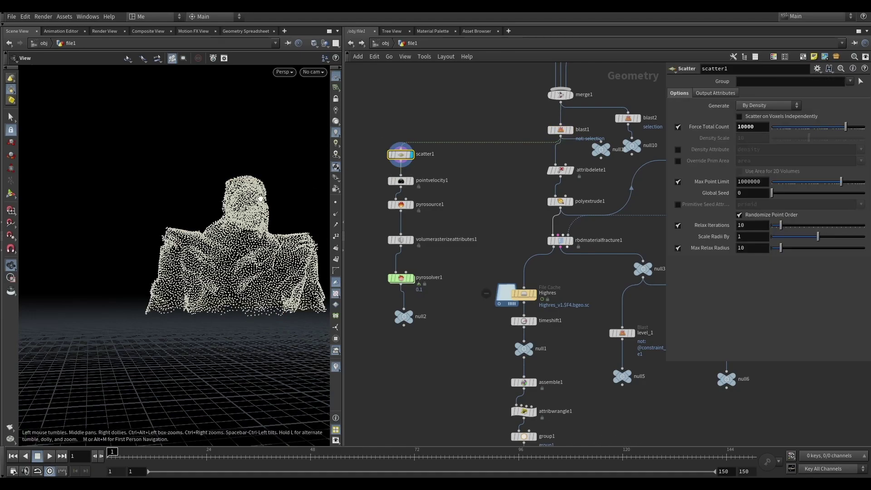
{"action": "left_click_drag", "start_coordinate": [224, 255], "coordinate": [212, 254]}
{"action": "middle_click_drag", "start_coordinate": [212, 254], "coordinate": [179, 238]}
{"action": "scroll", "coordinate": [179, 239], "scroll_direction": "down", "scroll_amount": 3}
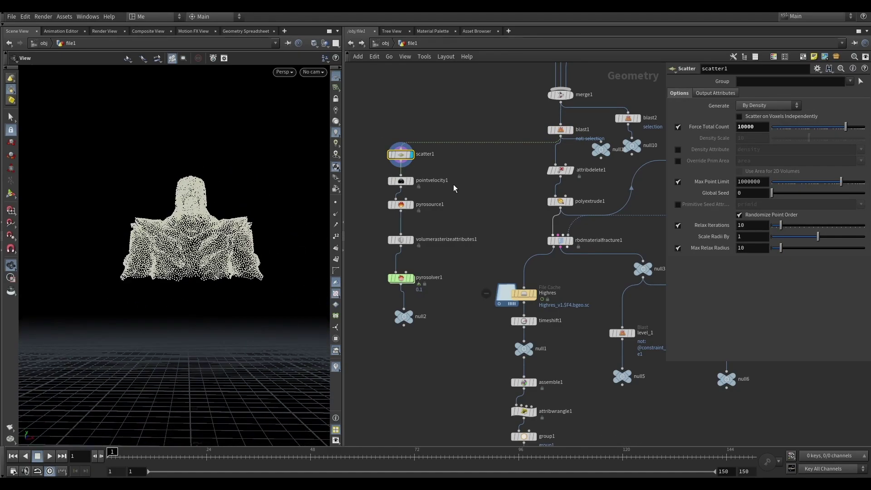
- Display pointvelocity1 and inspect its default velocity, velocity vectors in the viewport and point attributes in the node info
{"action": "left_click", "coordinate": [398, 182]}
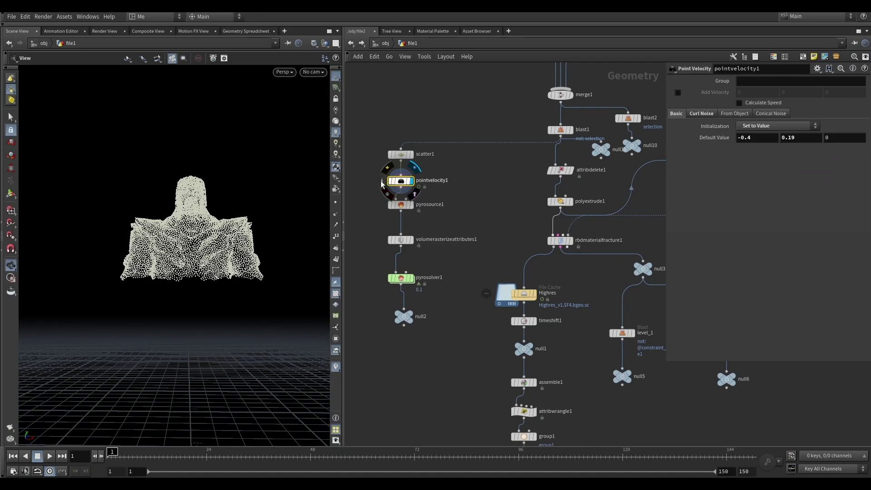
{"action": "left_click", "coordinate": [383, 183]}
{"action": "mouse_move", "coordinate": [166, 227]}
{"action": "left_mouse_down"}
{"action": "mouse_move", "coordinate": [203, 224]}
{"action": "mouse_move", "coordinate": [68, 225]}
{"action": "mouse_move", "coordinate": [163, 224]}
{"action": "left_mouse_up"}
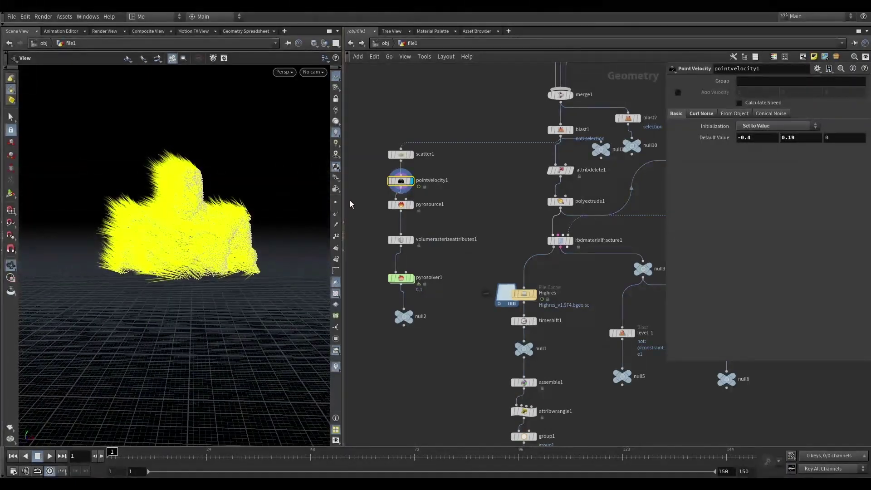
{"action": "left_click", "coordinate": [383, 181]}
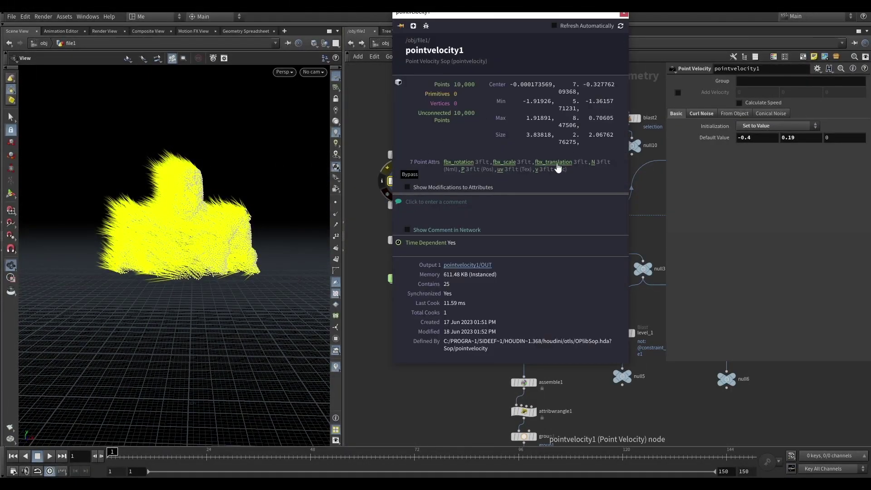
{"action": "left_click", "coordinate": [624, 14]}
- Display pyrosource1 and volumerasterizeattributes1 in turn to examine the density and temperature source attributes and the rasterized volume
{"action": "left_click", "coordinate": [419, 206]}
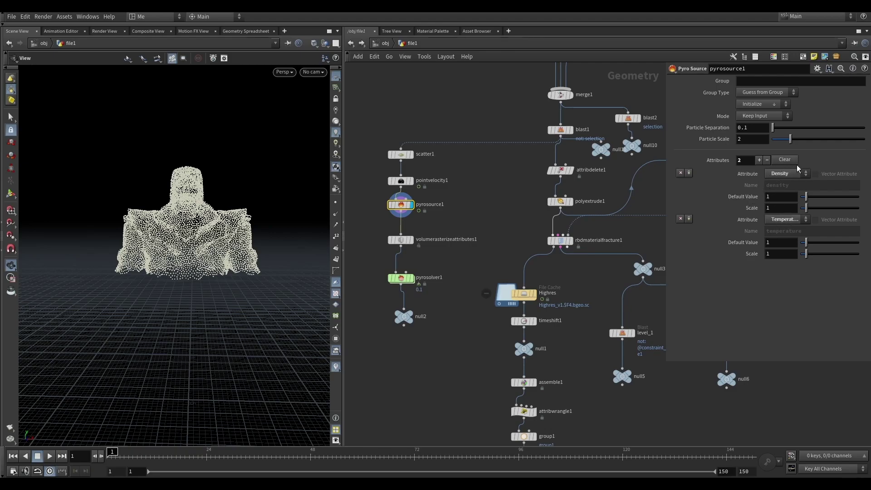
{"action": "middle_click_drag", "start_coordinate": [377, 276], "coordinate": [387, 267]}
{"action": "scroll", "coordinate": [387, 268], "scroll_direction": "up", "scroll_amount": 3}
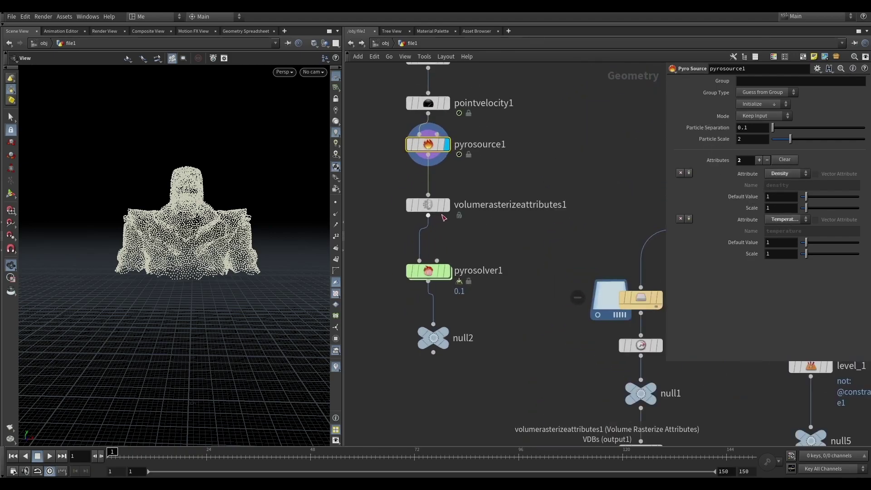
{"action": "left_click", "coordinate": [447, 205]}
{"action": "left_click_drag", "start_coordinate": [267, 226], "coordinate": [301, 218]}
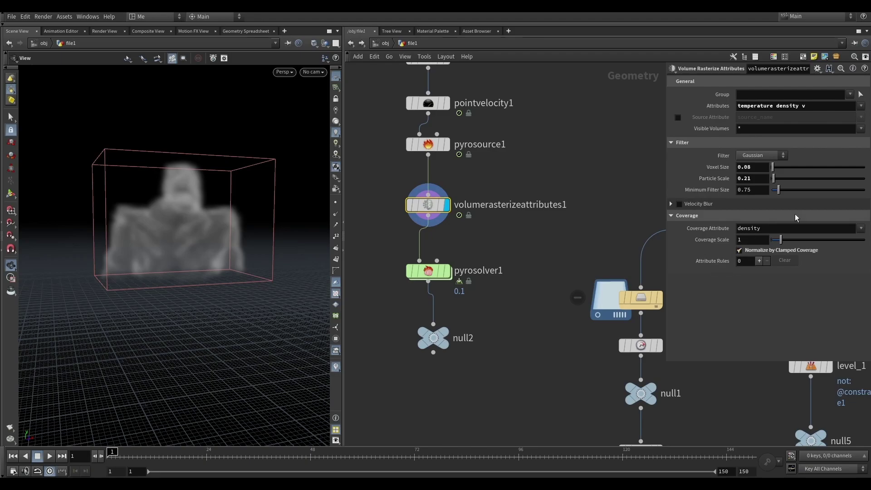
- Display pyrosolver1 and play the timeline to view the smoke simulation drifting off the model, stopping at frame 71
{"action": "middle_click_drag", "start_coordinate": [474, 229], "coordinate": [515, 174]}
{"action": "mouse_move", "coordinate": [462, 219]}
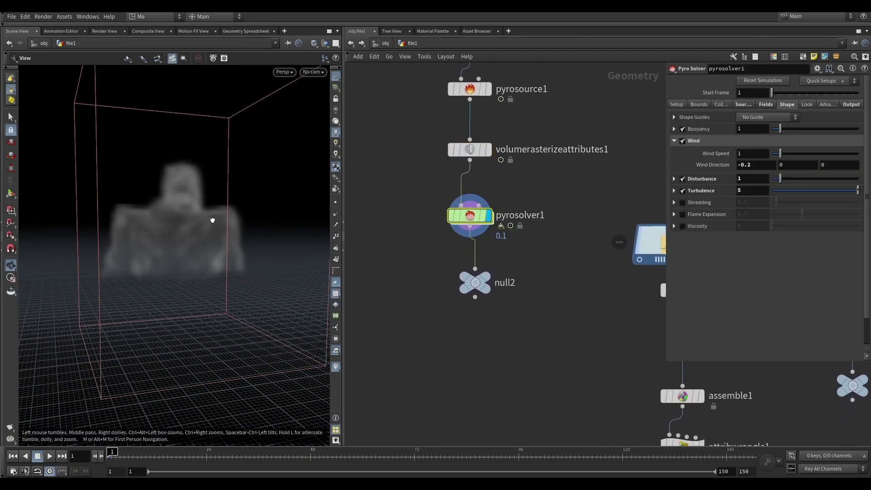
{"action": "left_click_drag", "start_coordinate": [216, 219], "coordinate": [179, 232]}
{"action": "left_click", "coordinate": [49, 456]}
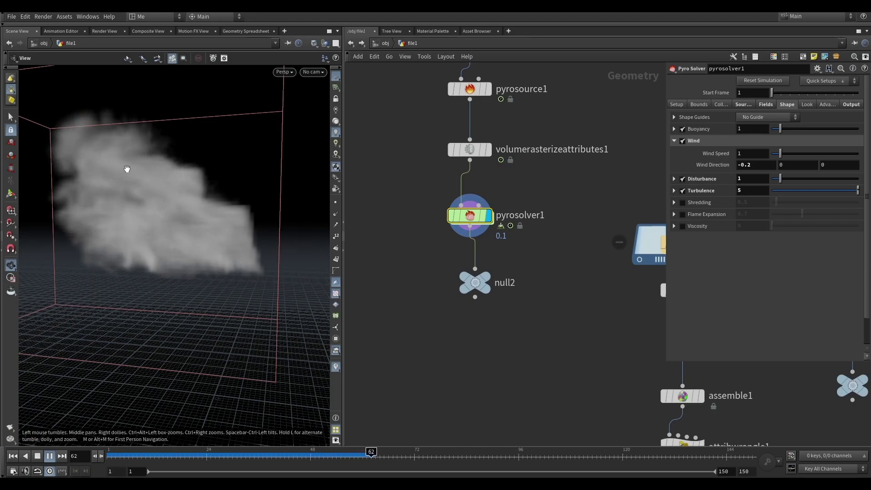
{"action": "left_click", "coordinate": [50, 457]}
{"action": "middle_click_drag", "start_coordinate": [464, 313], "coordinate": [444, 310]}
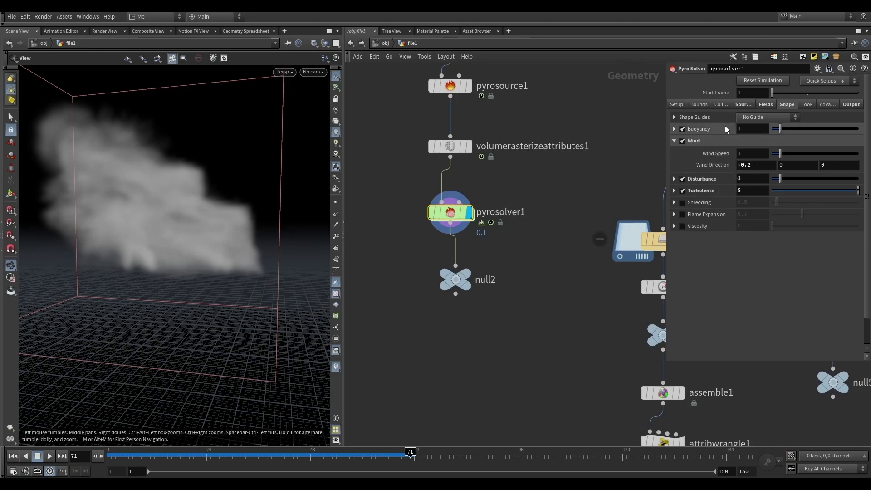
- Review pyrosolver1's field, shape, sourcing, bounds and setup parameters
{"action": "left_click", "coordinate": [766, 104]}
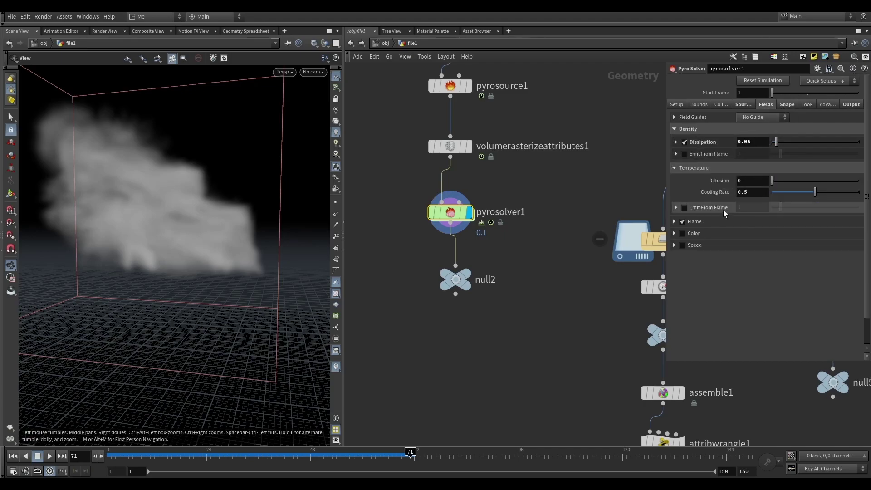
{"action": "left_click", "coordinate": [789, 104]}
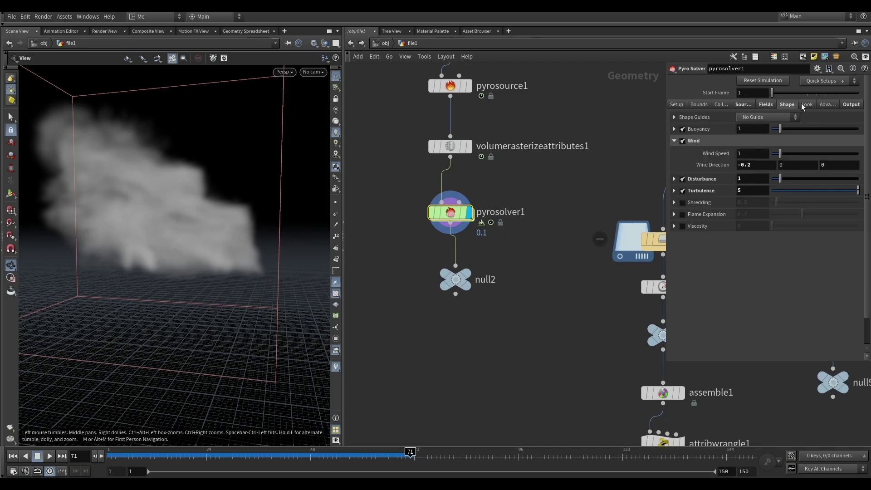
{"action": "left_click", "coordinate": [742, 105]}
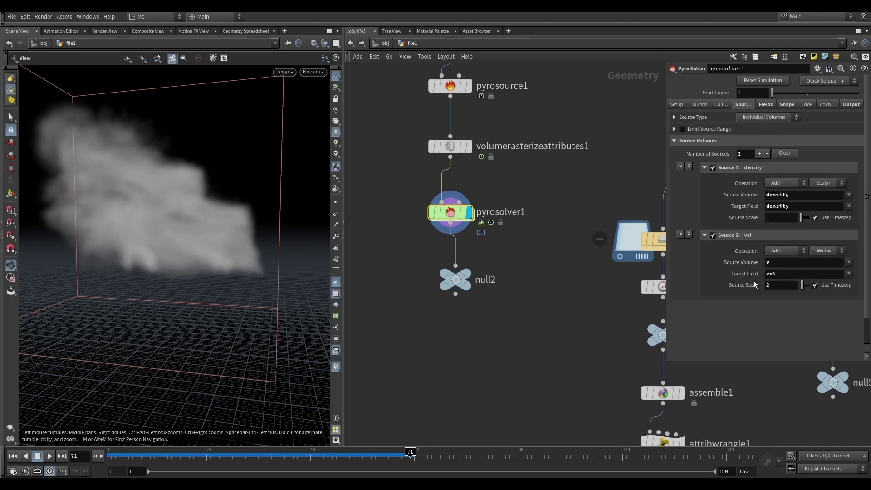
{"action": "left_click", "coordinate": [698, 105]}
{"action": "left_click", "coordinate": [676, 105]}
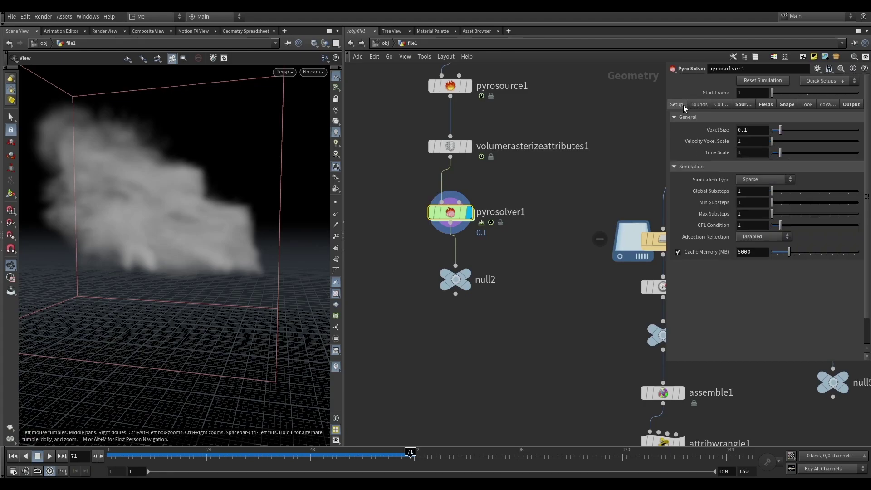
{"action": "left_click_drag", "start_coordinate": [217, 168], "coordinate": [192, 176]}
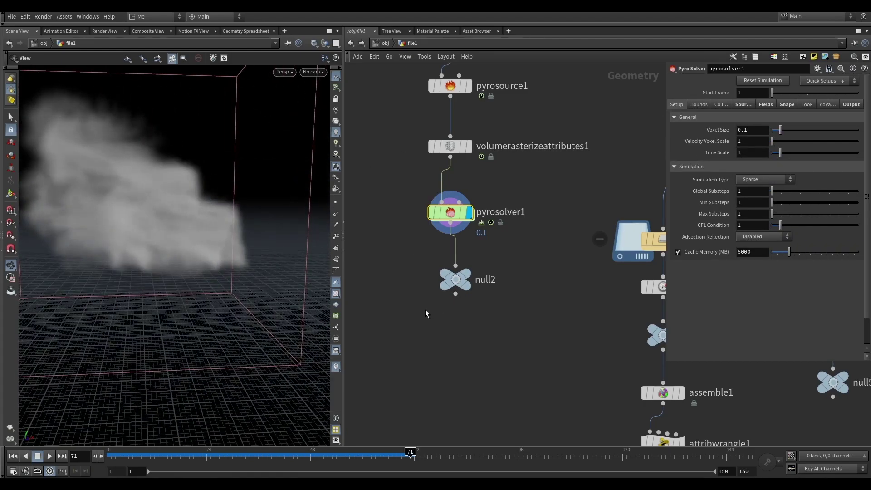
- Check null2 at the end of the pyro chain, return to frame 1 and enter dopnet1
{"action": "left_click_drag", "start_coordinate": [427, 310], "coordinate": [516, 259]}
{"action": "scroll", "coordinate": [498, 255], "scroll_direction": "down", "scroll_amount": 4}
{"action": "middle_click_drag", "start_coordinate": [511, 306], "coordinate": [451, 208]}
{"action": "middle_click_drag", "start_coordinate": [533, 320], "coordinate": [553, 276]}
{"action": "scroll", "coordinate": [485, 261], "scroll_direction": "up", "scroll_amount": 4}
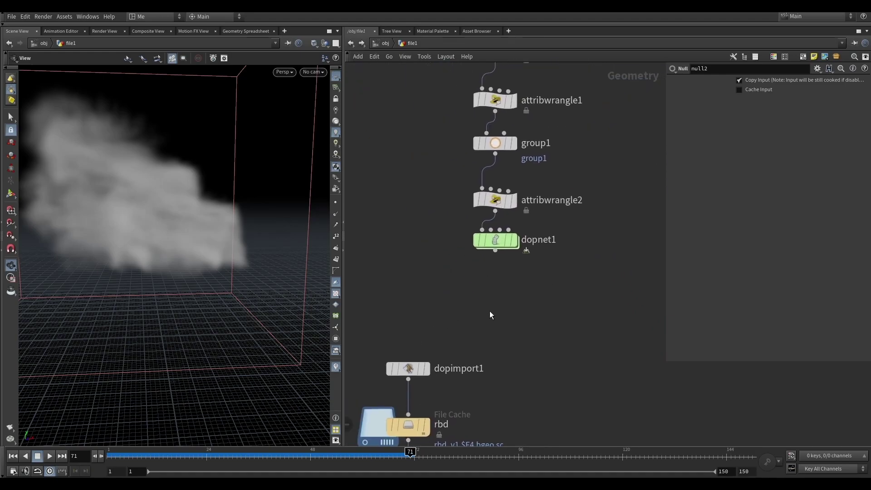
{"action": "left_click", "coordinate": [15, 456]}
{"action": "double_click", "coordinate": [497, 237]}
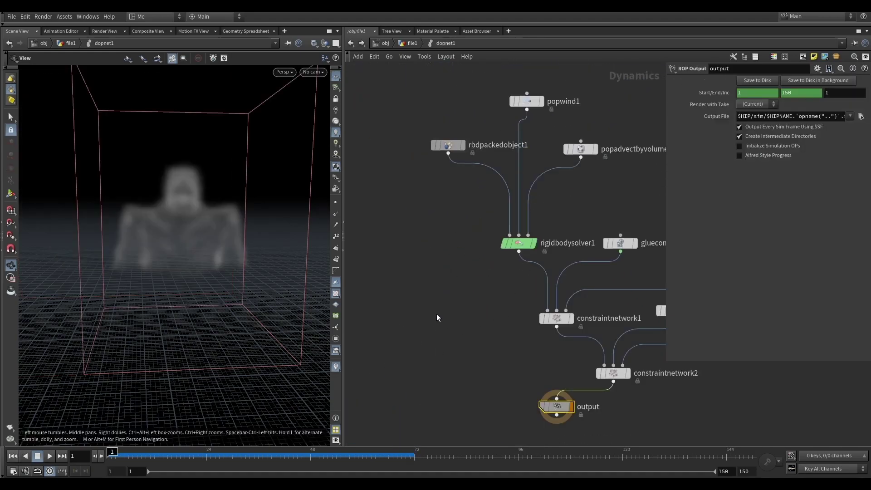
- Select rbdpackedobject1 in the dynamics network and examine its geometry source and overwritten attributes
{"action": "middle_click_drag", "start_coordinate": [490, 330], "coordinate": [414, 317]}
{"action": "middle_click_drag", "start_coordinate": [380, 205], "coordinate": [399, 269]}
{"action": "left_click_drag", "start_coordinate": [367, 247], "coordinate": [432, 133]}
{"action": "left_click_drag", "start_coordinate": [385, 195], "coordinate": [373, 177]}
{"action": "left_click_drag", "start_coordinate": [193, 238], "coordinate": [186, 218]}
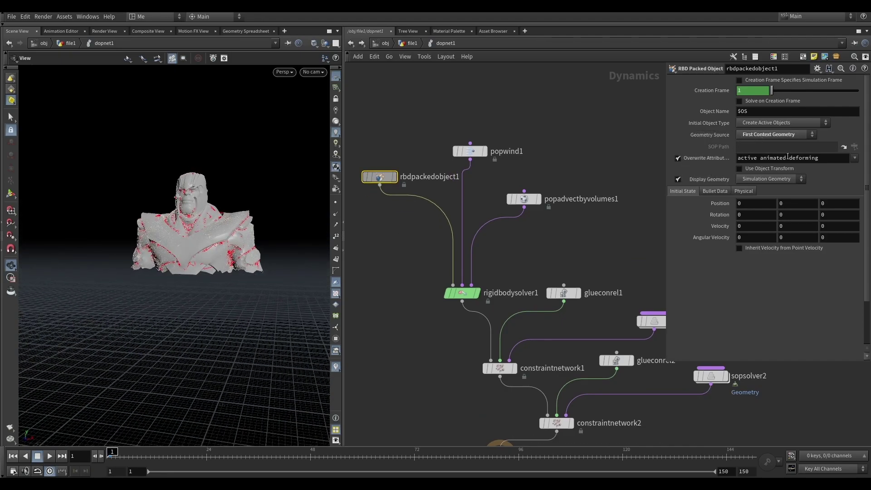
{"action": "middle_click_drag", "start_coordinate": [615, 159], "coordinate": [633, 138]}
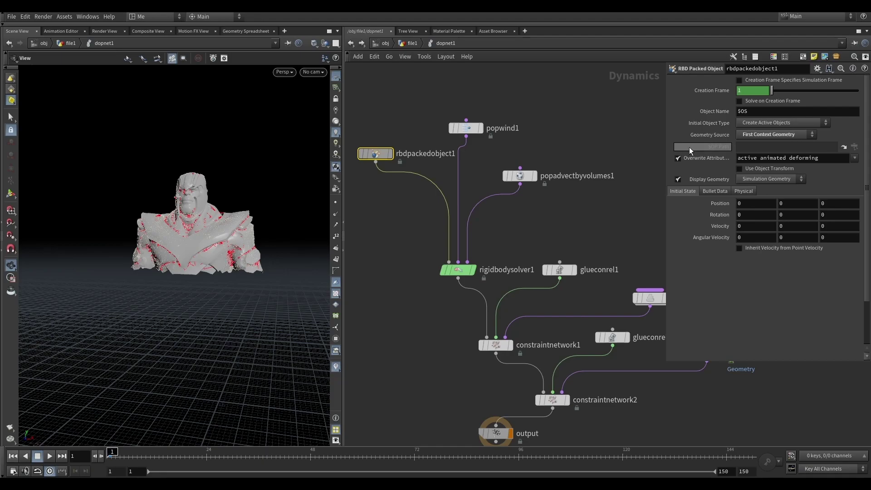
- Examine the Bullet settings of rigidbodysolver1 and the noise settings of popwind1
{"action": "middle_click_drag", "start_coordinate": [637, 134], "coordinate": [647, 103]}
{"action": "left_click", "coordinate": [467, 239]}
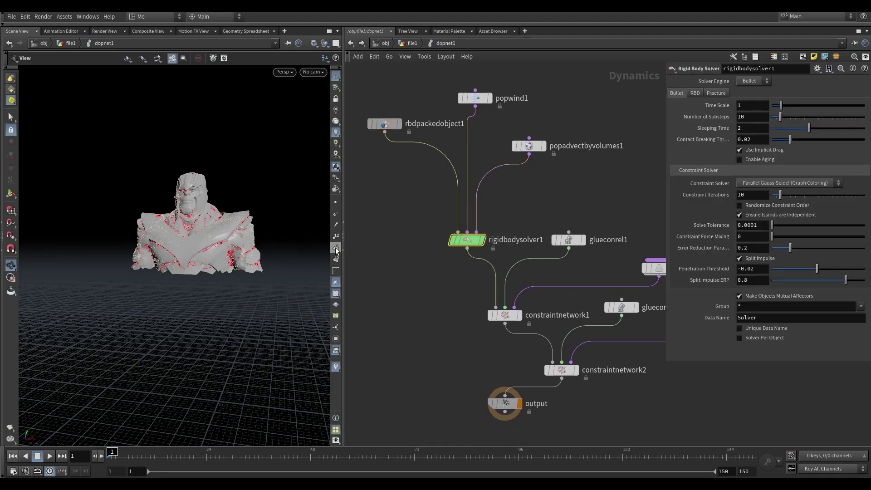
{"action": "middle_click_drag", "start_coordinate": [395, 252], "coordinate": [410, 264]}
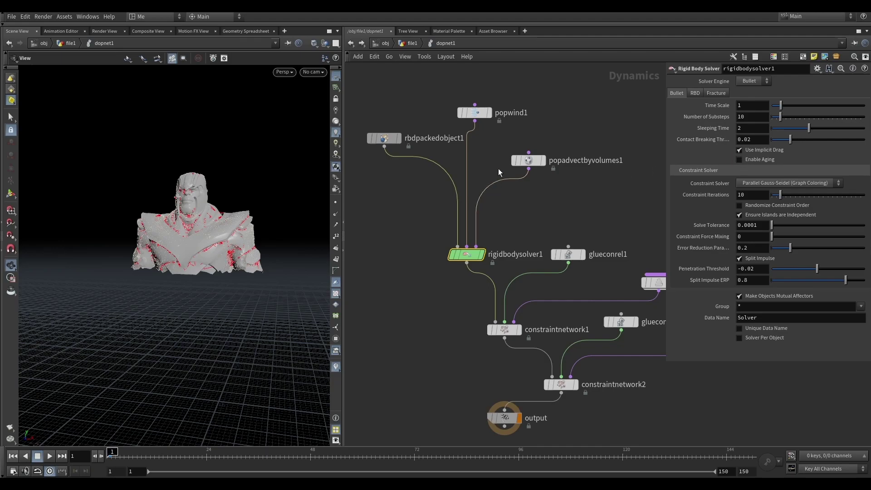
{"action": "left_click", "coordinate": [475, 113]}
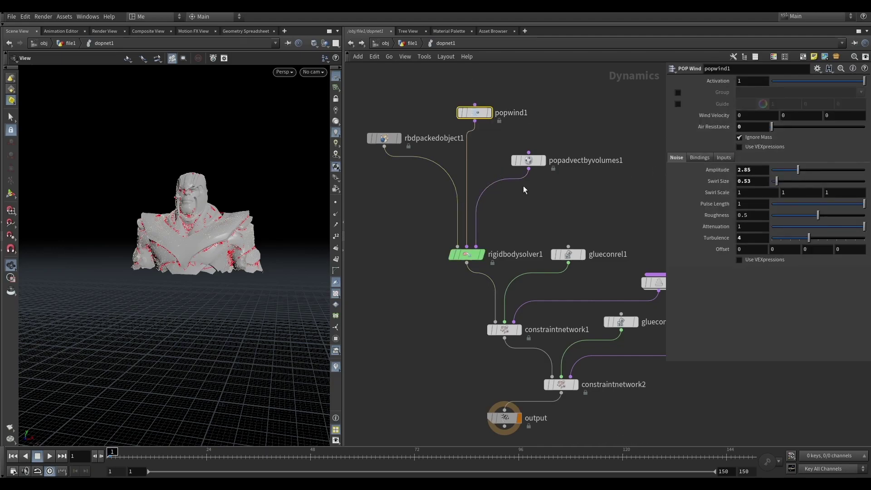
- Inspect popadvectbyvolumes1's velocity source and advection type options, keeping Update Velocity
{"action": "left_click", "coordinate": [529, 160]}
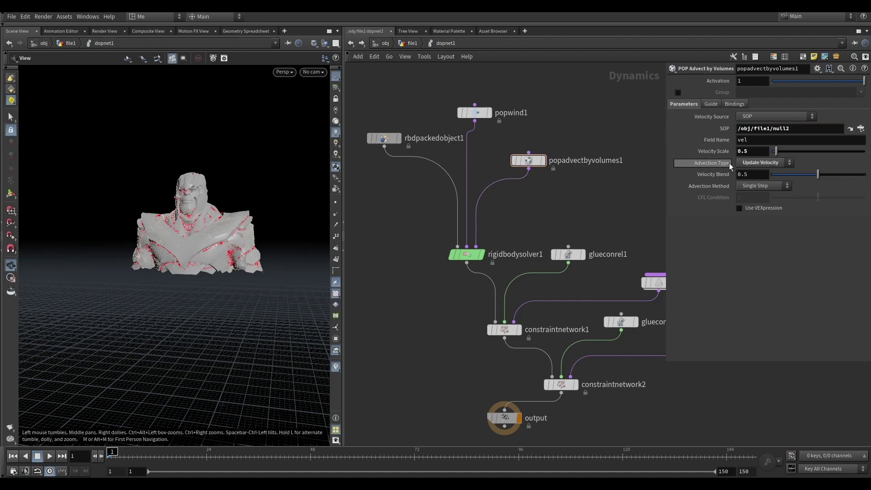
{"action": "left_click", "coordinate": [761, 162]}
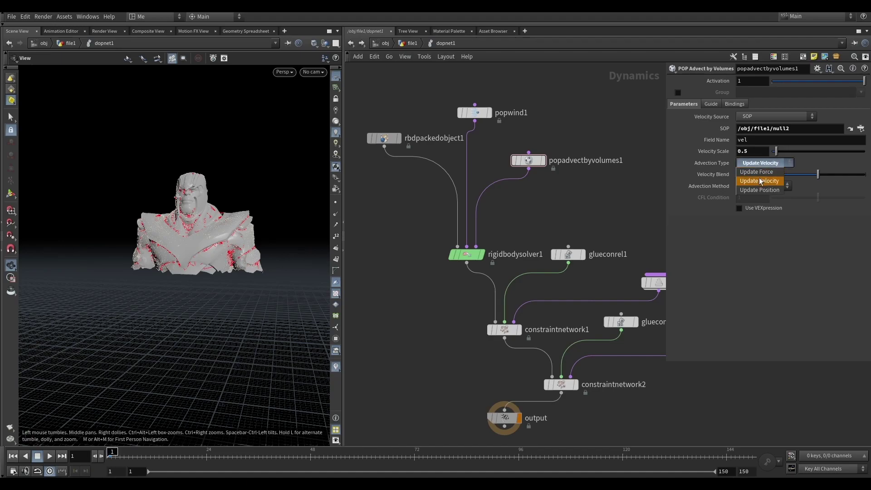
{"action": "left_click", "coordinate": [767, 163]}
{"action": "middle_click_drag", "start_coordinate": [618, 187], "coordinate": [609, 162]}
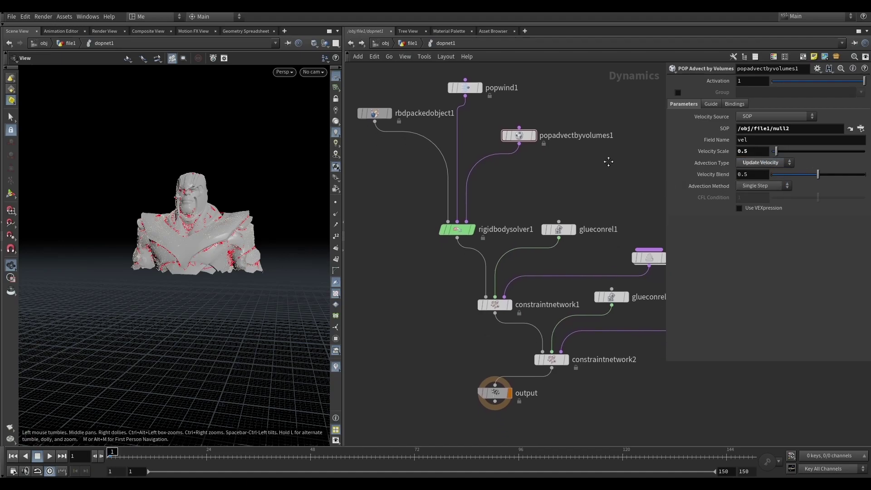
- Select the two constraint network nodes and examine the SOP paths that supply their constraint geometry
{"action": "middle_click_drag", "start_coordinate": [511, 198], "coordinate": [492, 180]}
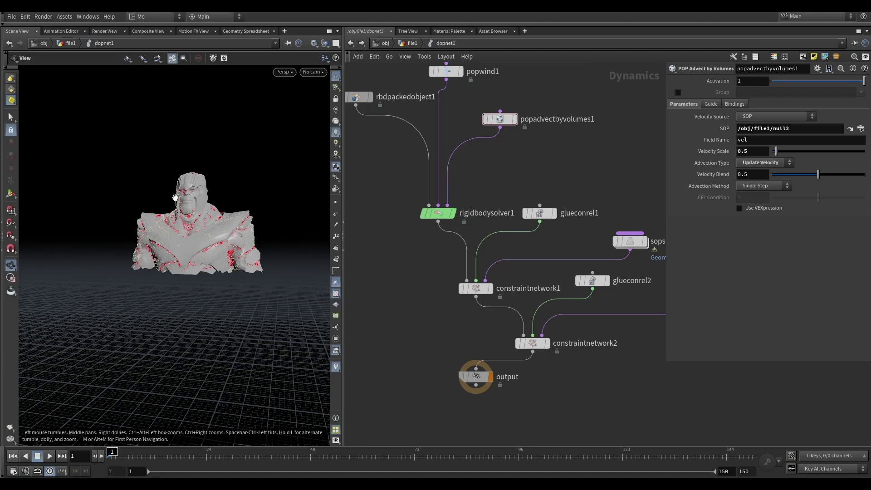
{"action": "left_click_drag", "start_coordinate": [183, 227], "coordinate": [222, 217]}
{"action": "left_click_drag", "start_coordinate": [419, 296], "coordinate": [503, 269]}
{"action": "left_click_drag", "start_coordinate": [478, 325], "coordinate": [590, 355]}
{"action": "middle_click_drag", "start_coordinate": [595, 356], "coordinate": [595, 378]}
{"action": "left_click_drag", "start_coordinate": [515, 342], "coordinate": [515, 341]}
{"action": "left_click_drag", "start_coordinate": [446, 318], "coordinate": [559, 280]}
{"action": "left_click_drag", "start_coordinate": [559, 382], "coordinate": [512, 338]}
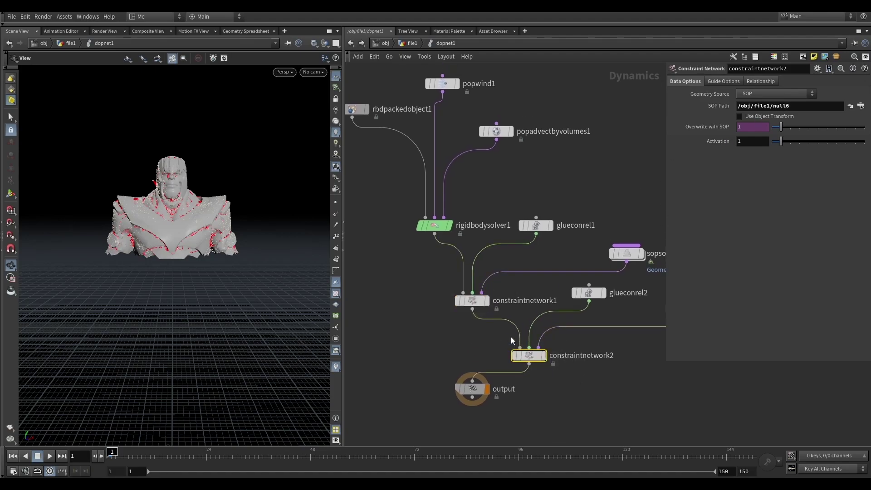
- Select glueconrel1 and glueconrel2 in turn to compare their glue strength and data name
{"action": "middle_click_drag", "start_coordinate": [571, 258], "coordinate": [495, 229]}
{"action": "left_click_drag", "start_coordinate": [495, 229], "coordinate": [455, 180]}
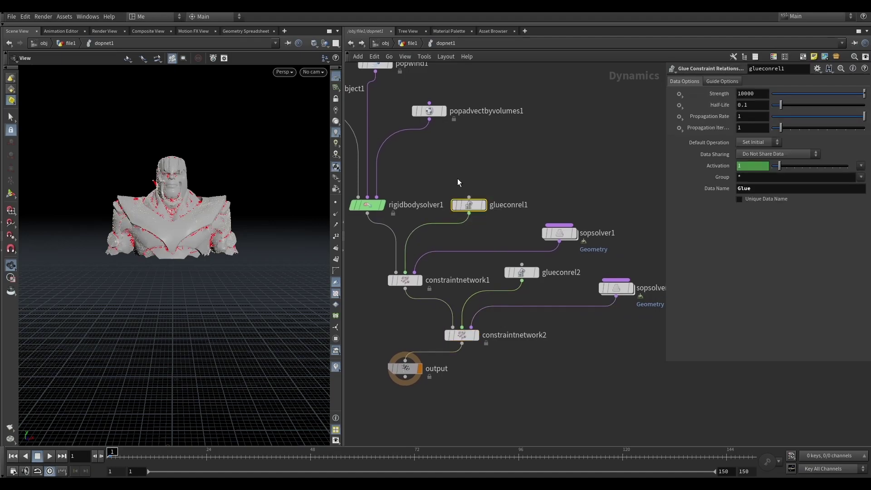
{"action": "left_click", "coordinate": [519, 271]}
{"action": "middle_click_drag", "start_coordinate": [589, 262], "coordinate": [578, 246]}
{"action": "left_click_drag", "start_coordinate": [412, 345], "coordinate": [424, 368]}
{"action": "left_click", "coordinate": [502, 313]}
{"action": "left_click", "coordinate": [484, 258]}
{"action": "left_click", "coordinate": [476, 180]}
{"action": "left_click", "coordinate": [526, 250]}
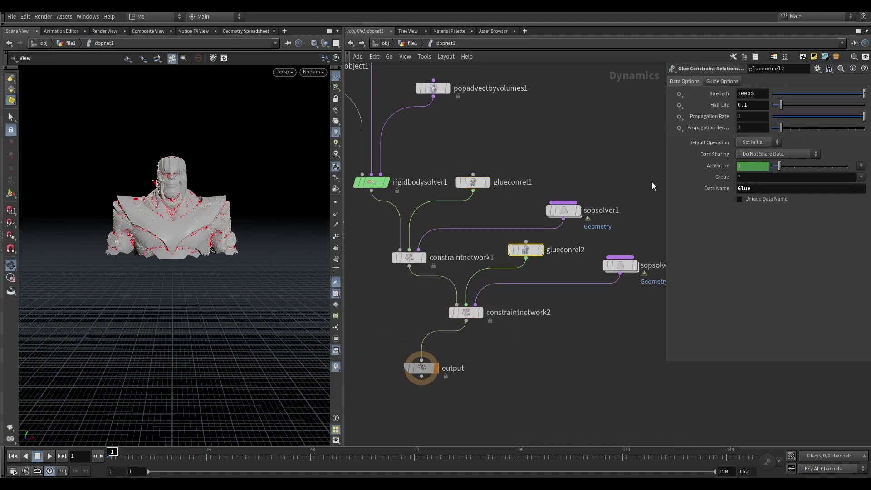
{"action": "middle_click_drag", "start_coordinate": [482, 181], "coordinate": [517, 241]}
{"action": "left_click_drag", "start_coordinate": [539, 184], "coordinate": [508, 164]}
{"action": "scroll", "coordinate": [506, 166], "scroll_direction": "down", "scroll_amount": 5}
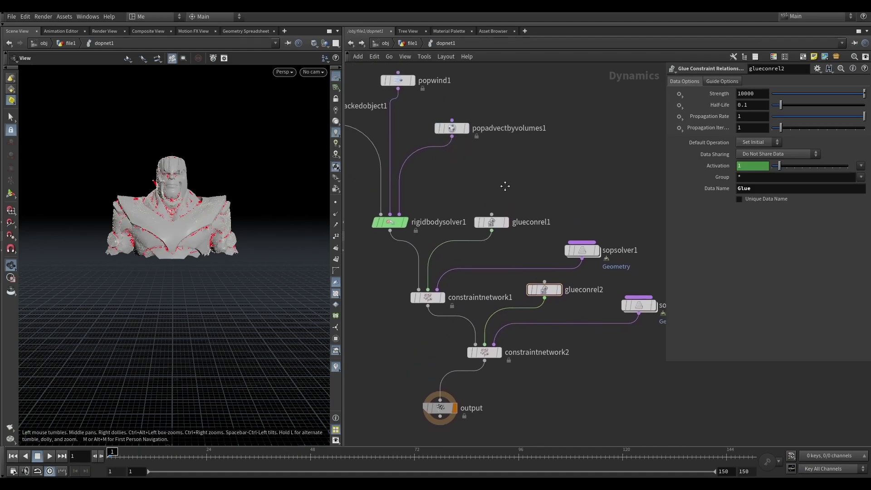
{"action": "scroll", "coordinate": [511, 169], "scroll_direction": "up", "scroll_amount": 3}
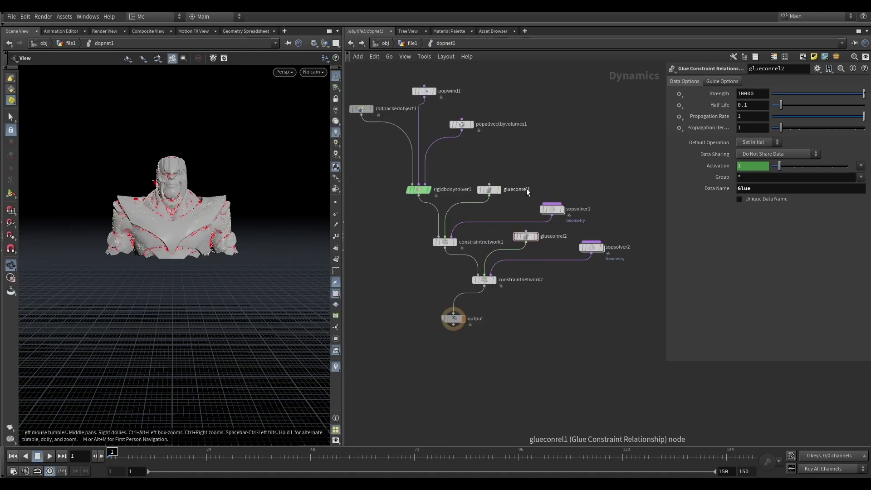
- Return to the file1 network and show the constraint lines in the viewport as a reference for the animated sphere
{"action": "left_click", "coordinate": [405, 45]}
{"action": "scroll", "coordinate": [410, 164], "scroll_direction": "down", "scroll_amount": 5}
{"action": "middle_click_drag", "start_coordinate": [539, 144], "coordinate": [505, 298]}
{"action": "middle_click_drag", "start_coordinate": [585, 160], "coordinate": [518, 313]}
{"action": "middle_click_drag", "start_coordinate": [559, 222], "coordinate": [505, 376]}
{"action": "middle_click_drag", "start_coordinate": [558, 257], "coordinate": [438, 168]}
{"action": "scroll", "coordinate": [558, 247], "scroll_direction": "up", "scroll_amount": 3}
{"action": "left_click", "coordinate": [551, 245]}
{"action": "left_click", "coordinate": [539, 245]}
{"action": "scroll", "coordinate": [481, 241], "scroll_direction": "down", "scroll_amount": 1}
{"action": "middle_click_drag", "start_coordinate": [480, 241], "coordinate": [511, 188]}
{"action": "scroll", "coordinate": [558, 224], "scroll_direction": "up", "scroll_amount": 2}
{"action": "left_click", "coordinate": [570, 225]}
{"action": "left_click", "coordinate": [551, 230]}
- Display mountain1 and transform2 to examine the sphere's noise settings and its keyframed transform
{"action": "scroll", "coordinate": [465, 249], "scroll_direction": "down", "scroll_amount": 4}
{"action": "middle_click_drag", "start_coordinate": [467, 249], "coordinate": [599, 223]}
{"action": "scroll", "coordinate": [378, 207], "scroll_direction": "up", "scroll_amount": 3}
{"action": "left_click", "coordinate": [356, 214]}
{"action": "middle_click_drag", "start_coordinate": [552, 201], "coordinate": [425, 194]}
{"action": "middle_click_drag", "start_coordinate": [539, 241], "coordinate": [442, 217]}
{"action": "middle_click_drag", "start_coordinate": [482, 268], "coordinate": [457, 269]}
{"action": "scroll", "coordinate": [456, 269], "scroll_direction": "up", "scroll_amount": 3}
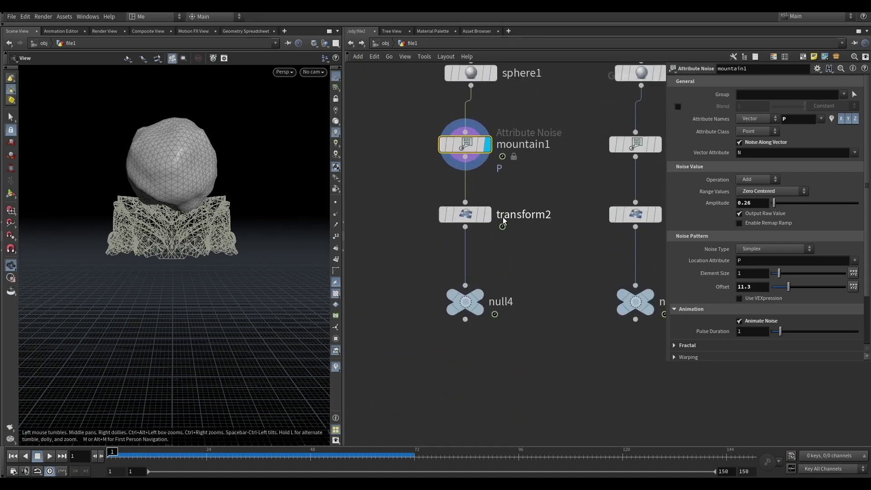
{"action": "left_click", "coordinate": [485, 215]}
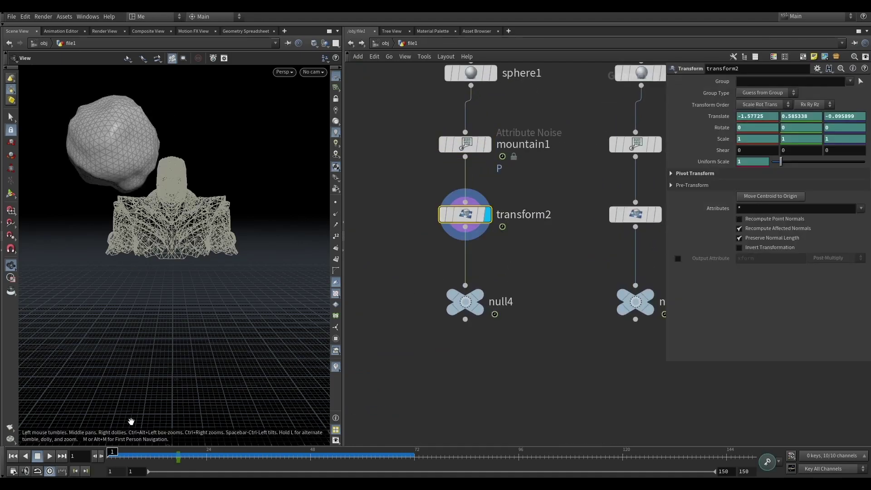
{"action": "mouse_move", "coordinate": [113, 455]}
{"action": "left_mouse_down"}
{"action": "mouse_move", "coordinate": [403, 461]}
{"action": "mouse_move", "coordinate": [107, 449]}
{"action": "left_mouse_up"}
- Go back into dopnet1 and open sopsolver1, which feeds the first constraint network
{"action": "middle_click_drag", "start_coordinate": [494, 370], "coordinate": [673, 263]}
{"action": "scroll", "coordinate": [520, 320], "scroll_direction": "down", "scroll_amount": 6}
{"action": "middle_click_drag", "start_coordinate": [390, 386], "coordinate": [487, 258]}
{"action": "scroll", "coordinate": [424, 304], "scroll_direction": "up", "scroll_amount": 2}
{"action": "middle_click_drag", "start_coordinate": [400, 310], "coordinate": [539, 245]}
{"action": "scroll", "coordinate": [469, 301], "scroll_direction": "up", "scroll_amount": 3}
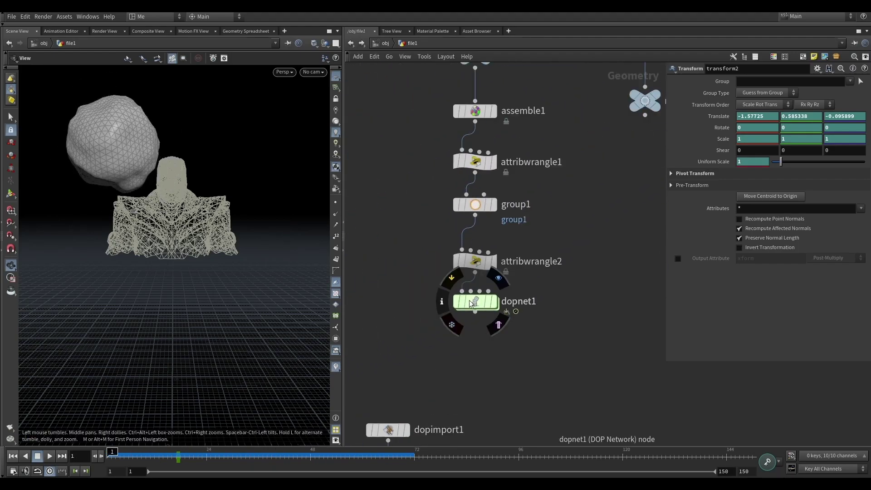
{"action": "double_click", "coordinate": [469, 301]}
{"action": "scroll", "coordinate": [476, 300], "scroll_direction": "down", "scroll_amount": 3}
{"action": "scroll", "coordinate": [476, 258], "scroll_direction": "up", "scroll_amount": 5}
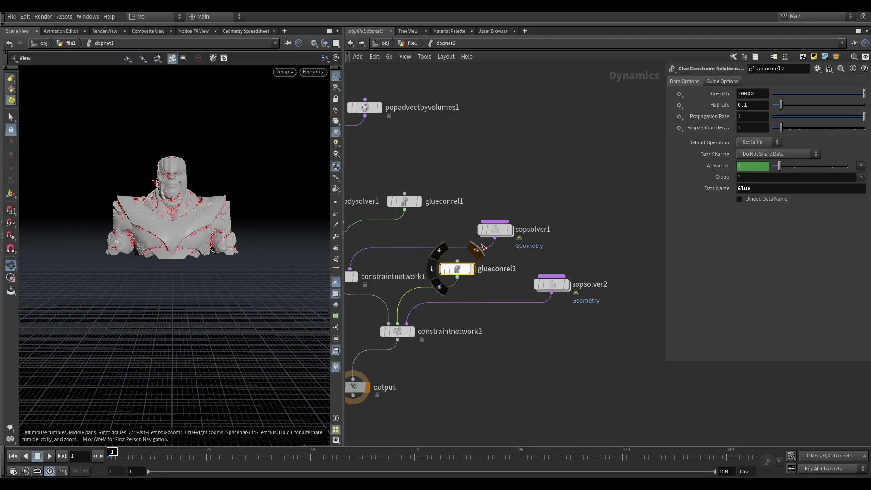
{"action": "double_click", "coordinate": [495, 229]}
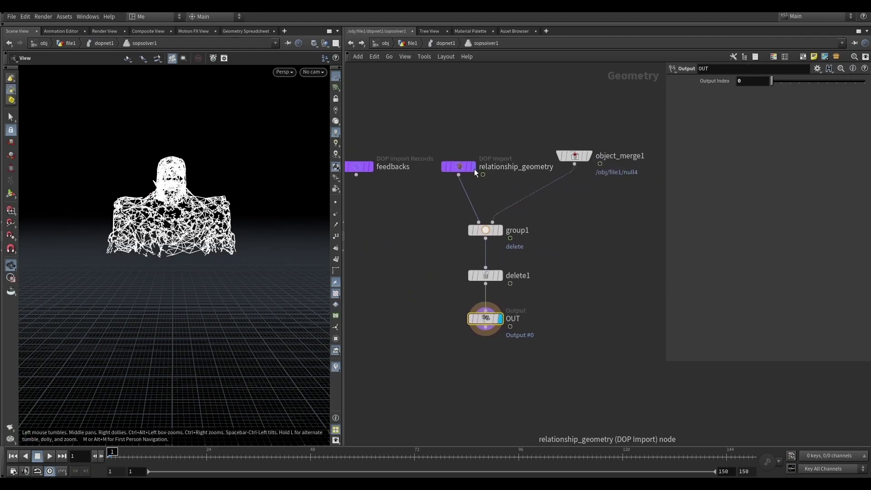
- Inspect relationship_geometry and object_merge1, then display group1 and play the timeline to watch its delete group on the constraints
{"action": "left_click", "coordinate": [480, 170]}
{"action": "left_click", "coordinate": [578, 156]}
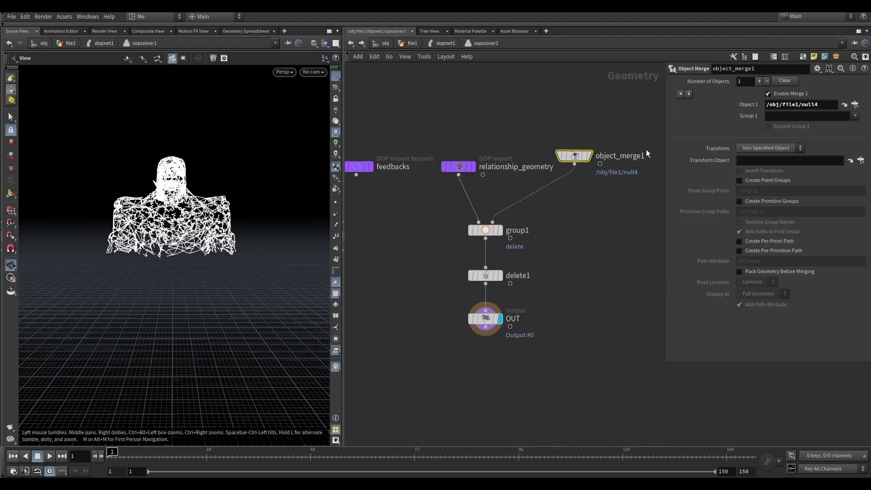
{"action": "middle_click_drag", "start_coordinate": [521, 234], "coordinate": [519, 202]}
{"action": "left_click", "coordinate": [497, 199]}
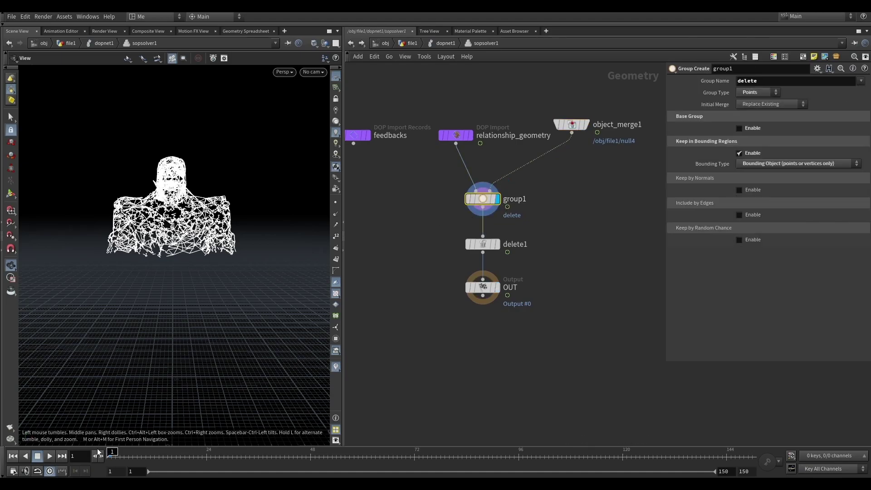
{"action": "left_click", "coordinate": [47, 457]}
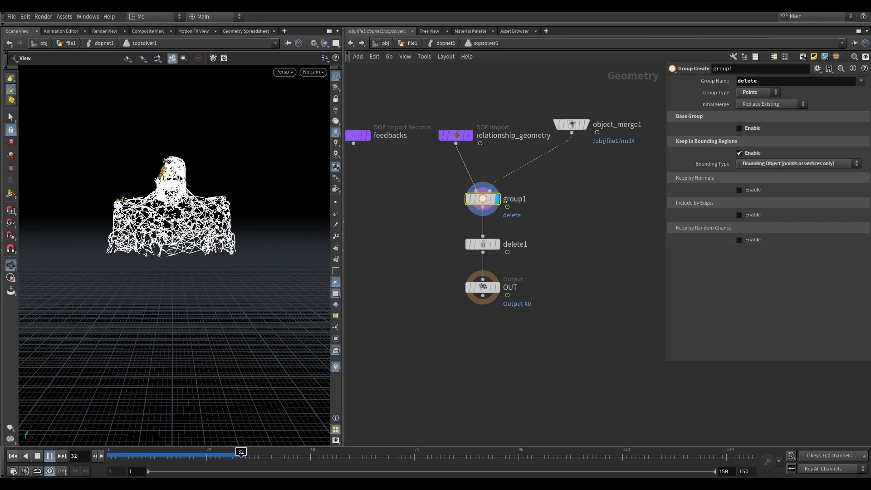
- Stop the playback and scrub the timeline back to frame 31 to review group1's delete selection on the constraints
{"action": "mouse_move", "coordinate": [492, 230]}
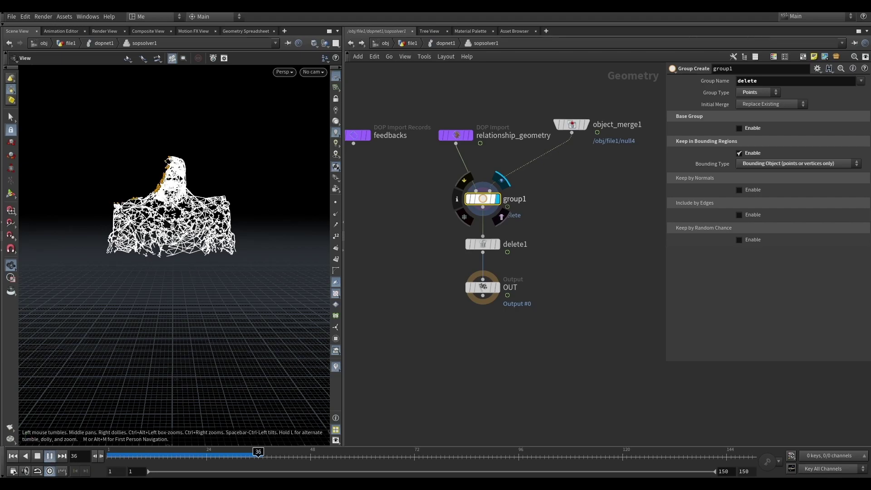
{"action": "left_click", "coordinate": [53, 458]}
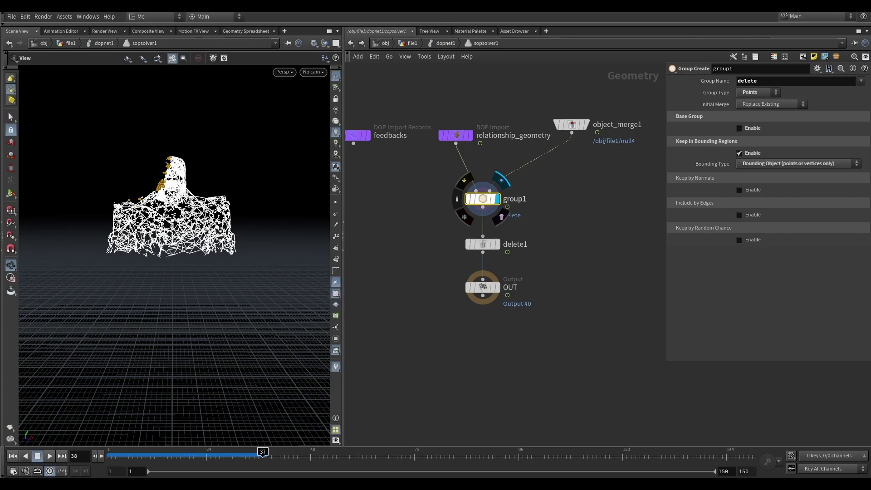
{"action": "left_click_drag", "start_coordinate": [186, 453], "coordinate": [237, 454]}
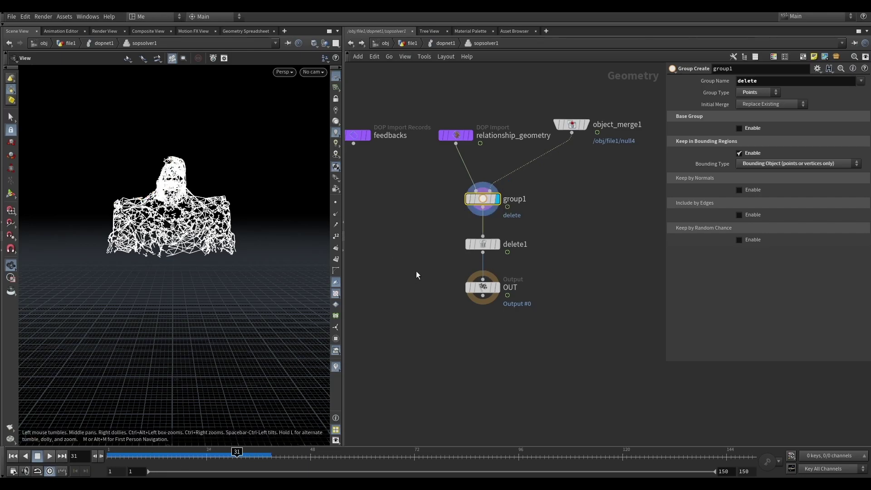
- Return to the file1 network and compare the keyframed transform3 and transform2 nodes of the two noise spheres
{"action": "left_click", "coordinate": [444, 43]}
{"action": "left_click", "coordinate": [413, 43]}
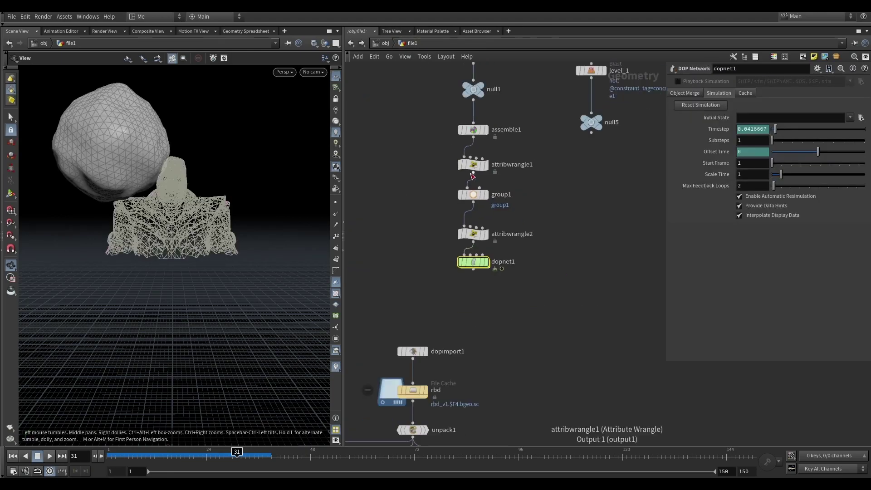
{"action": "left_click", "coordinate": [523, 187]}
{"action": "middle_click_drag", "start_coordinate": [497, 210], "coordinate": [515, 220]}
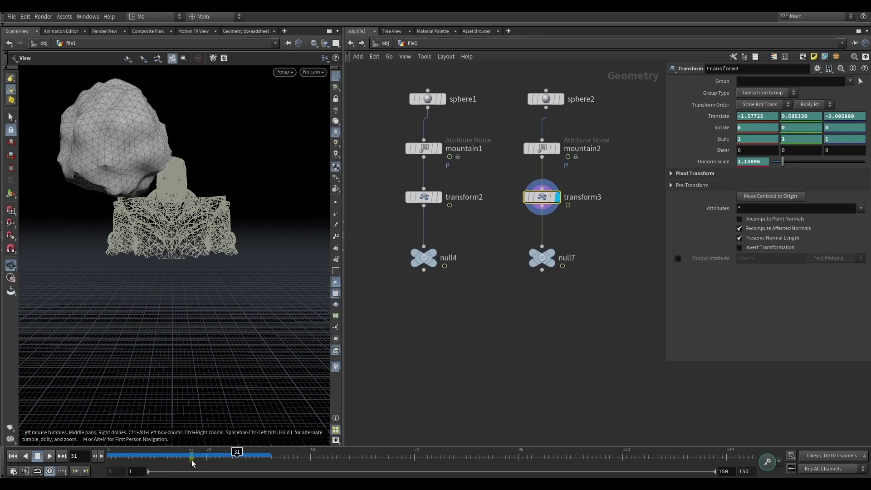
{"action": "left_click", "coordinate": [416, 199]}
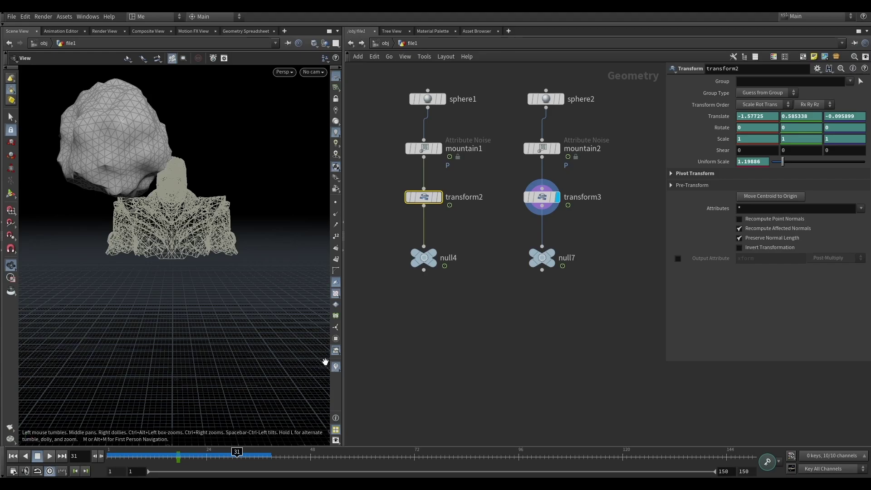
- Go back into dopnet1 and inspect the settings of constraintnetwork2
{"action": "scroll", "coordinate": [520, 383], "scroll_direction": "down", "scroll_amount": 5}
{"action": "middle_click_drag", "start_coordinate": [555, 341], "coordinate": [646, 230]}
{"action": "middle_click_drag", "start_coordinate": [468, 387], "coordinate": [666, 184]}
{"action": "scroll", "coordinate": [481, 220], "scroll_direction": "up", "scroll_amount": 5}
{"action": "double_click", "coordinate": [449, 198]}
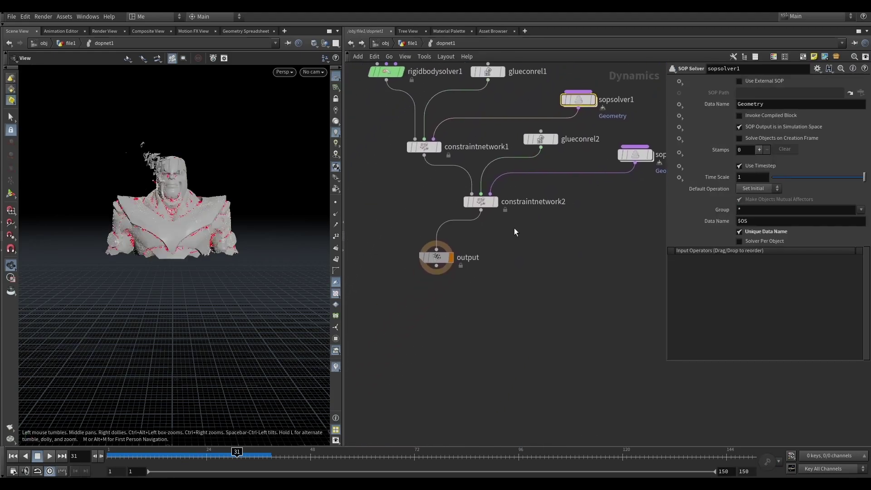
{"action": "left_click", "coordinate": [436, 185]}
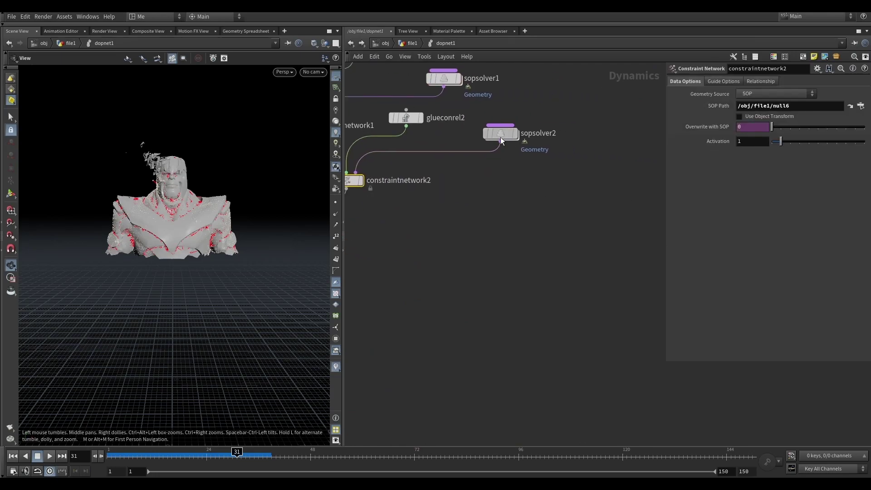
- Open sopsolver2, which feeds the second constraint network, and inspect the object_merge1 that brings in the second sphere
{"action": "double_click", "coordinate": [501, 137]}
{"action": "left_click", "coordinate": [523, 167]}
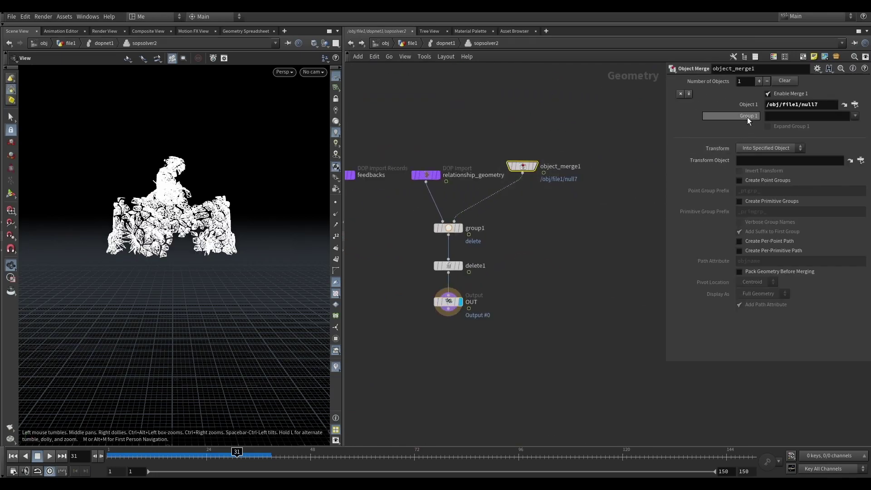
{"action": "middle_click_drag", "start_coordinate": [506, 222], "coordinate": [554, 190]}
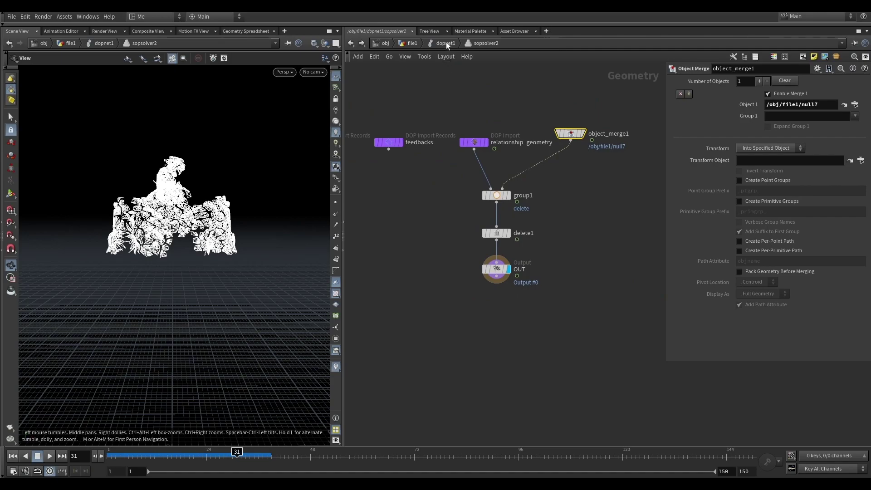
- Return to the file1 network, display the rbd file cache and play the cached simulation
{"action": "left_click", "coordinate": [446, 44]}
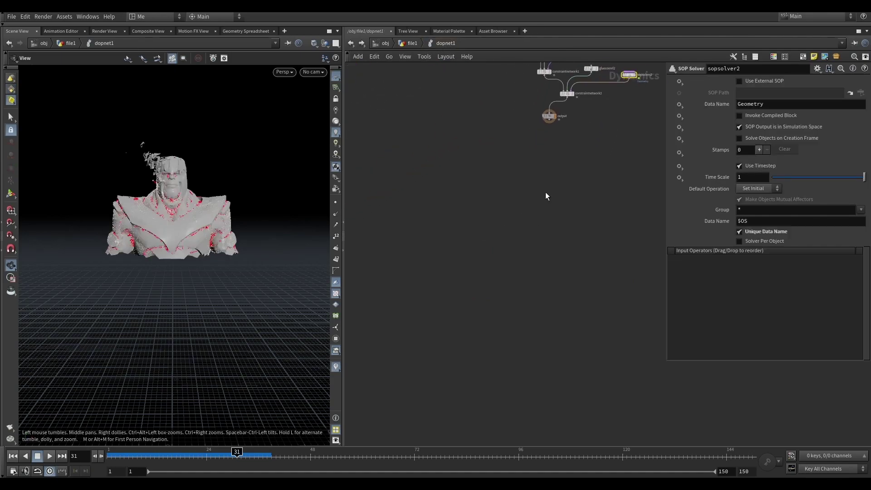
{"action": "left_click", "coordinate": [411, 43]}
{"action": "scroll", "coordinate": [447, 230], "scroll_direction": "down", "scroll_amount": 6}
{"action": "middle_click_drag", "start_coordinate": [445, 242], "coordinate": [492, 184]}
{"action": "scroll", "coordinate": [462, 211], "scroll_direction": "up", "scroll_amount": 5}
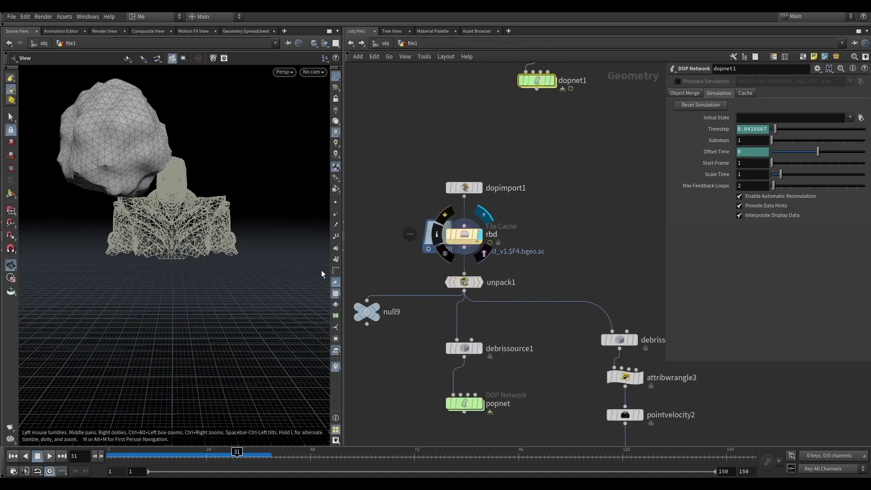
{"action": "left_click", "coordinate": [50, 457]}
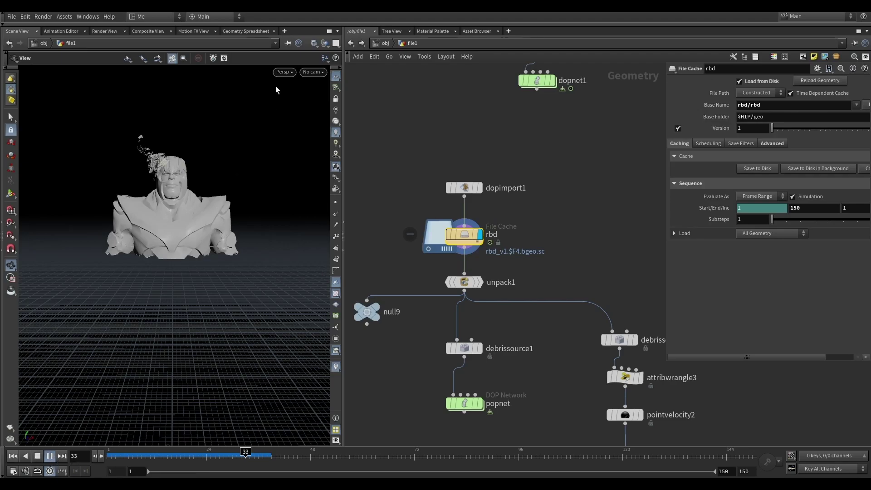
- Stop the playback and examine the bust's flying fragments up close and from a distance, scrubbing back to around frame 36
{"action": "scroll", "coordinate": [128, 137], "scroll_direction": "up", "scroll_amount": 8}
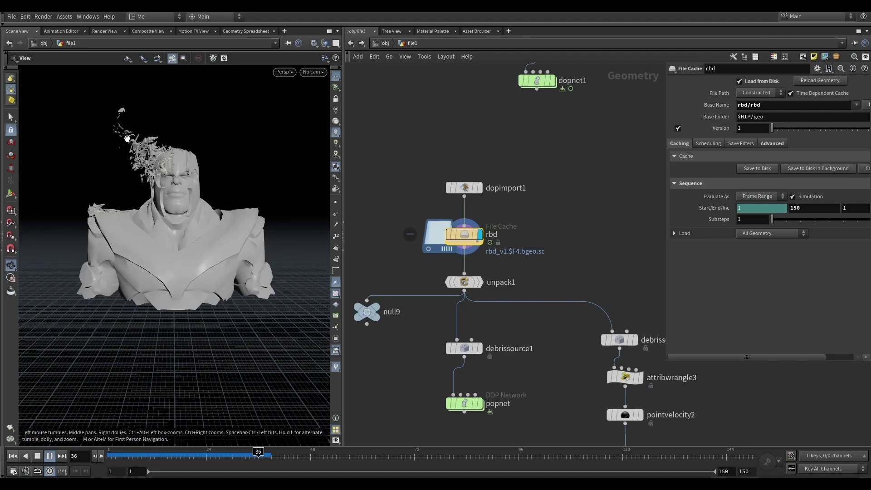
{"action": "scroll", "coordinate": [118, 130], "scroll_direction": "up", "scroll_amount": 2}
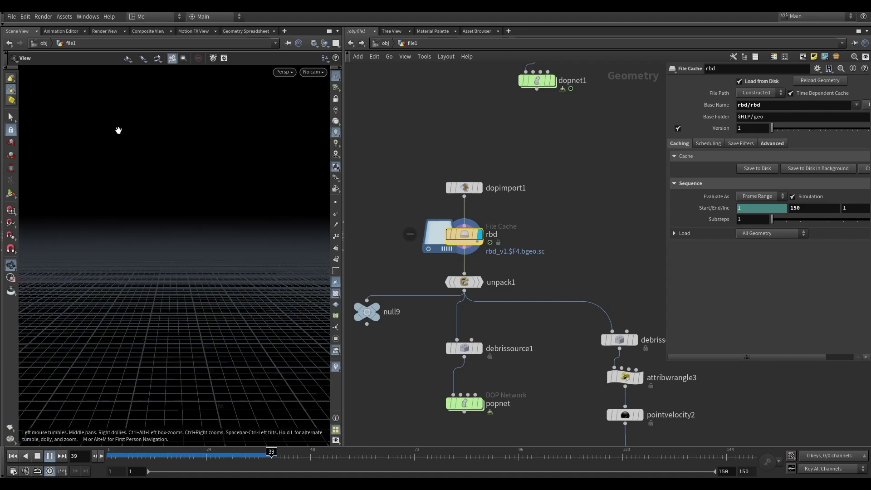
{"action": "left_click", "coordinate": [50, 461]}
{"action": "key", "text": "g"}
{"action": "left_click_drag", "start_coordinate": [139, 220], "coordinate": [185, 196]}
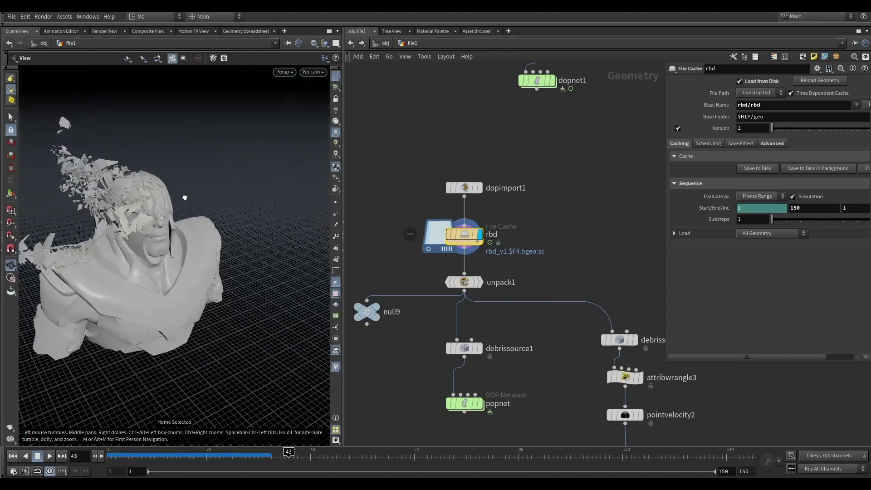
{"action": "scroll", "coordinate": [83, 146], "scroll_direction": "up", "scroll_amount": 5}
{"action": "left_click_drag", "start_coordinate": [93, 166], "coordinate": [167, 174]}
{"action": "left_click_drag", "start_coordinate": [217, 459], "coordinate": [257, 452]}
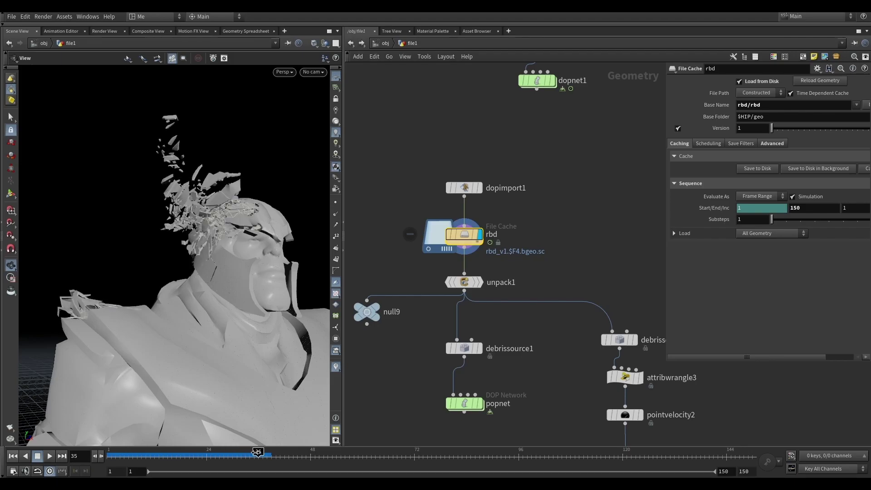
{"action": "scroll", "coordinate": [183, 234], "scroll_direction": "down", "scroll_amount": 1}
{"action": "scroll", "coordinate": [183, 233], "scroll_direction": "down", "scroll_amount": 5}
{"action": "left_click_drag", "start_coordinate": [212, 255], "coordinate": [179, 269]}
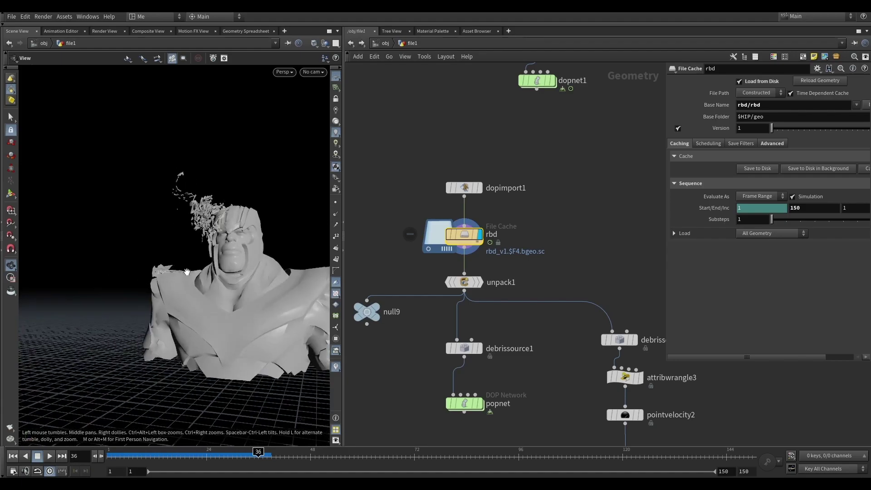
{"action": "middle_click_drag", "start_coordinate": [220, 279], "coordinate": [190, 231]}
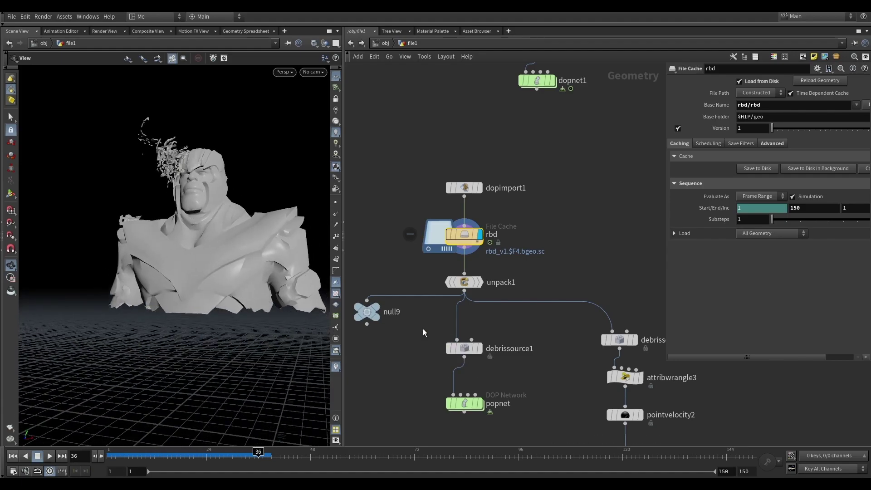
- Follow the chain below the rbd cache and display debrissource2 to examine its scattered debris points
{"action": "middle_click_drag", "start_coordinate": [479, 281], "coordinate": [470, 218]}
{"action": "left_click", "coordinate": [470, 220]}
{"action": "middle_click_drag", "start_coordinate": [501, 307], "coordinate": [514, 204]}
{"action": "mouse_move", "coordinate": [520, 197]}
{"action": "left_mouse_down"}
{"action": "mouse_move", "coordinate": [413, 163]}
{"action": "mouse_move", "coordinate": [524, 202]}
{"action": "left_mouse_up"}
{"action": "middle_click_drag", "start_coordinate": [524, 202], "coordinate": [468, 200]}
{"action": "left_click_drag", "start_coordinate": [515, 196], "coordinate": [628, 144]}
{"action": "middle_click_drag", "start_coordinate": [495, 201], "coordinate": [539, 173]}
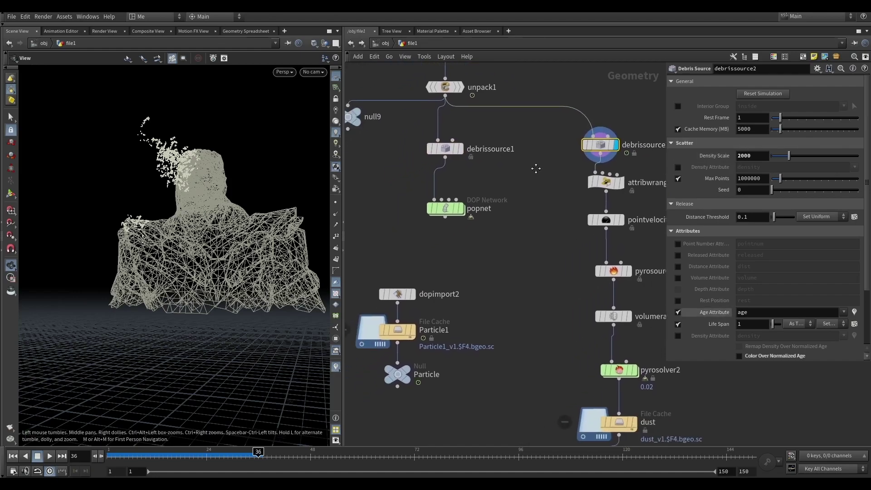
- Open the popnet DOP network and inspect its popadvectbyvolumes1 and popforce1 nodes
{"action": "left_click", "coordinate": [455, 214]}
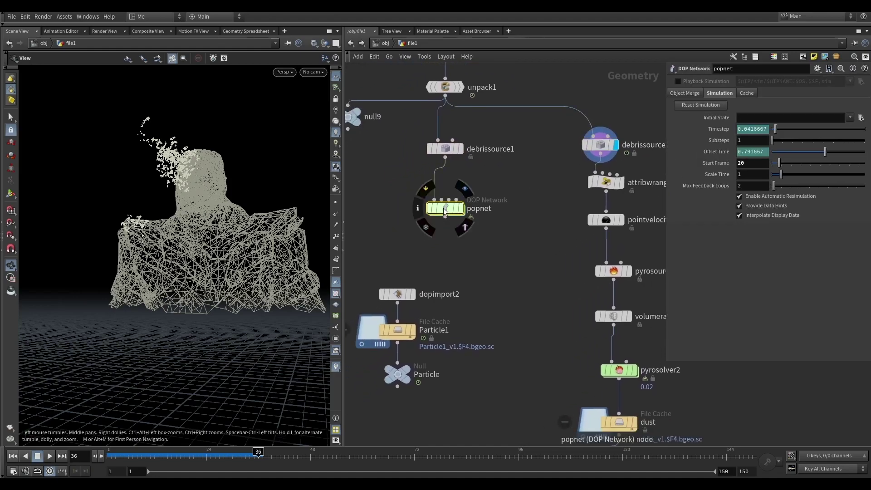
{"action": "double_click", "coordinate": [444, 210]}
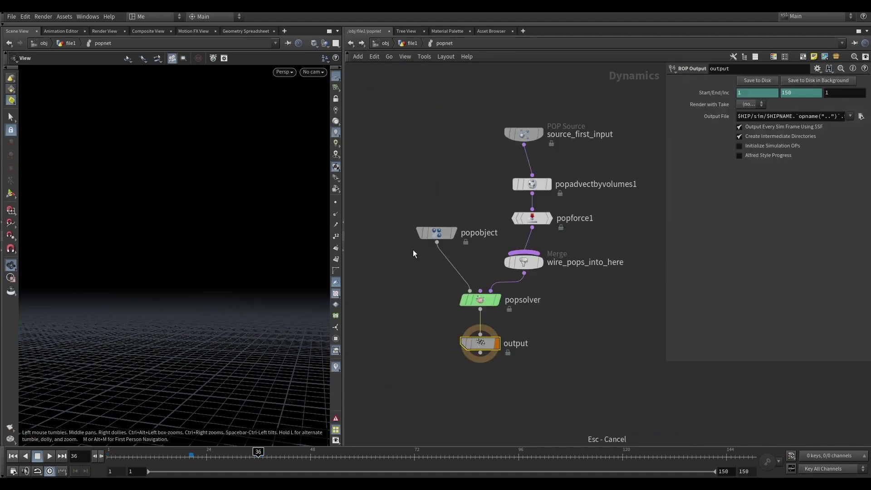
{"action": "mouse_move", "coordinate": [511, 171]}
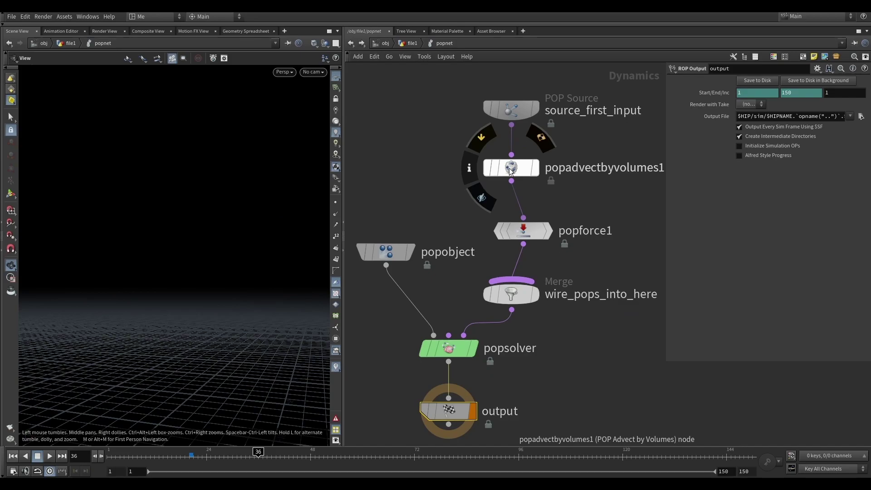
{"action": "left_click", "coordinate": [511, 168]}
{"action": "middle_click_drag", "start_coordinate": [597, 191], "coordinate": [583, 170]}
{"action": "left_click_drag", "start_coordinate": [582, 181], "coordinate": [494, 224]}
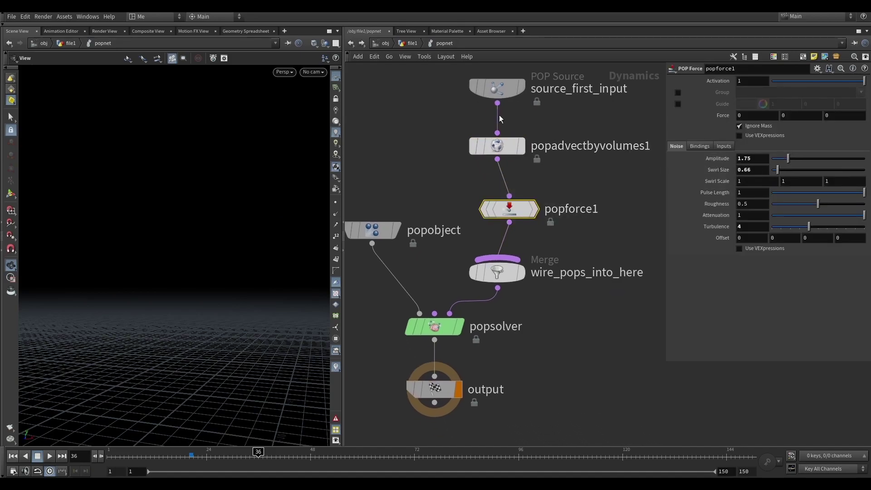
- Return to the file1 network and display the Particle1 file cache, viewing its particles against the constraint lines
{"action": "left_click", "coordinate": [408, 45]}
{"action": "scroll", "coordinate": [484, 241], "scroll_direction": "down", "scroll_amount": 3}
{"action": "middle_click_drag", "start_coordinate": [484, 239], "coordinate": [516, 208]}
{"action": "scroll", "coordinate": [471, 240], "scroll_direction": "up", "scroll_amount": 3}
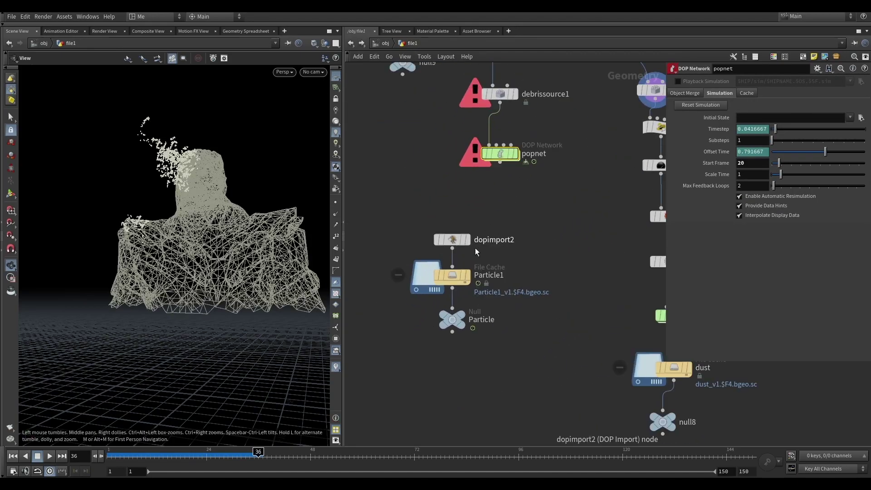
{"action": "left_click", "coordinate": [466, 275]}
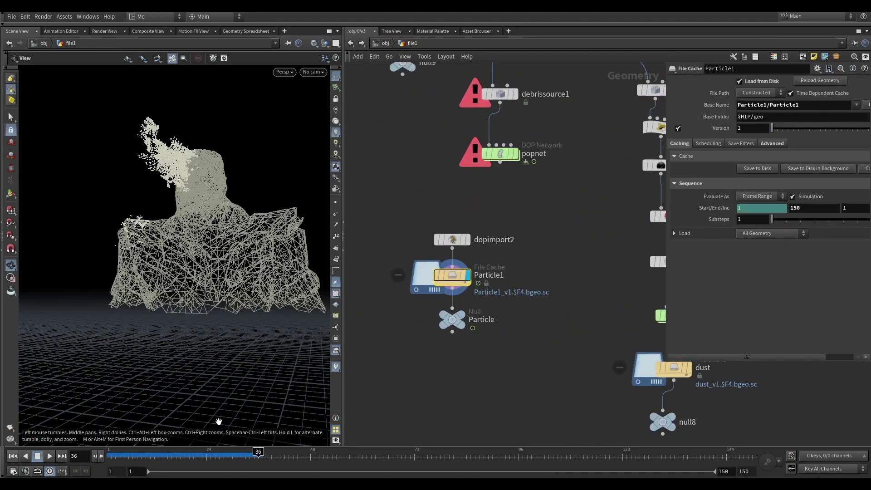
{"action": "left_click_drag", "start_coordinate": [171, 267], "coordinate": [168, 257]}
{"action": "scroll", "coordinate": [167, 265], "scroll_direction": "down", "scroll_amount": 3}
{"action": "middle_click_drag", "start_coordinate": [166, 273], "coordinate": [182, 306]}
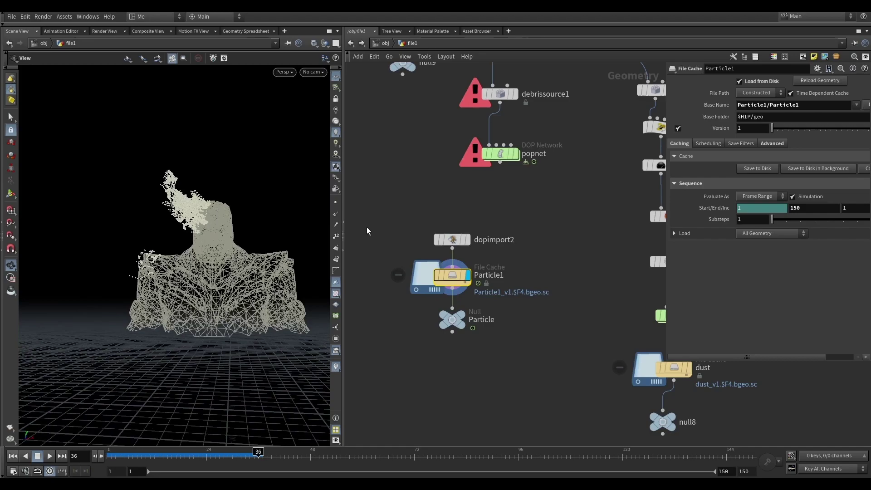
- Show the Particle1 cache on its own, play it from the first frame and stop at frame 85
{"action": "left_click", "coordinate": [468, 275]}
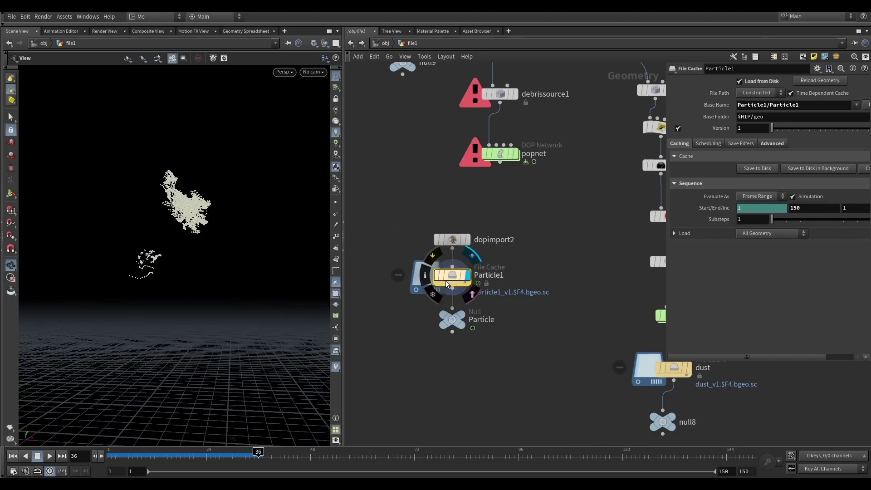
{"action": "left_click", "coordinate": [13, 456]}
{"action": "left_click", "coordinate": [49, 456]}
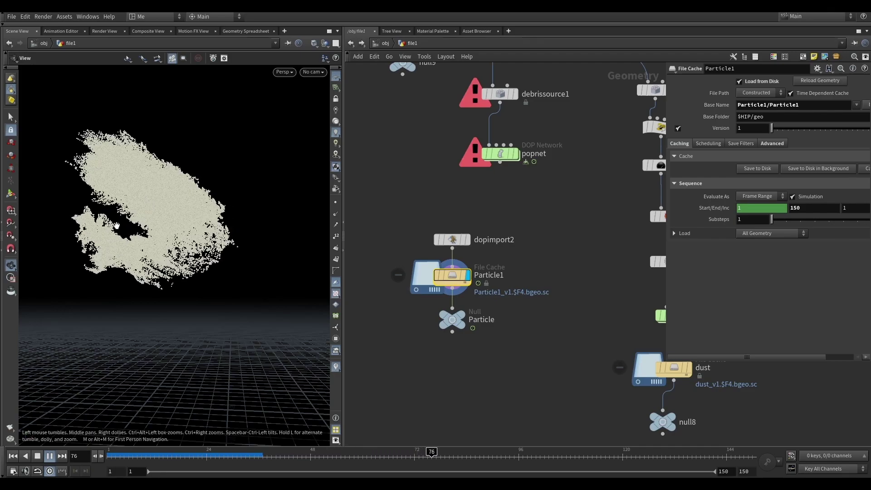
{"action": "left_click", "coordinate": [50, 457]}
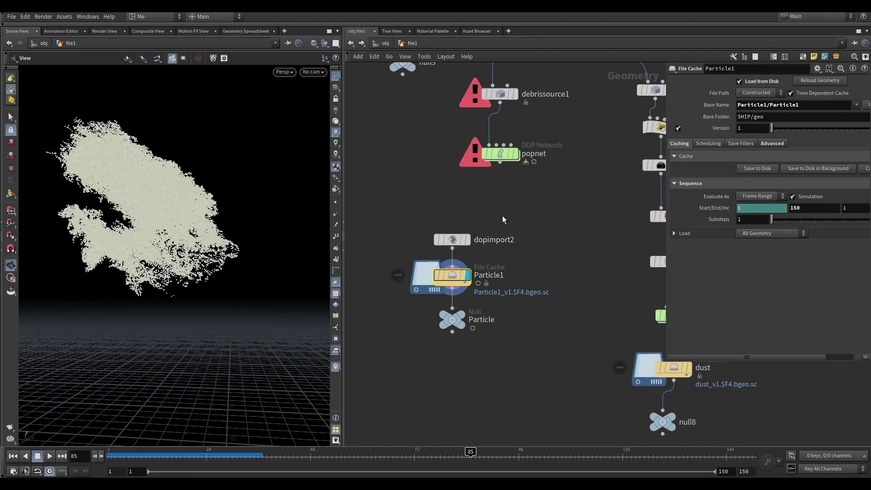
- Rewind to frame 1 and reopen popnet to inspect the birth settings of source_first_input
{"action": "mouse_move", "coordinate": [503, 156]}
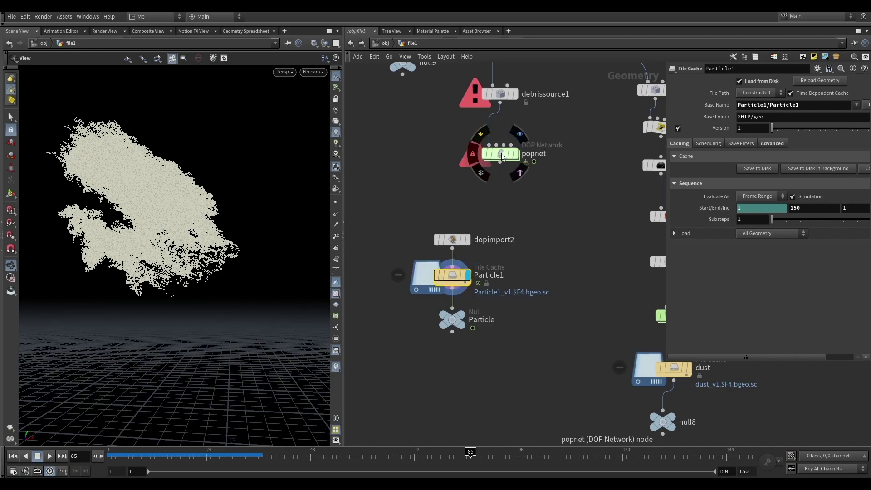
{"action": "left_click", "coordinate": [12, 456]}
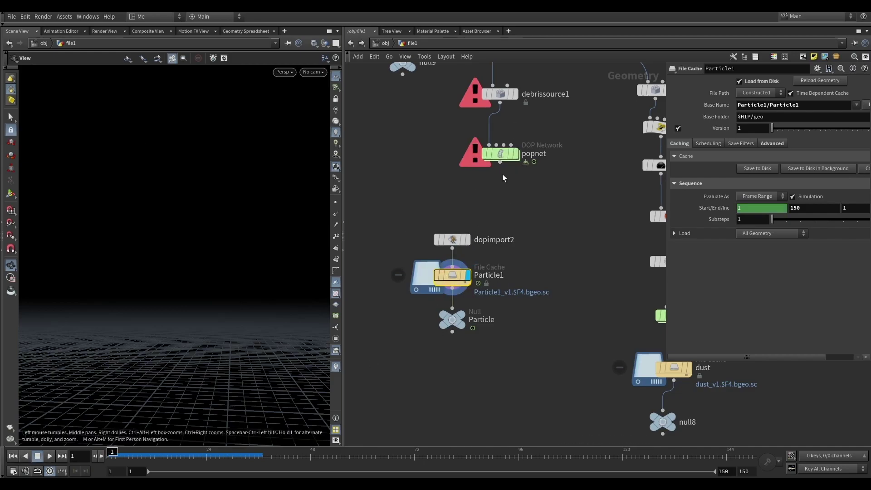
{"action": "left_click", "coordinate": [502, 159]}
{"action": "double_click", "coordinate": [501, 158]}
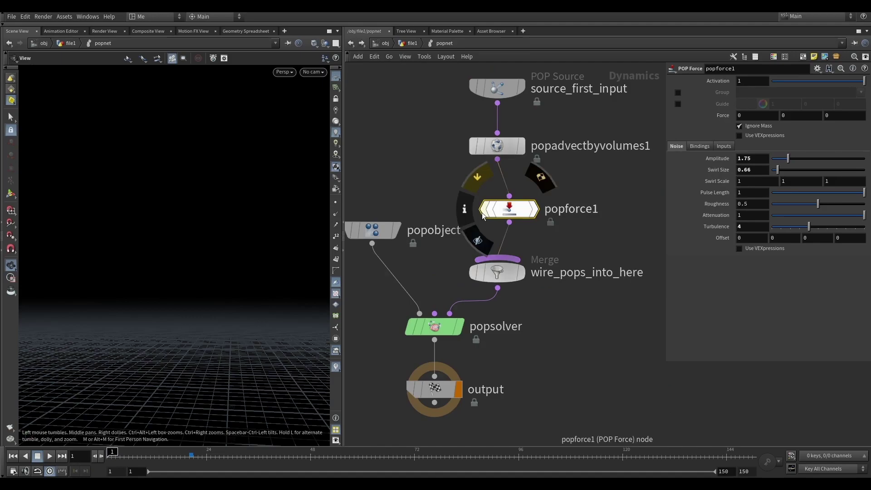
{"action": "left_click", "coordinate": [497, 89]}
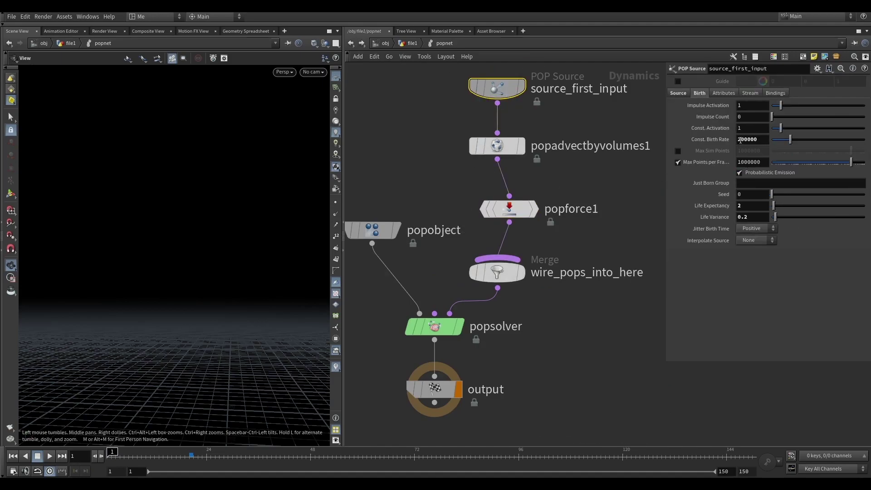
{"action": "key", "text": "Return"}
{"action": "left_click", "coordinate": [619, 156]}
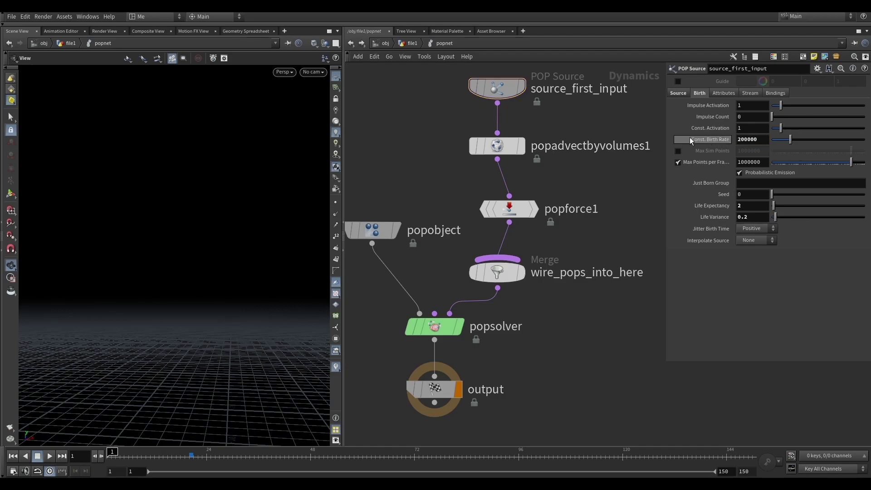
- Return to the file1 network, display the Particle null and rewind the timeline to frame 1
{"action": "middle_click_drag", "start_coordinate": [578, 169], "coordinate": [584, 192]}
{"action": "left_click", "coordinate": [399, 46]}
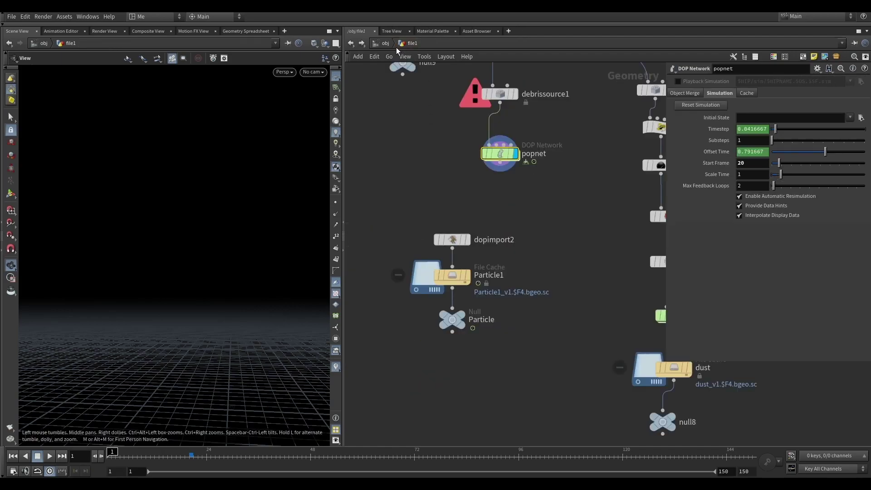
{"action": "middle_click", "coordinate": [454, 238]}
{"action": "middle_click_drag", "start_coordinate": [426, 182], "coordinate": [425, 157]}
{"action": "scroll", "coordinate": [426, 157], "scroll_direction": "down", "scroll_amount": 1}
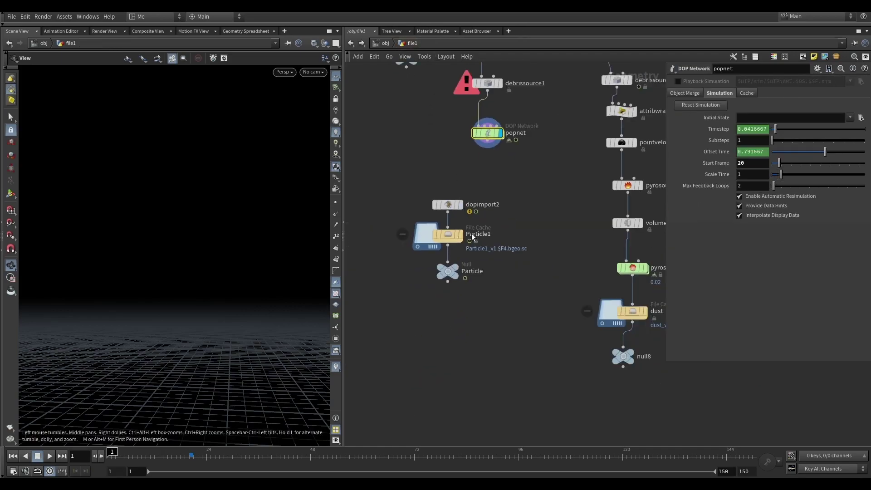
{"action": "scroll", "coordinate": [455, 253], "scroll_direction": "up", "scroll_amount": 2}
{"action": "left_click", "coordinate": [456, 270]}
{"action": "left_click_drag", "start_coordinate": [171, 454], "coordinate": [110, 454]}
- Inspect debrissource2 and the attribwrangle3 code in the dust branch, then display pointvelocity2 and examine its velocity values
{"action": "scroll", "coordinate": [490, 322], "scroll_direction": "down", "scroll_amount": 5}
{"action": "middle_click_drag", "start_coordinate": [478, 318], "coordinate": [443, 298]}
{"action": "scroll", "coordinate": [478, 230], "scroll_direction": "up", "scroll_amount": 5}
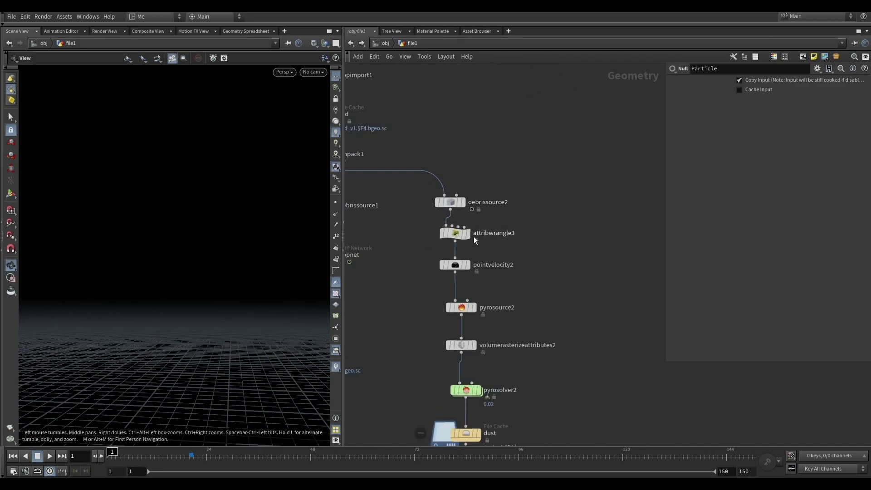
{"action": "scroll", "coordinate": [505, 260], "scroll_direction": "down", "scroll_amount": 3}
{"action": "middle_click_drag", "start_coordinate": [513, 279], "coordinate": [519, 228]}
{"action": "scroll", "coordinate": [491, 243], "scroll_direction": "up", "scroll_amount": 1}
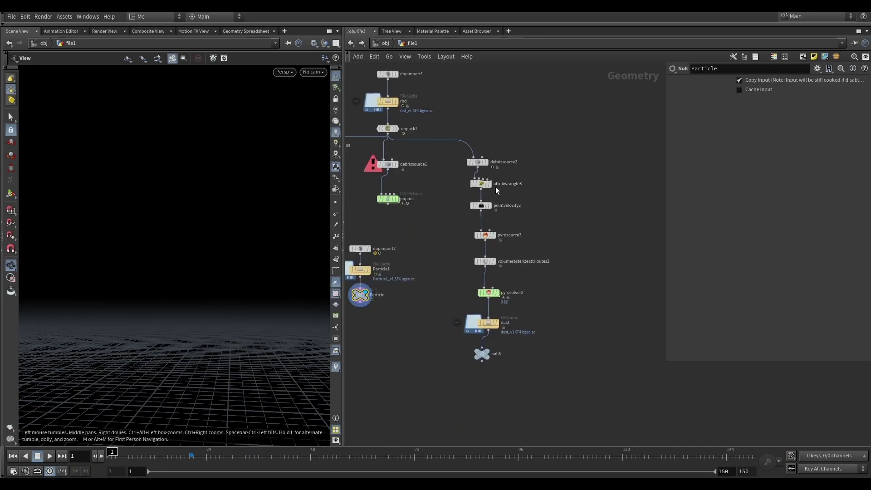
{"action": "left_click", "coordinate": [477, 162]}
{"action": "scroll", "coordinate": [490, 192], "scroll_direction": "up", "scroll_amount": 2}
{"action": "left_click", "coordinate": [490, 196]}
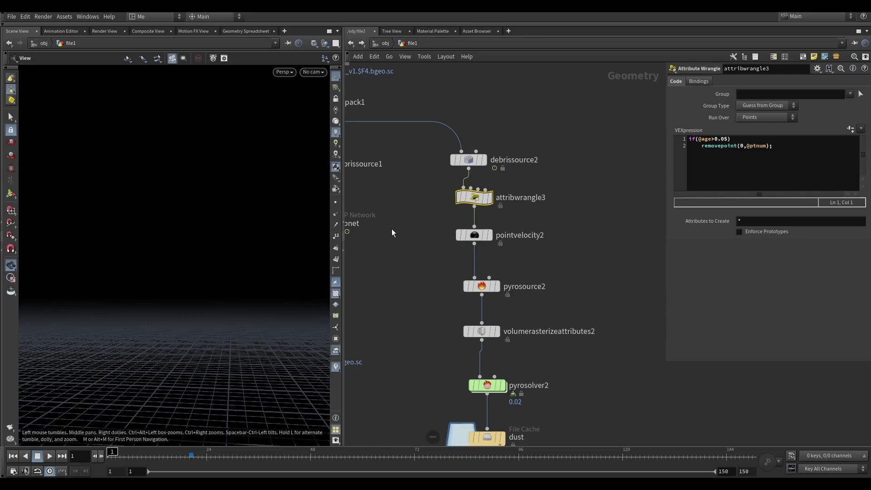
{"action": "left_click", "coordinate": [489, 235]}
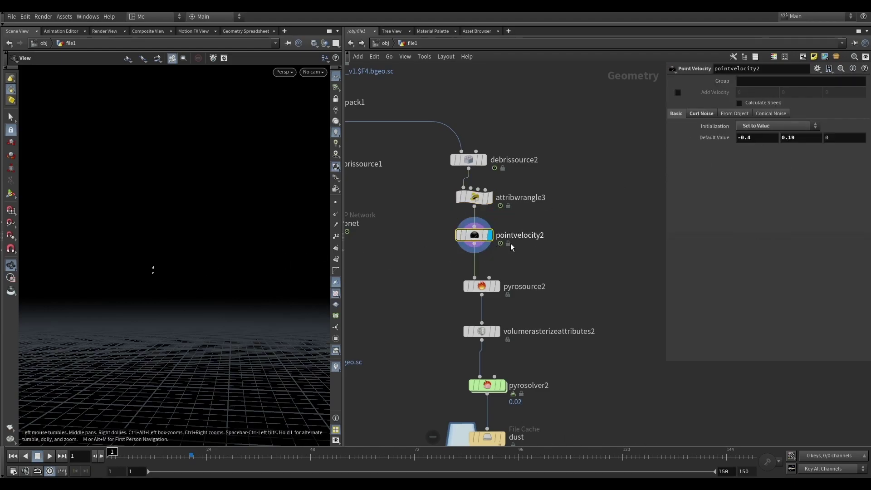
- Display pyrosource2 and examine its attributes, then inspect the settings of volumerasterizeattributes2
{"action": "left_click", "coordinate": [497, 286]}
{"action": "middle_click_drag", "start_coordinate": [594, 261], "coordinate": [579, 197]}
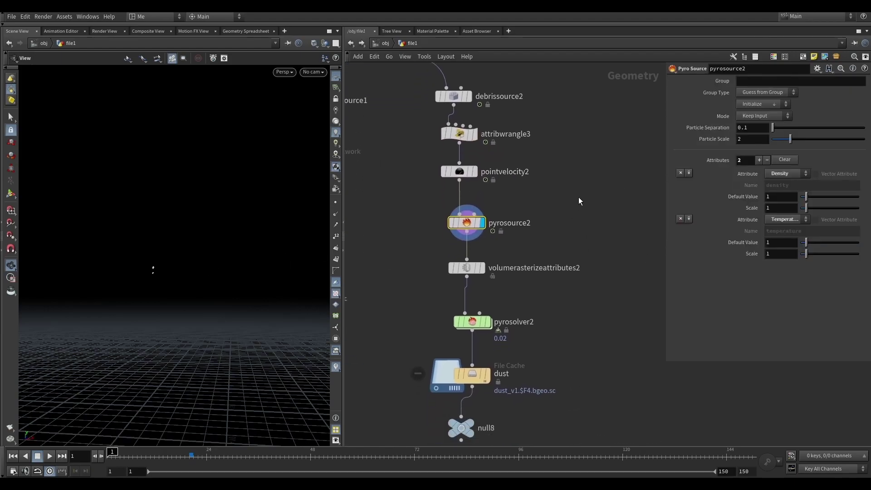
{"action": "middle_click_drag", "start_coordinate": [561, 237], "coordinate": [579, 170]}
{"action": "left_click", "coordinate": [495, 200]}
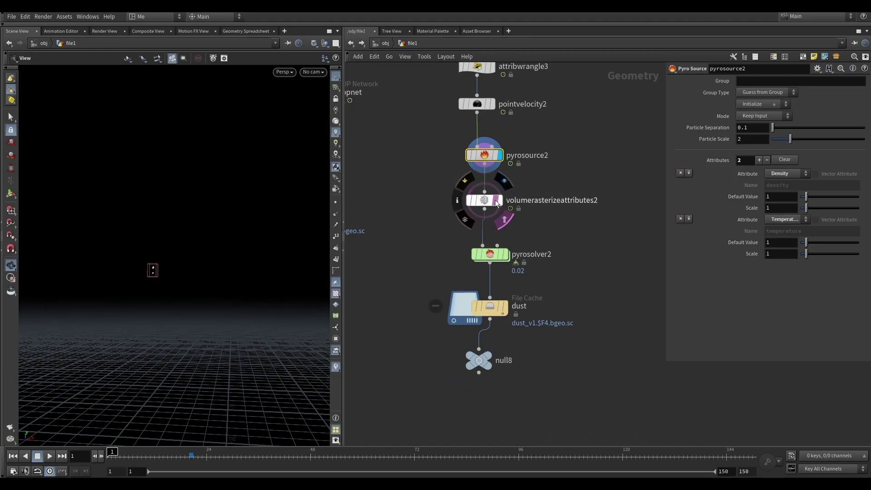
{"action": "left_click", "coordinate": [494, 200]}
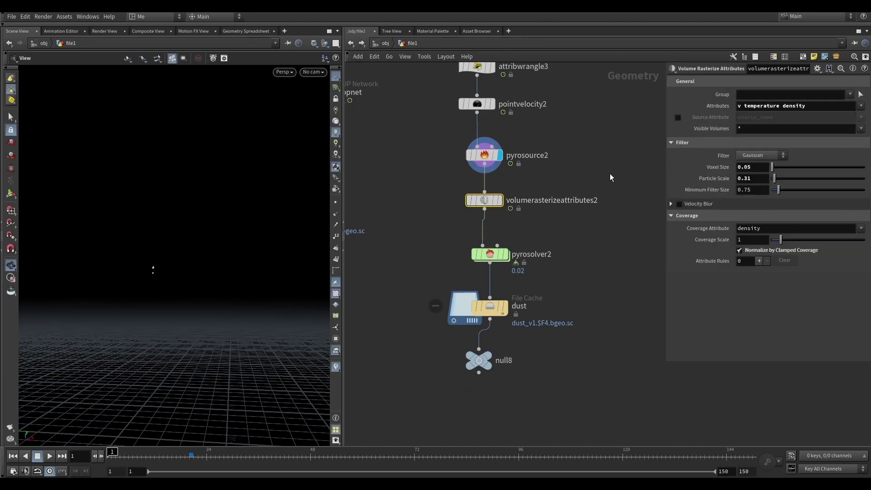
- Examine pyrosolver2's setup, bounds, collision, sourcing, fields, shape and look settings
{"action": "left_click", "coordinate": [489, 255]}
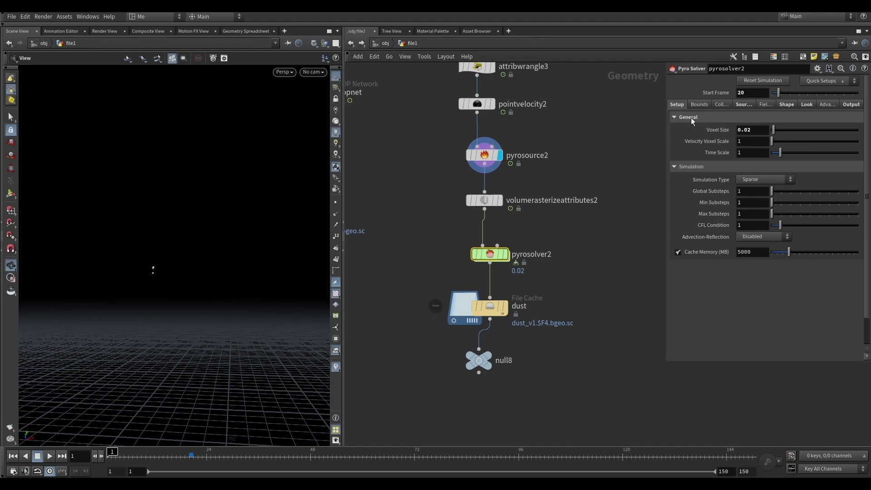
{"action": "left_click", "coordinate": [701, 105]}
{"action": "left_click", "coordinate": [721, 104]}
{"action": "left_click", "coordinate": [744, 105]}
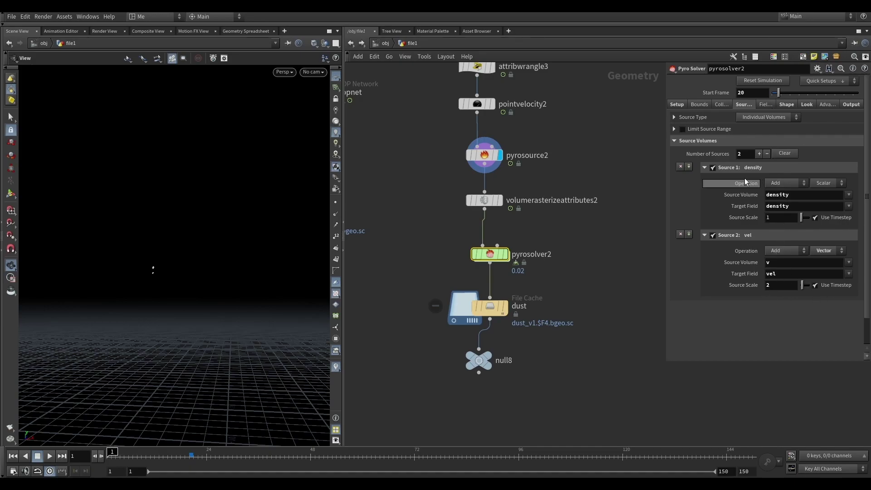
{"action": "left_click", "coordinate": [767, 105]}
{"action": "left_click", "coordinate": [786, 104]}
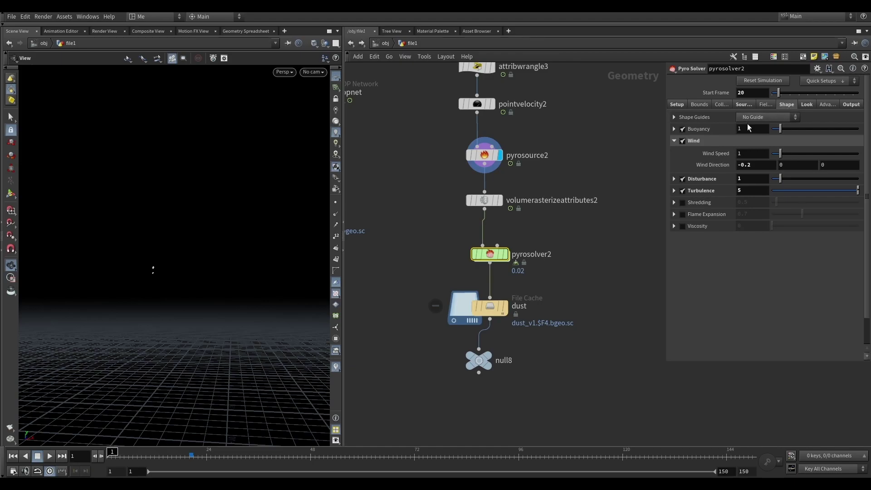
{"action": "left_click", "coordinate": [808, 104]}
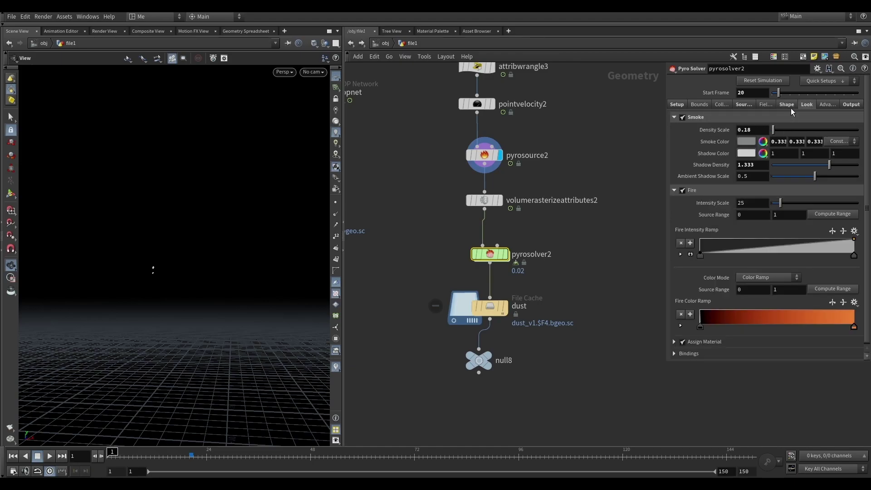
{"action": "left_click", "coordinate": [787, 104]}
{"action": "left_click", "coordinate": [807, 104]}
{"action": "middle_click_drag", "start_coordinate": [583, 217], "coordinate": [597, 186]}
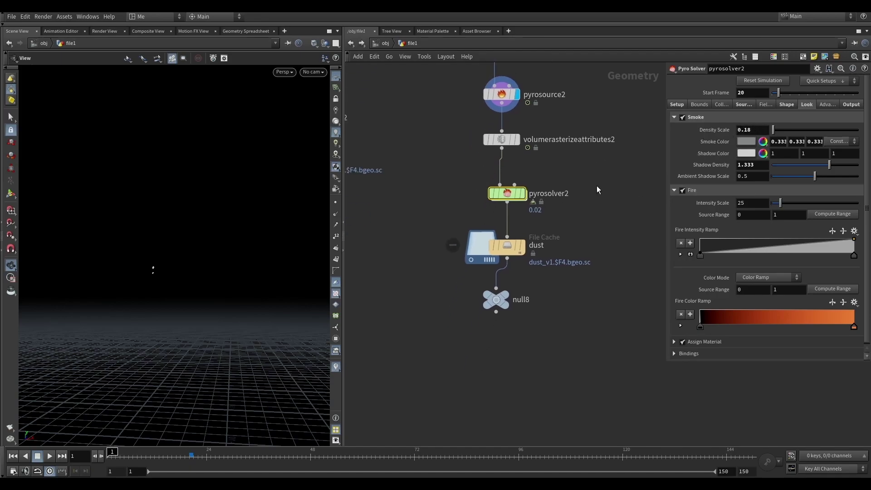
- Display the dust file cache, play the smoke simulation and stop at frame 50
{"action": "left_click", "coordinate": [509, 245]}
{"action": "left_click", "coordinate": [50, 456]}
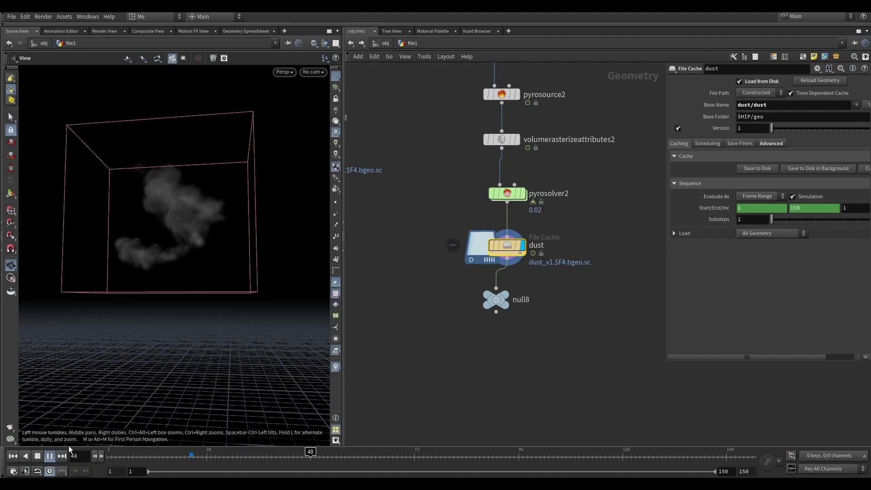
{"action": "left_click", "coordinate": [37, 456]}
- Display the rbd file cache to view the fractured Thanos bust at frame 50
{"action": "middle_click_drag", "start_coordinate": [593, 278], "coordinate": [633, 266]}
{"action": "scroll", "coordinate": [369, 265], "scroll_direction": "down", "scroll_amount": 5}
{"action": "middle_click_drag", "start_coordinate": [368, 264], "coordinate": [438, 318]}
{"action": "scroll", "coordinate": [438, 316], "scroll_direction": "up", "scroll_amount": 4}
{"action": "middle_click_drag", "start_coordinate": [483, 173], "coordinate": [491, 241]}
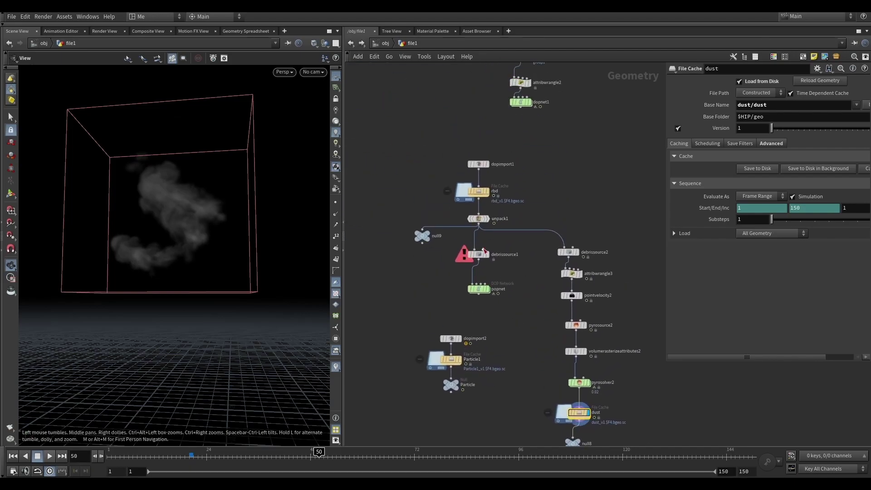
{"action": "scroll", "coordinate": [482, 237], "scroll_direction": "up", "scroll_amount": 4}
{"action": "left_click", "coordinate": [495, 155]}
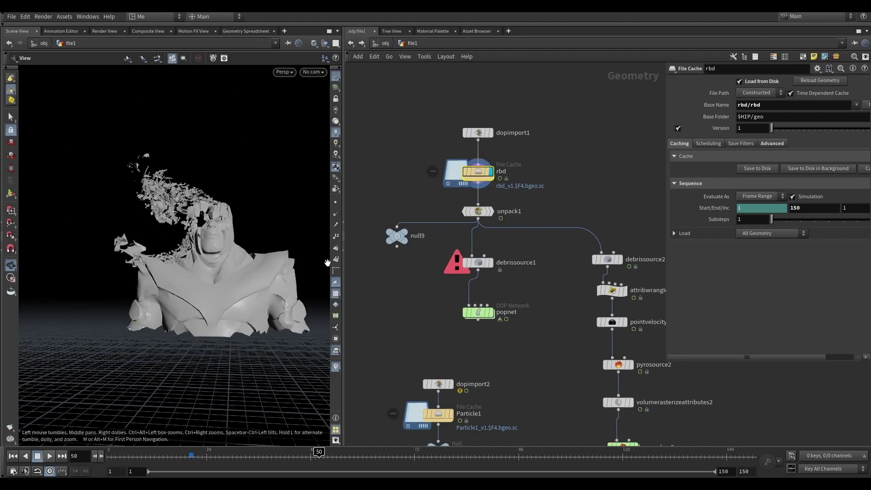
{"action": "middle_click_drag", "start_coordinate": [423, 266], "coordinate": [426, 323]}
- Go up to the object level, run the timeline back to frame 1 and open the Particle object's network
{"action": "left_click", "coordinate": [386, 44]}
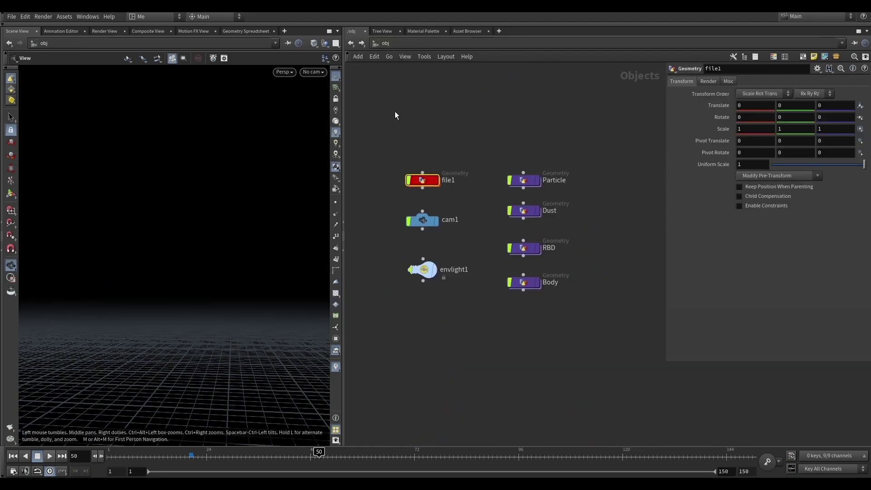
{"action": "scroll", "coordinate": [471, 189], "scroll_direction": "up", "scroll_amount": 4}
{"action": "left_click", "coordinate": [25, 456]}
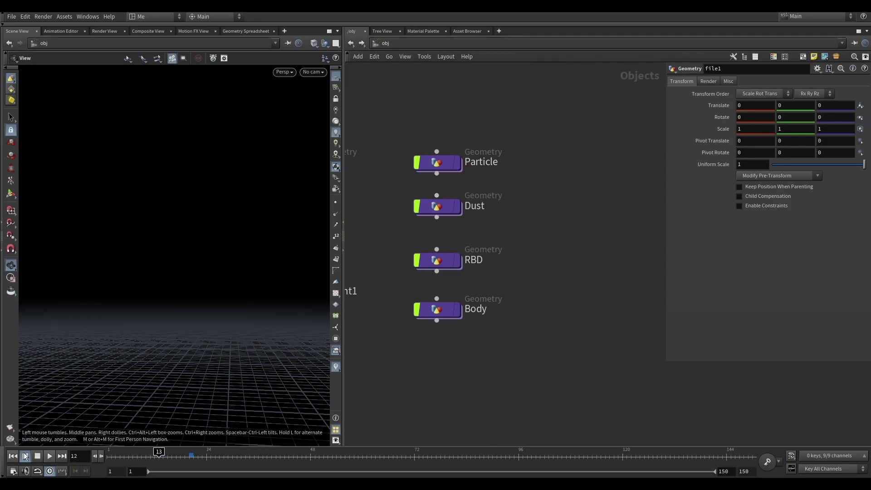
{"action": "left_click", "coordinate": [438, 163]}
{"action": "double_click", "coordinate": [438, 164]}
{"action": "middle_click_drag", "start_coordinate": [565, 226], "coordinate": [462, 195]}
- Open the Dust object's network and examine the pyrobakevolume1 smoke settings
{"action": "left_click", "coordinate": [386, 43]}
{"action": "double_click", "coordinate": [437, 206]}
{"action": "scroll", "coordinate": [436, 213], "scroll_direction": "down", "scroll_amount": 1}
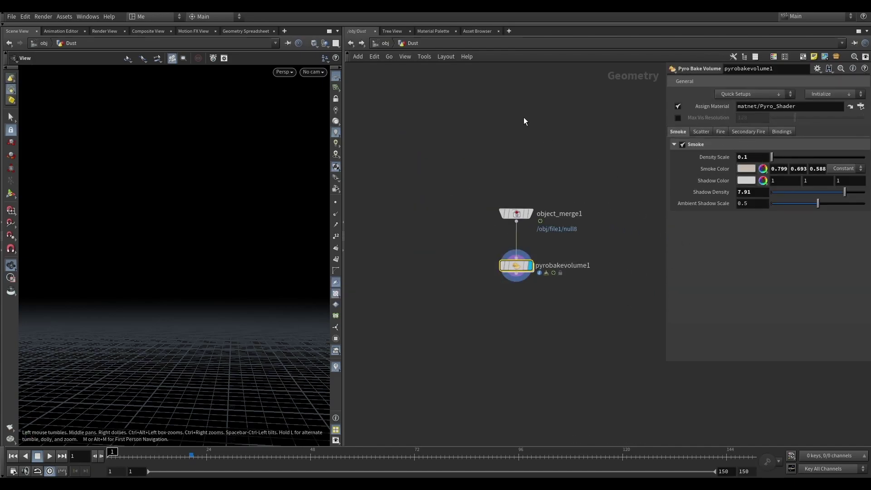
- Open the RBD object, compare the geometry of object_merge1 and object_merge2, and examine the attributes transferred by attribtransfer1
{"action": "left_click", "coordinate": [385, 45]}
{"action": "double_click", "coordinate": [460, 221]}
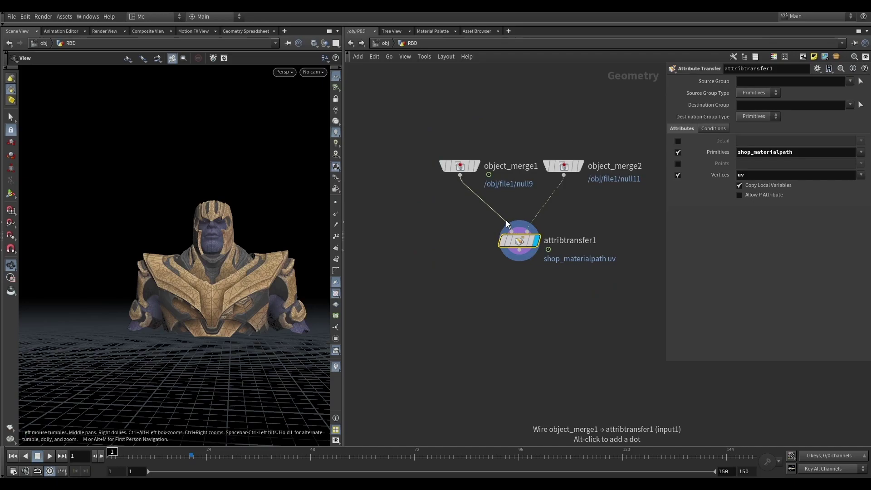
{"action": "left_click_drag", "start_coordinate": [397, 193], "coordinate": [501, 142]}
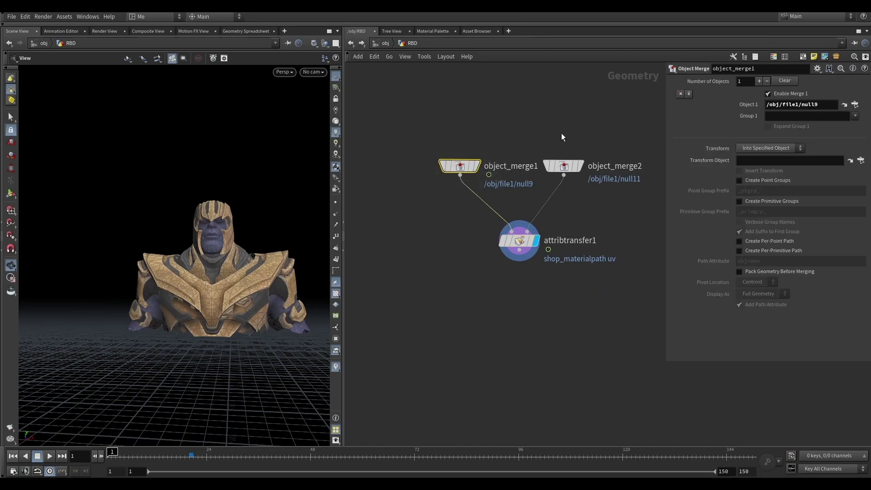
{"action": "left_click", "coordinate": [478, 164]}
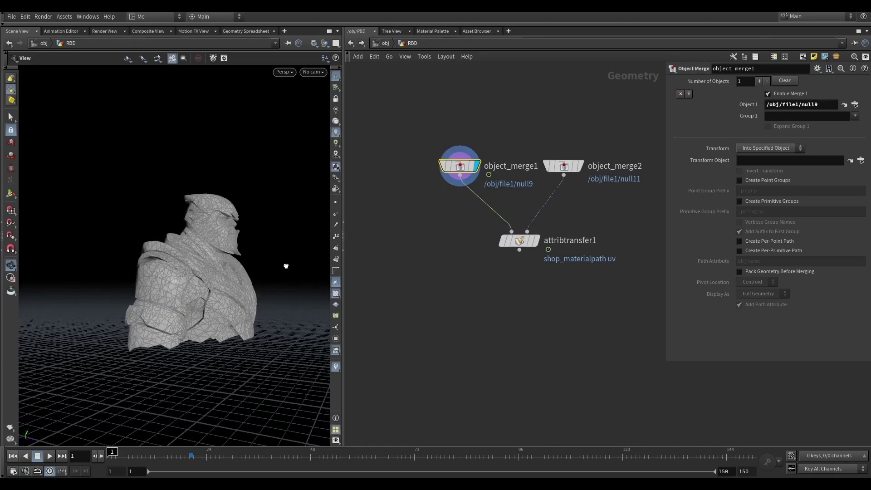
{"action": "left_click", "coordinate": [582, 166]}
{"action": "left_click_drag", "start_coordinate": [331, 249], "coordinate": [245, 269]}
{"action": "left_click", "coordinate": [519, 241]}
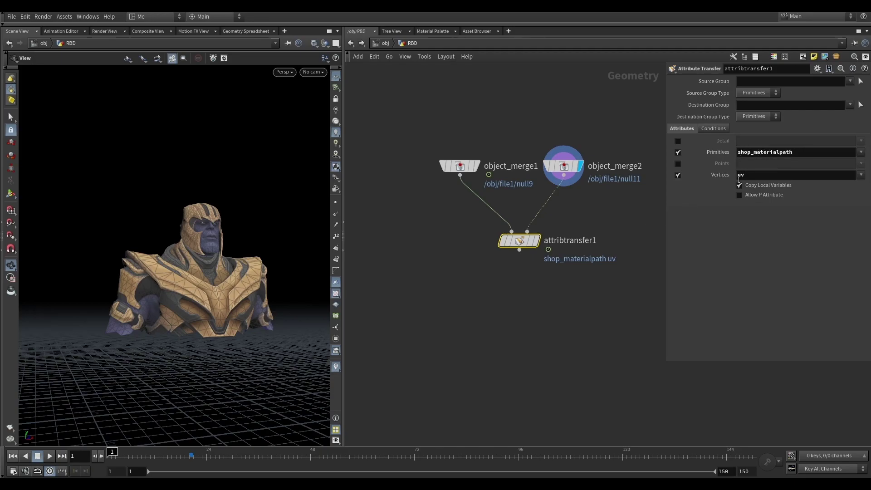
{"action": "left_click", "coordinate": [659, 198]}
{"action": "middle_click_drag", "start_coordinate": [611, 221], "coordinate": [569, 209]}
- Open the Body object's network and view its merged geometry in the viewport
{"action": "left_click", "coordinate": [385, 44]}
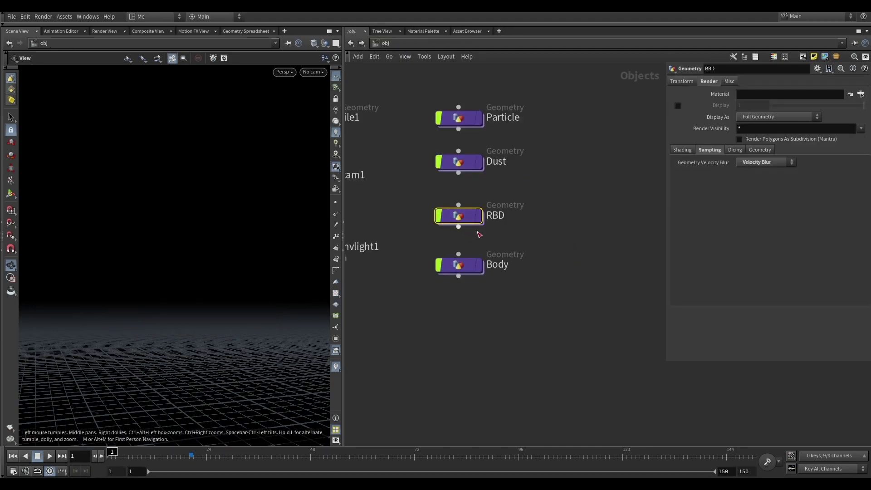
{"action": "double_click", "coordinate": [464, 263]}
{"action": "middle_click_drag", "start_coordinate": [488, 301], "coordinate": [419, 262]}
{"action": "scroll", "coordinate": [224, 321], "scroll_direction": "down", "scroll_amount": 5}
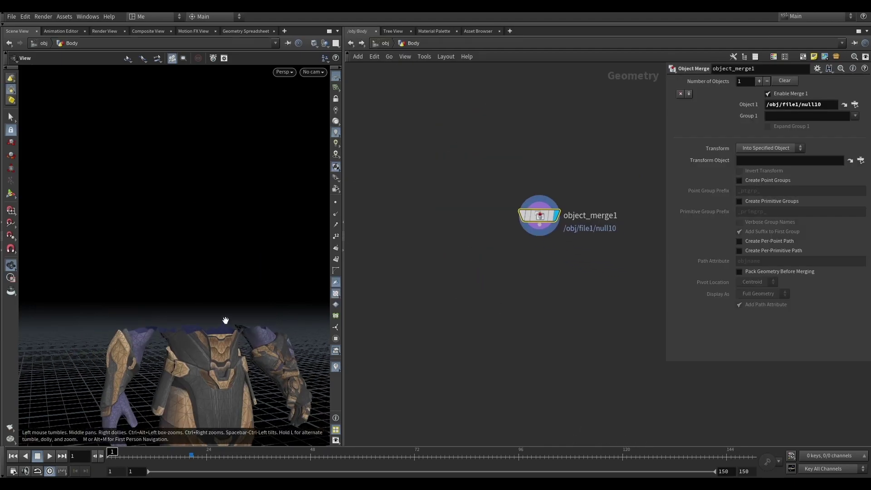
{"action": "middle_click_drag", "start_coordinate": [247, 309], "coordinate": [158, 168]}
- Return to the object level and select the Particle, Dust, RBD and Body objects together
{"action": "left_click", "coordinate": [388, 45]}
{"action": "middle_click_drag", "start_coordinate": [565, 188], "coordinate": [631, 170]}
{"action": "scroll", "coordinate": [509, 178], "scroll_direction": "down", "scroll_amount": 4}
{"action": "middle_click_drag", "start_coordinate": [479, 177], "coordinate": [494, 209]}
{"action": "left_click_drag", "start_coordinate": [525, 274], "coordinate": [625, 102]}
{"action": "middle_click_drag", "start_coordinate": [590, 143], "coordinate": [557, 148]}
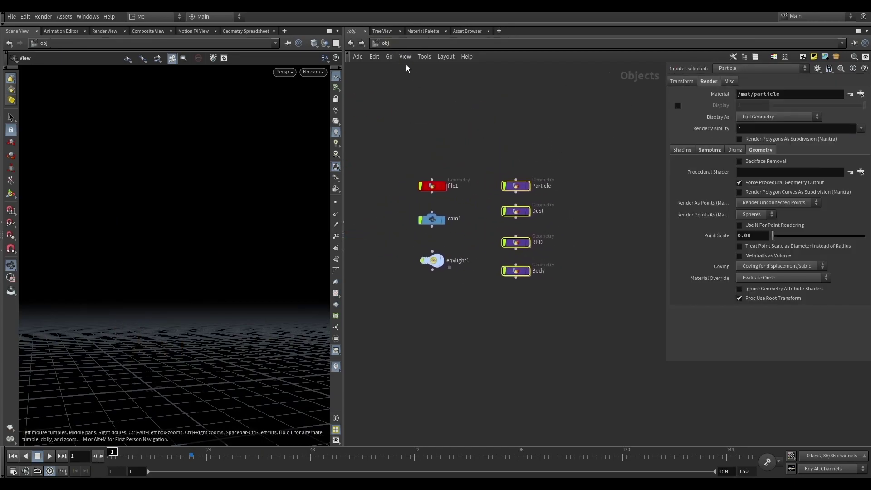
- Open the particle material from the scene's materials and examine its Principled Shader settings
{"action": "left_click", "coordinate": [415, 31]}
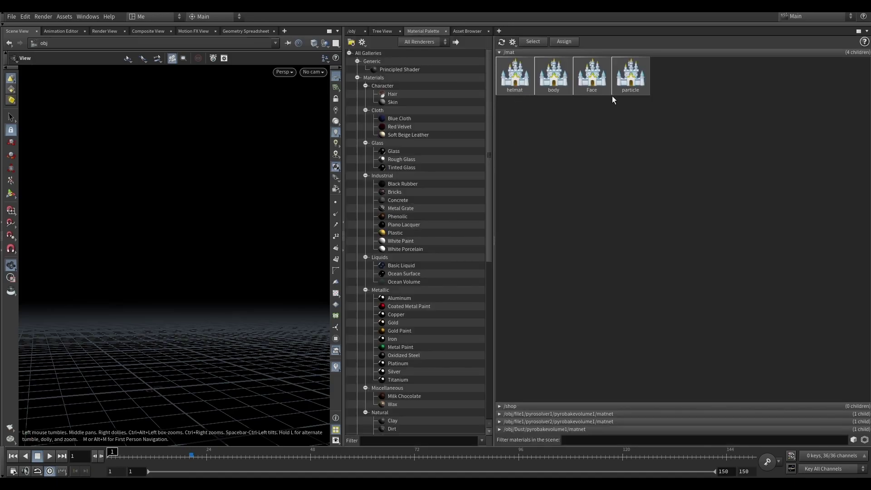
{"action": "double_click", "coordinate": [634, 77]}
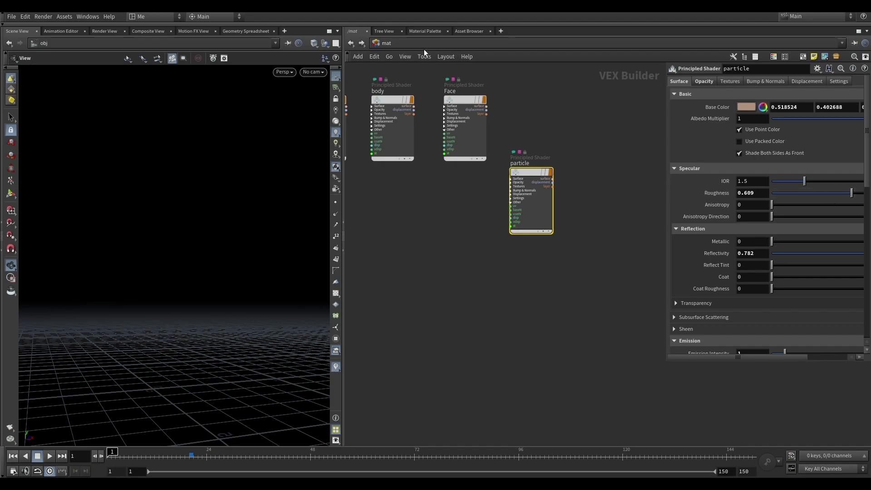
- Return to the object level and check the Particle object's geometry, shading and sampling render settings
{"action": "left_click", "coordinate": [351, 44]}
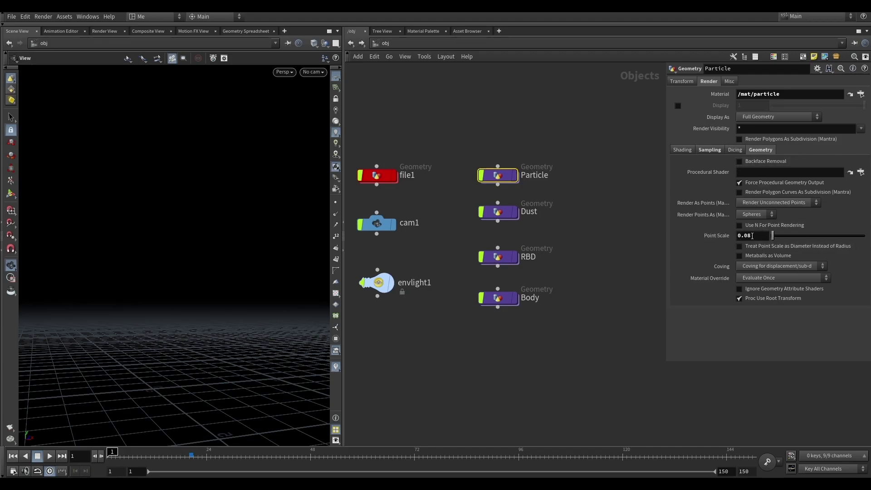
{"action": "left_click", "coordinate": [687, 153]}
{"action": "left_click", "coordinate": [708, 151]}
- Select the render objects in turn, ending on RBD, to check their geometry velocity blur settings
{"action": "left_click_drag", "start_coordinate": [560, 196], "coordinate": [461, 225]}
{"action": "left_click_drag", "start_coordinate": [556, 234], "coordinate": [463, 269]}
{"action": "left_click_drag", "start_coordinate": [578, 310], "coordinate": [476, 281]}
{"action": "left_click_drag", "start_coordinate": [545, 234], "coordinate": [474, 165]}
{"action": "left_click", "coordinate": [493, 213]}
{"action": "left_click", "coordinate": [540, 239]}
{"action": "left_click_drag", "start_coordinate": [540, 239], "coordinate": [472, 270]}
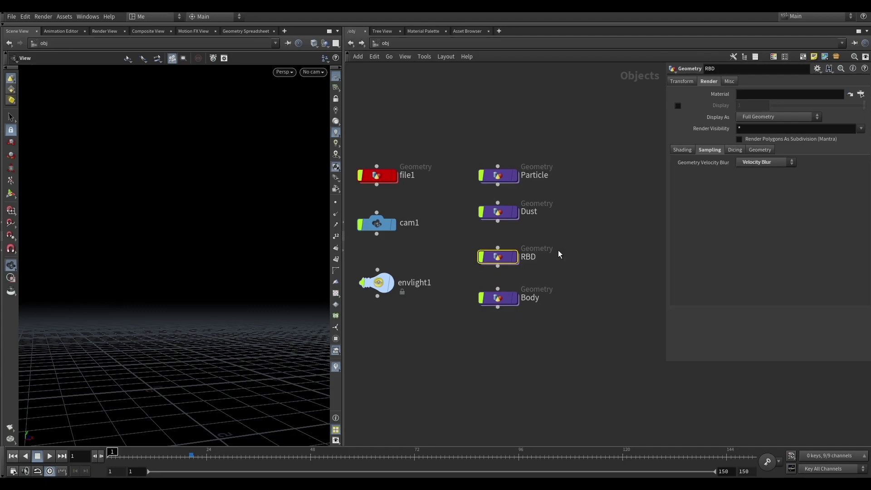
- Move the timeline to frame 57 and display the RBD object in the viewport
{"action": "left_click_drag", "start_coordinate": [372, 455], "coordinate": [370, 462]}
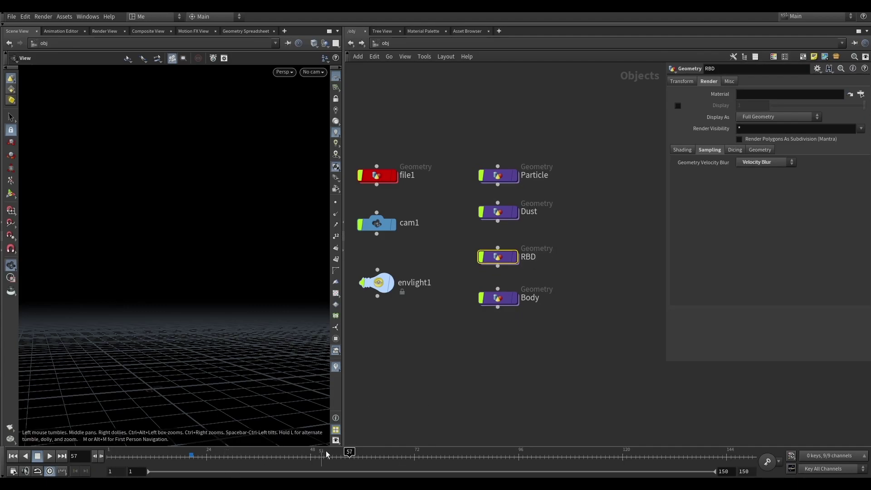
{"action": "left_click", "coordinate": [515, 256]}
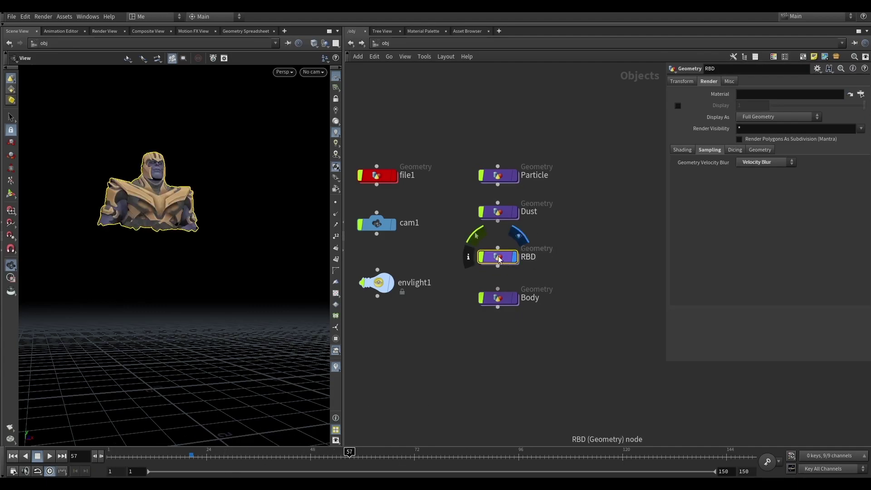
{"action": "left_click_drag", "start_coordinate": [190, 252], "coordinate": [227, 256]}
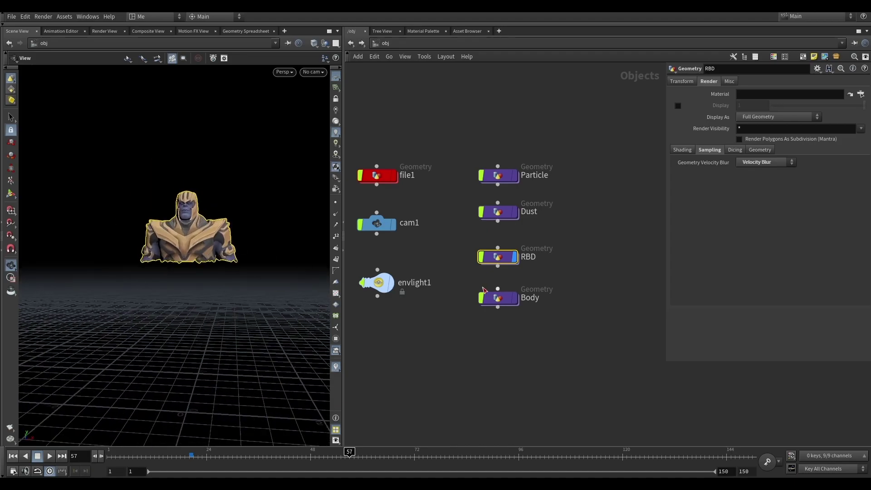
- Enter the RBD object and display the output of its attribtransfer1 node
{"action": "double_click", "coordinate": [493, 263]}
{"action": "mouse_move", "coordinate": [483, 234]}
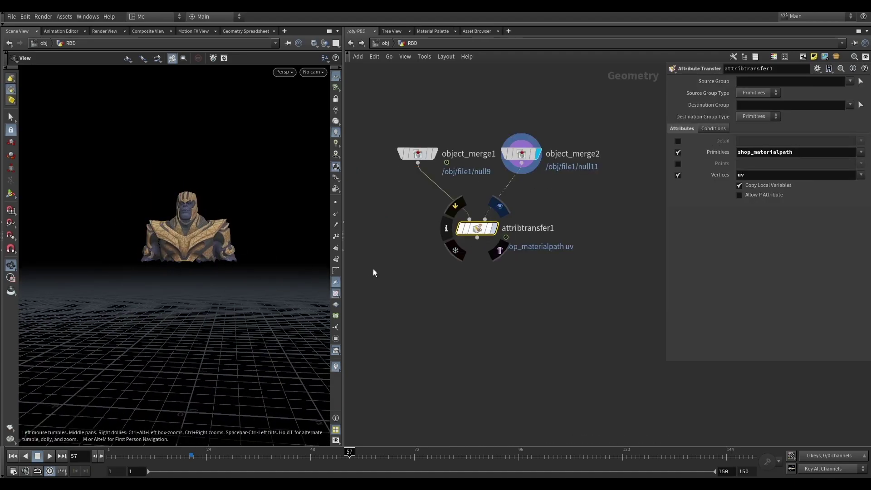
{"action": "scroll", "coordinate": [209, 215], "scroll_direction": "up", "scroll_amount": 5}
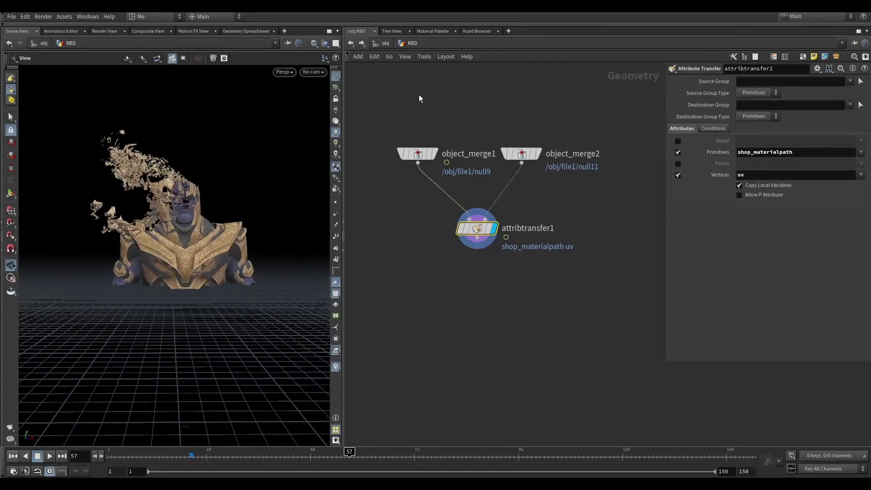
- Return to the object level, hide the RBD object in the viewport and switch to the output network
{"action": "left_click", "coordinate": [385, 43]}
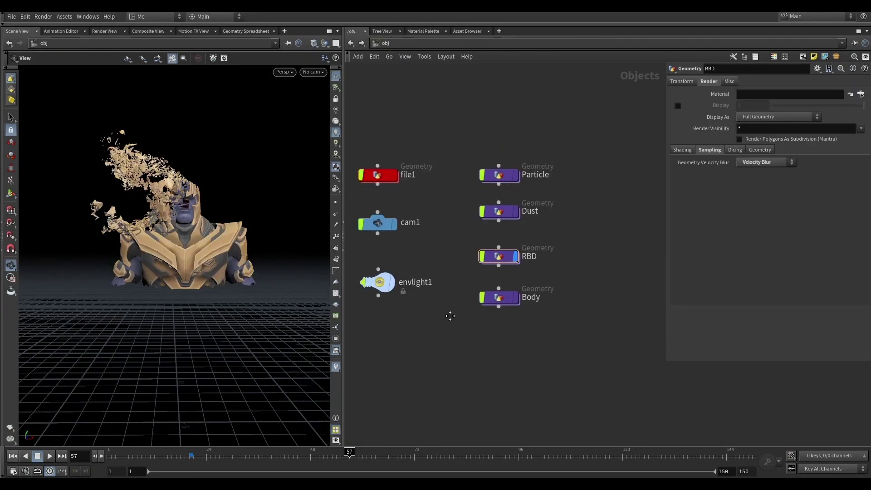
{"action": "left_click", "coordinate": [559, 252]}
{"action": "key", "text": "h"}
{"action": "left_click", "coordinate": [401, 43]}
{"action": "left_click", "coordinate": [409, 91]}
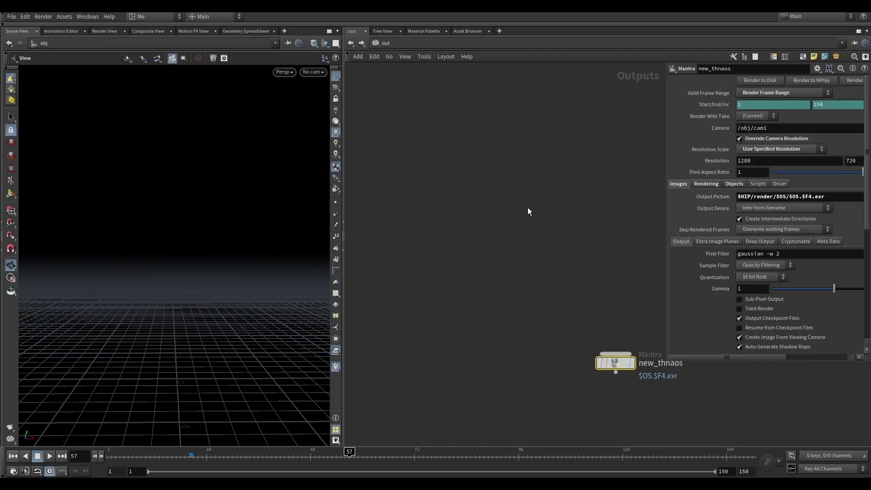
- Check which objects are listed as Force Objects on the new_thnaos Mantra node
{"action": "key", "text": "h"}
{"action": "left_click", "coordinate": [734, 184]}
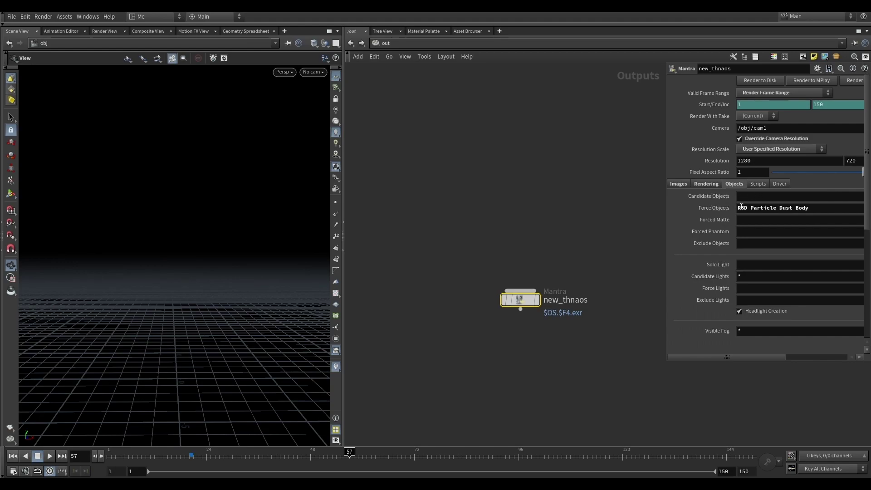
{"action": "left_click_drag", "start_coordinate": [812, 208], "coordinate": [691, 211]}
{"action": "left_click", "coordinate": [577, 214]}
{"action": "scroll", "coordinate": [577, 213], "scroll_direction": "down", "scroll_amount": 2}
{"action": "middle_click_drag", "start_coordinate": [577, 214], "coordinate": [486, 179]}
{"action": "scroll", "coordinate": [493, 183], "scroll_direction": "up", "scroll_amount": 3}
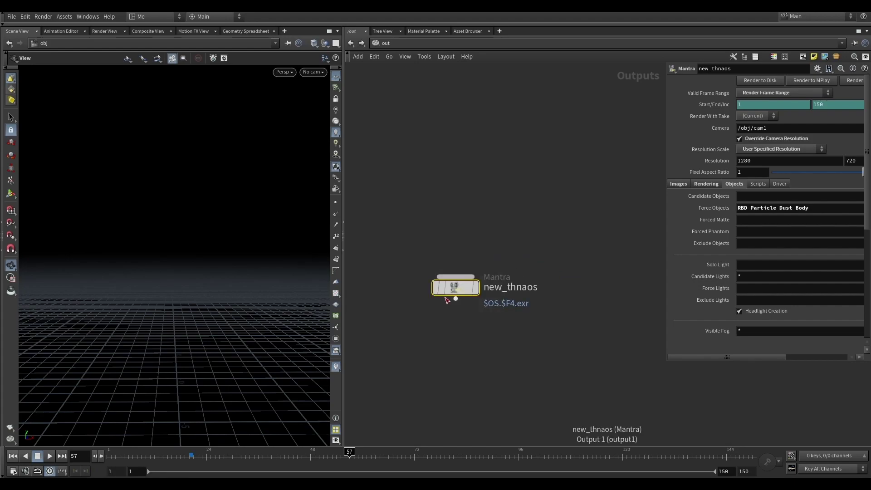
- Review the Mantra node's motion blur and sampling settings, followed by its output image settings
{"action": "left_click_drag", "start_coordinate": [445, 294], "coordinate": [442, 160]}
{"action": "left_click", "coordinate": [386, 97]}
{"action": "middle_click_drag", "start_coordinate": [415, 80], "coordinate": [432, 107]}
{"action": "left_click", "coordinate": [495, 196]}
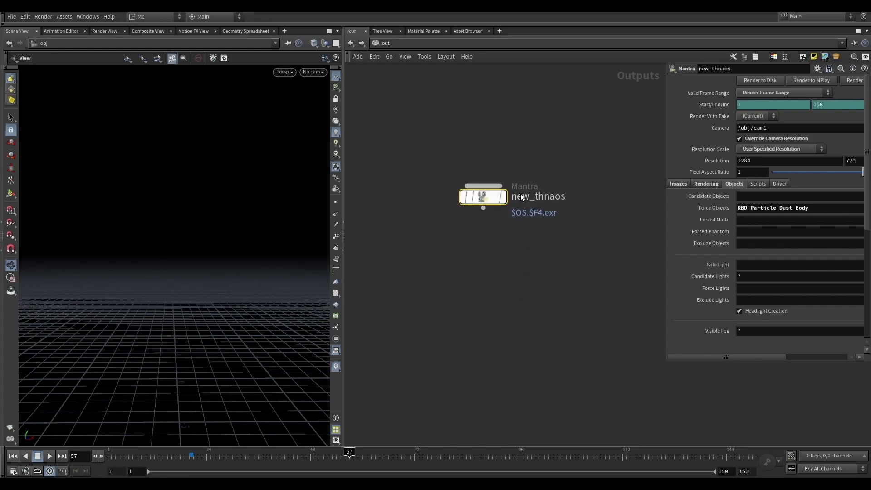
{"action": "left_click", "coordinate": [706, 184]}
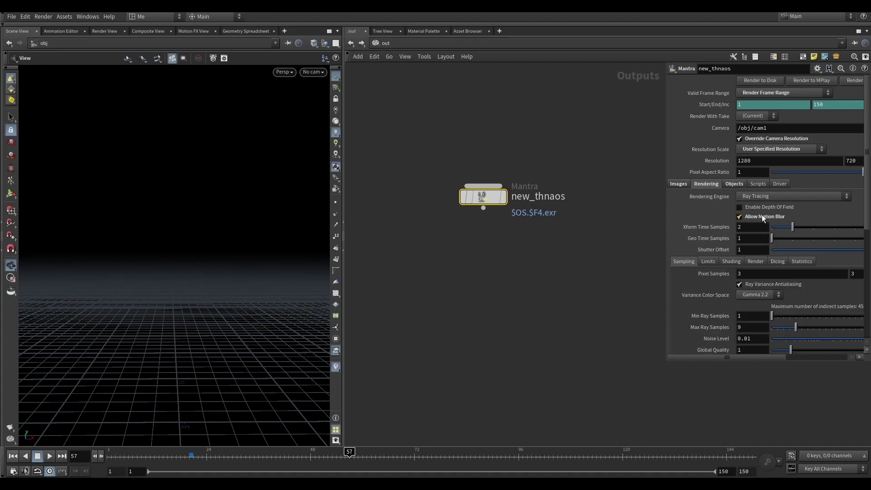
{"action": "left_click", "coordinate": [678, 184]}
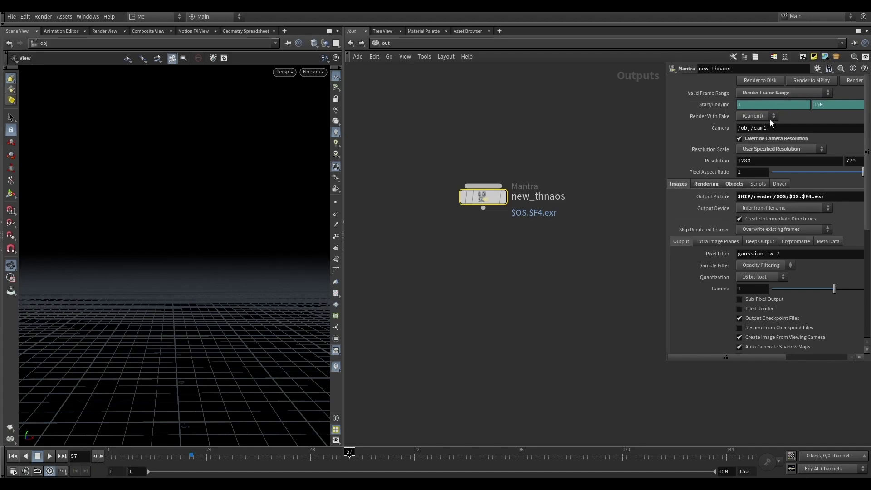
{"action": "middle_click_drag", "start_coordinate": [578, 224], "coordinate": [539, 212]}
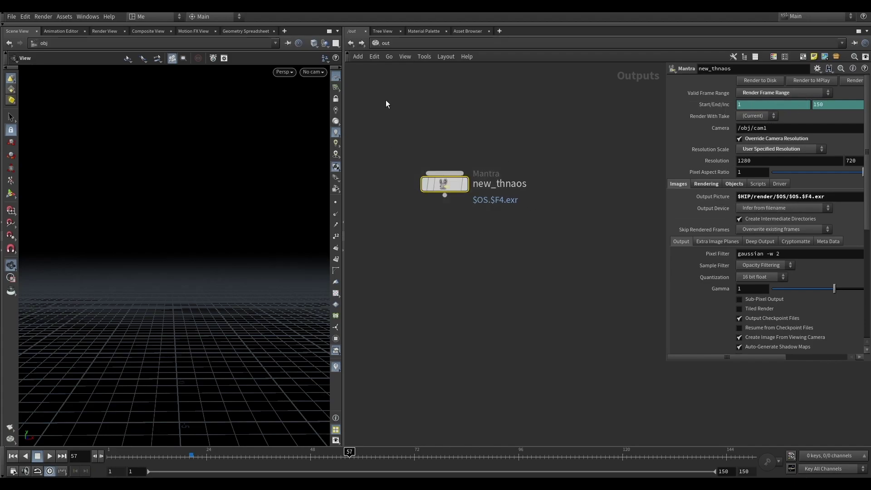
- Start a preview render of frame 57 in the Render View using /out/new_thnaos and the camera /obj/cam1
{"action": "left_click", "coordinate": [400, 42]}
{"action": "left_click", "coordinate": [311, 83]}
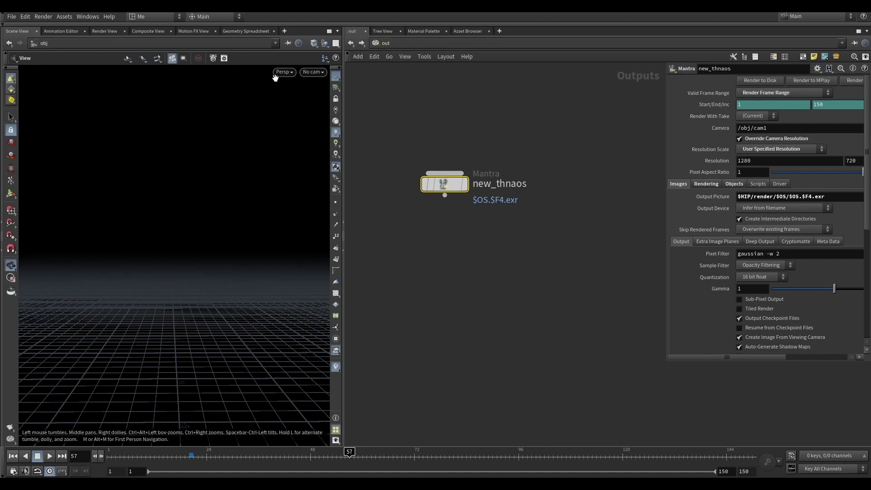
{"action": "left_click", "coordinate": [103, 33]}
{"action": "left_click", "coordinate": [117, 52]}
{"action": "left_click", "coordinate": [182, 44]}
{"action": "left_click", "coordinate": [184, 67]}
{"action": "left_click", "coordinate": [33, 43]}
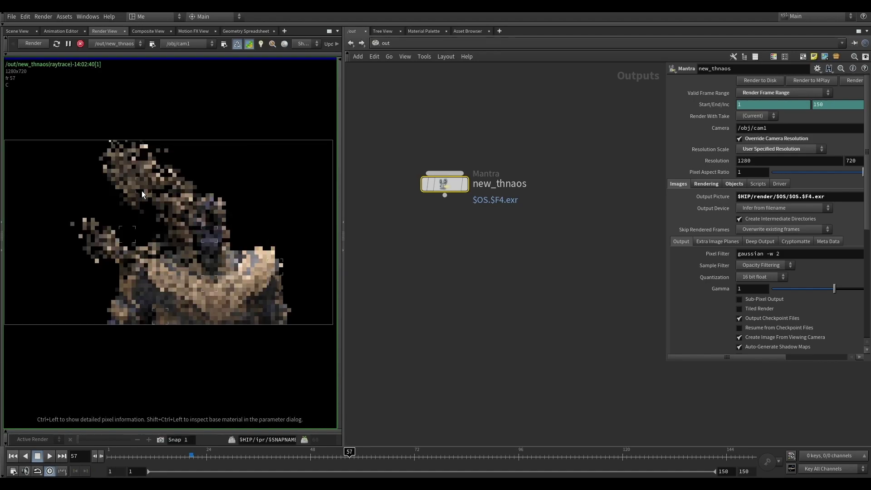
- Examine the rendered debris, particles and dust around the head and shoulder, both close up and in full frame
{"action": "scroll", "coordinate": [258, 227], "scroll_direction": "up", "scroll_amount": 2}
{"action": "scroll", "coordinate": [125, 178], "scroll_direction": "up", "scroll_amount": 3}
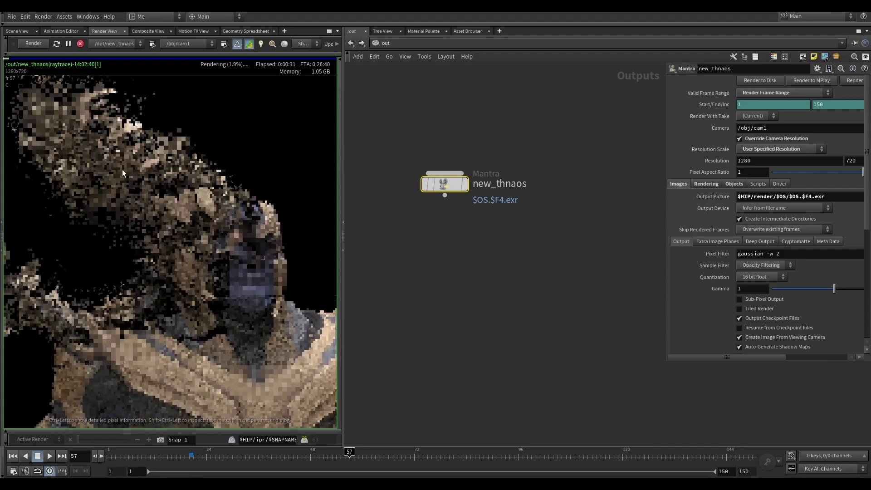
{"action": "scroll", "coordinate": [145, 194], "scroll_direction": "down", "scroll_amount": 3}
{"action": "scroll", "coordinate": [73, 252], "scroll_direction": "up", "scroll_amount": 4}
{"action": "middle_click_drag", "start_coordinate": [179, 230], "coordinate": [199, 238]}
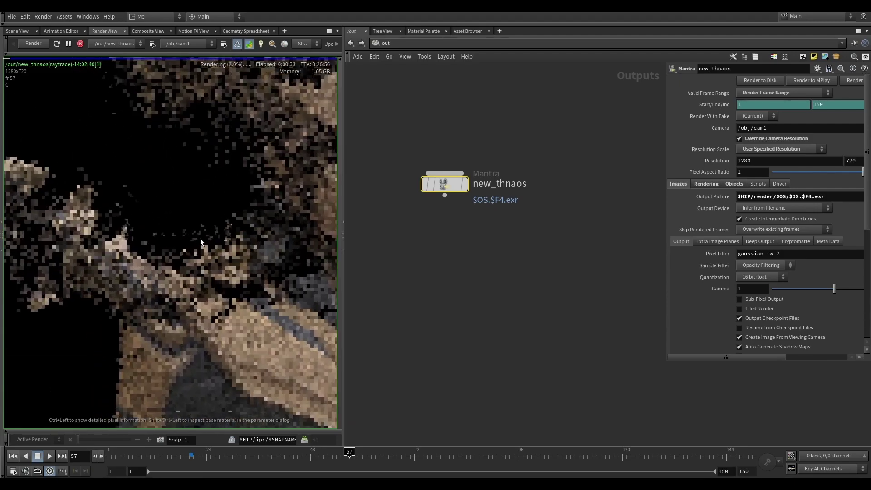
{"action": "scroll", "coordinate": [210, 233], "scroll_direction": "down", "scroll_amount": 3}
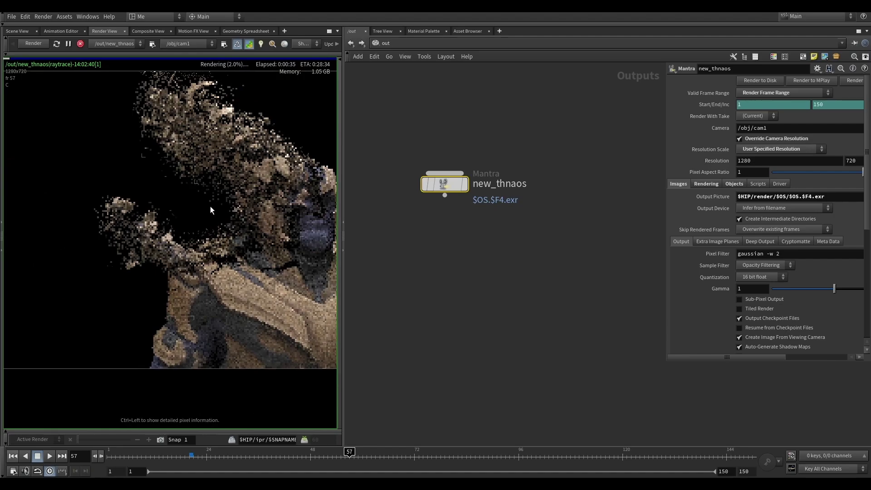
{"action": "scroll", "coordinate": [275, 154], "scroll_direction": "up", "scroll_amount": 2}
{"action": "middle_click_drag", "start_coordinate": [275, 154], "coordinate": [198, 172]}
{"action": "scroll", "coordinate": [241, 200], "scroll_direction": "up", "scroll_amount": 2}
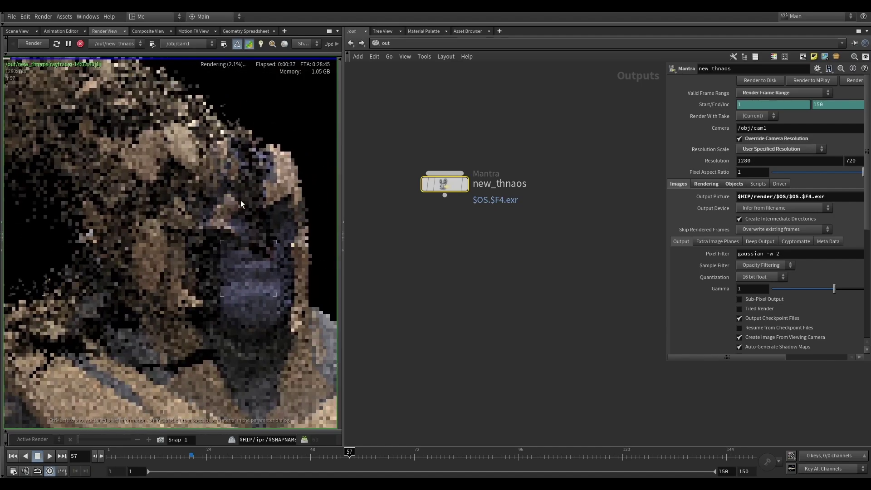
{"action": "scroll", "coordinate": [241, 200], "scroll_direction": "down", "scroll_amount": 4}
{"action": "middle_click_drag", "start_coordinate": [245, 193], "coordinate": [211, 196]}
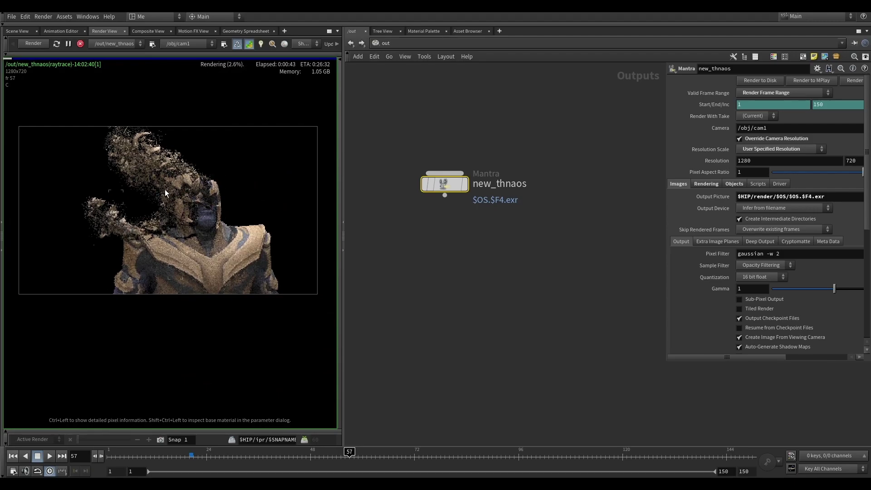
{"action": "scroll", "coordinate": [174, 194], "scroll_direction": "up", "scroll_amount": 4}
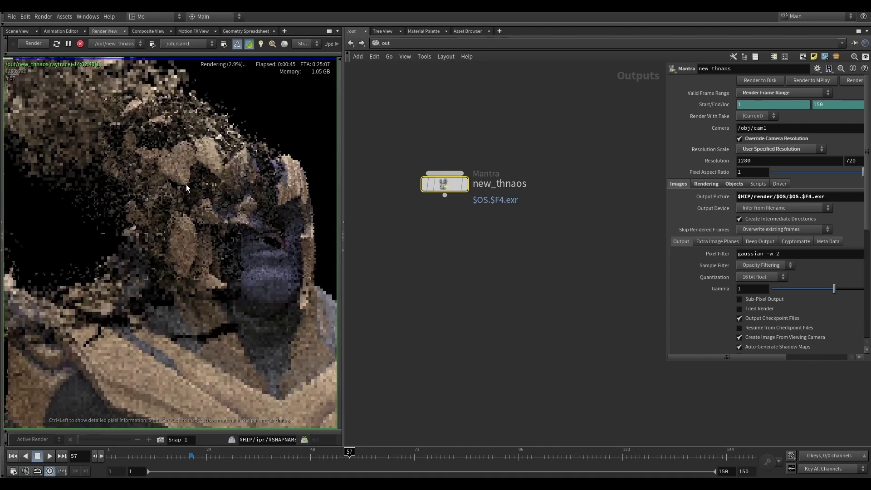
{"action": "scroll", "coordinate": [174, 189], "scroll_direction": "down", "scroll_amount": 2}
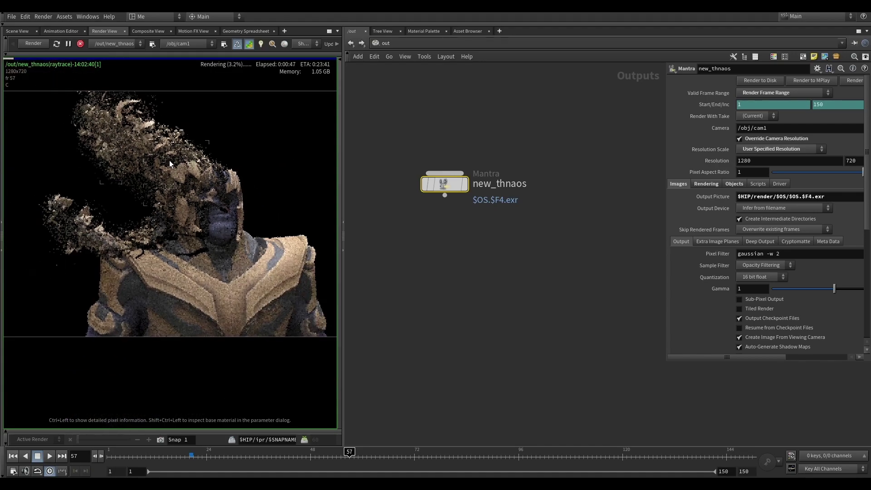
{"action": "scroll", "coordinate": [172, 161], "scroll_direction": "up", "scroll_amount": 2}
{"action": "scroll", "coordinate": [119, 196], "scroll_direction": "up", "scroll_amount": 4}
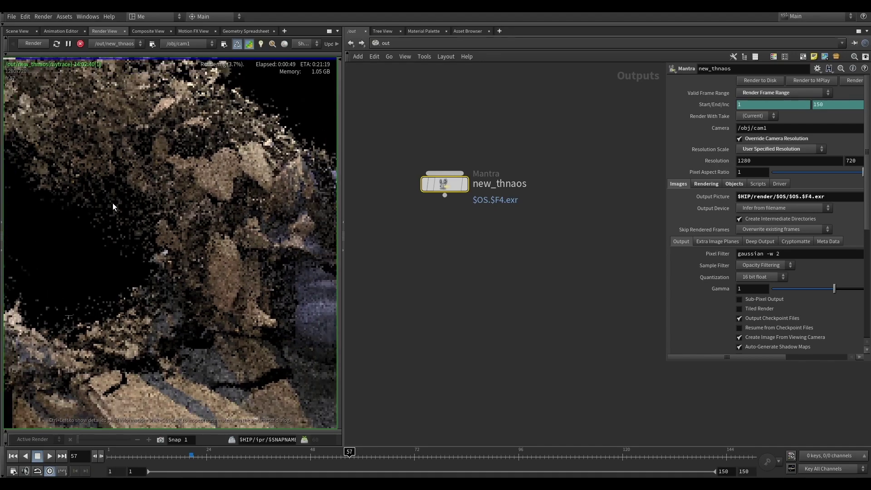
{"action": "scroll", "coordinate": [132, 200], "scroll_direction": "down", "scroll_amount": 5}
{"action": "scroll", "coordinate": [218, 186], "scroll_direction": "down", "scroll_amount": 1}
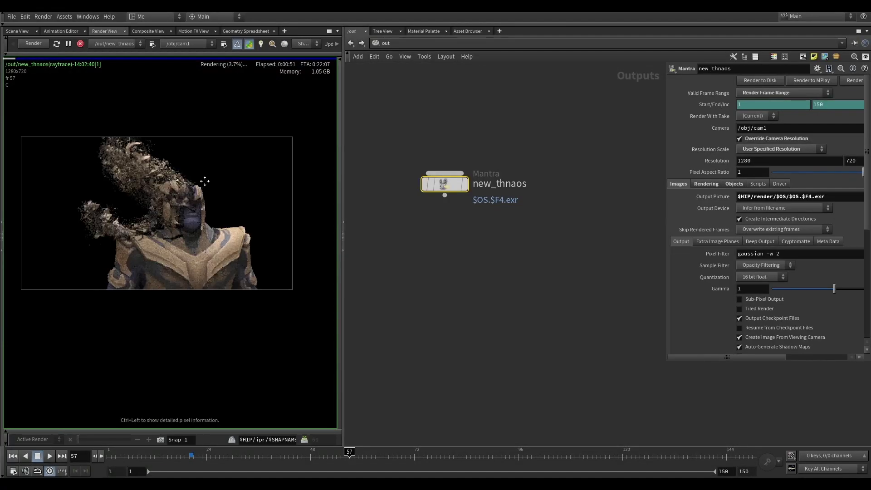
{"action": "middle_click_drag", "start_coordinate": [201, 181], "coordinate": [220, 182]}
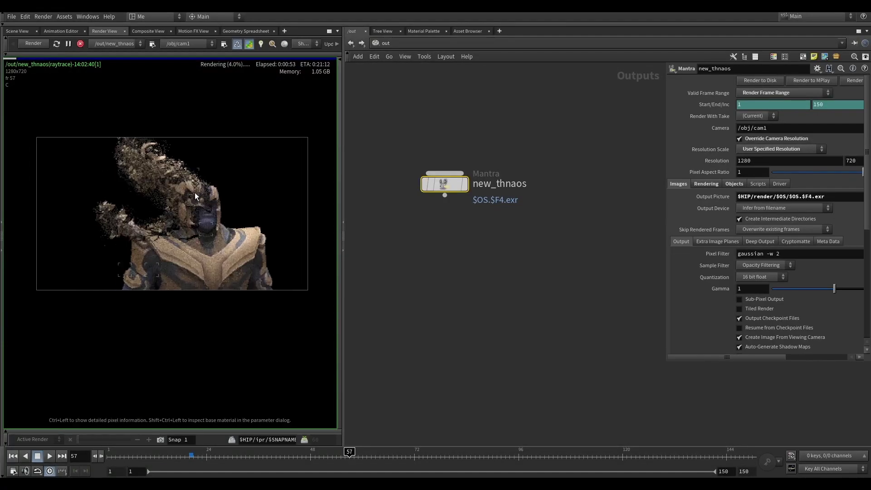